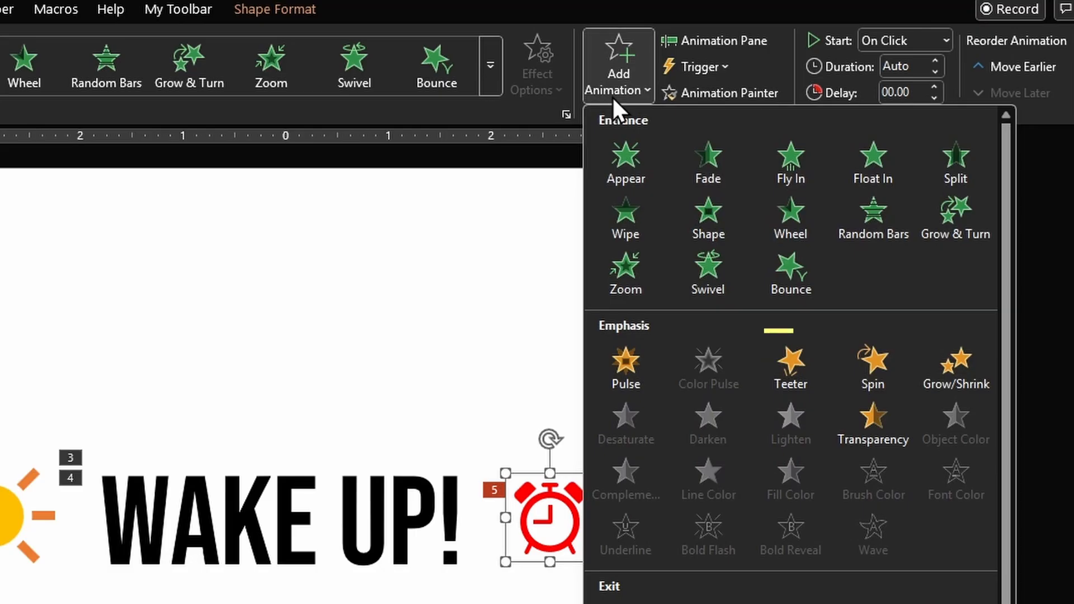
Add a Teeter emphasis animation to the red alarm clock.
{"action": "left_click", "coordinate": [773, 369]}
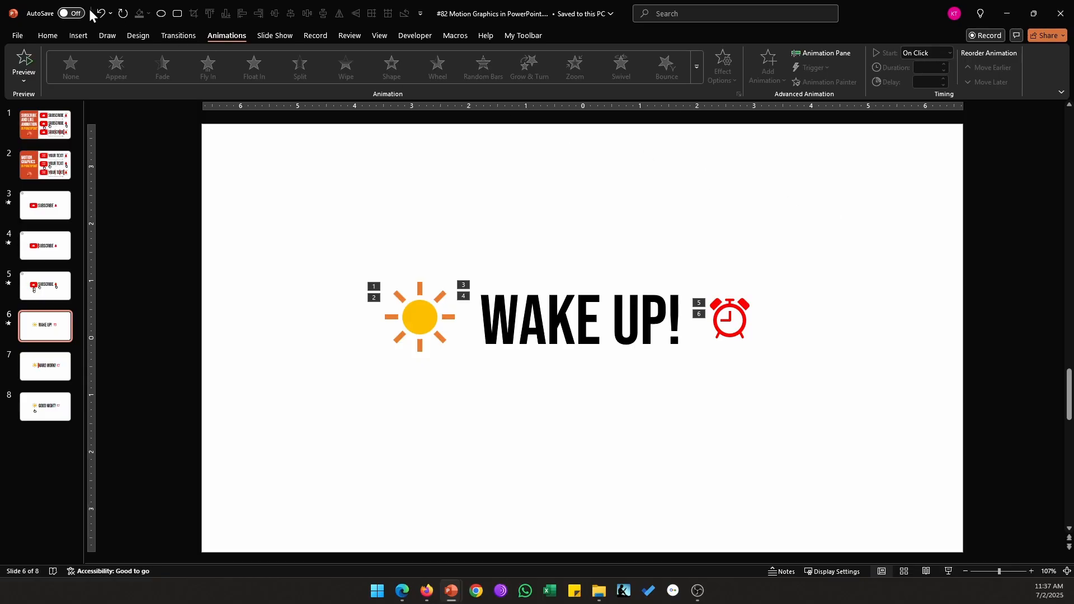
Show the Selection Pane and rename the alarm clock group as Clock.
{"action": "left_click", "coordinate": [48, 36]}
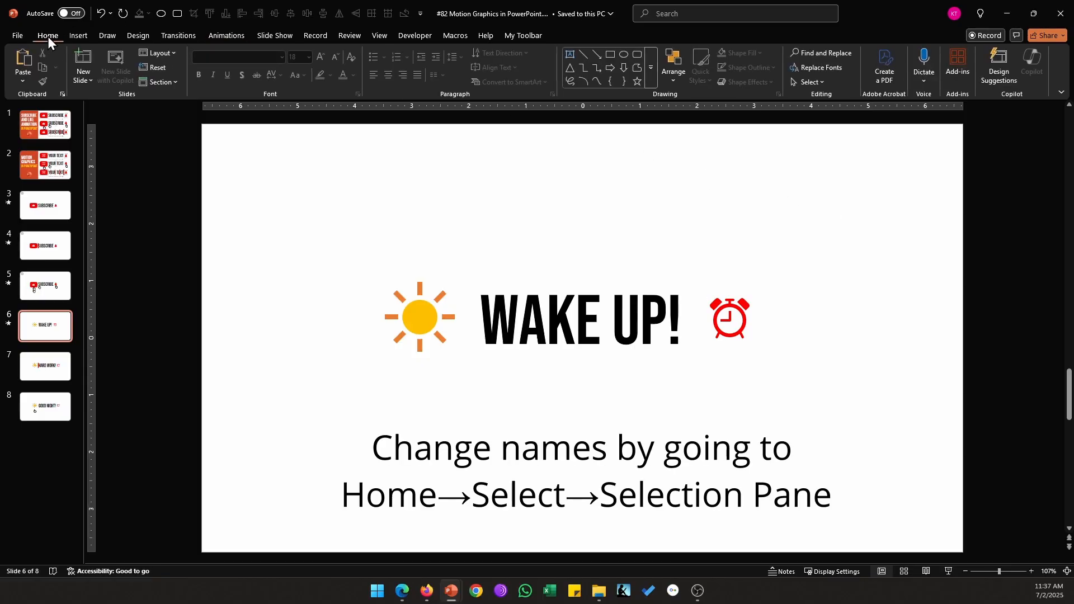
{"action": "left_click", "coordinate": [812, 83]}
{"action": "left_click", "coordinate": [829, 129]}
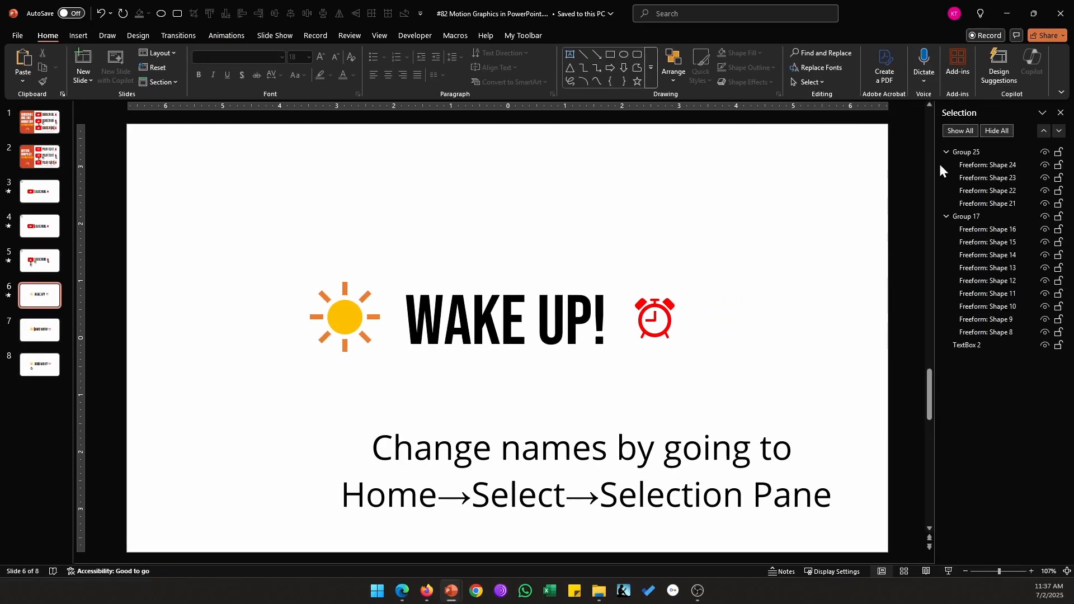
{"action": "left_click", "coordinate": [978, 152]}
{"action": "left_click", "coordinate": [980, 153]}
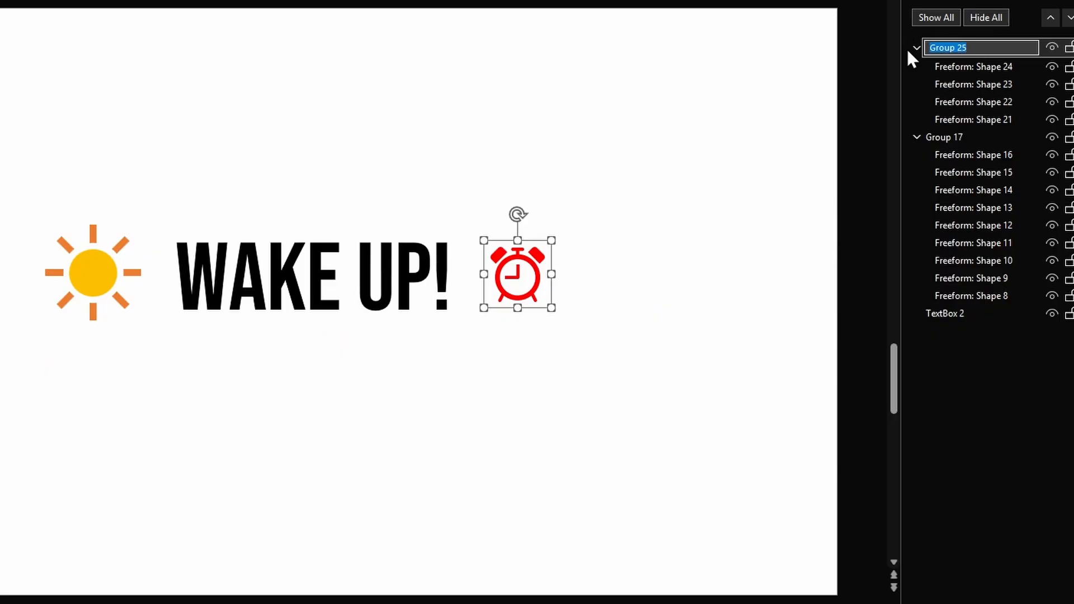
{"action": "type", "text": "Clock"}
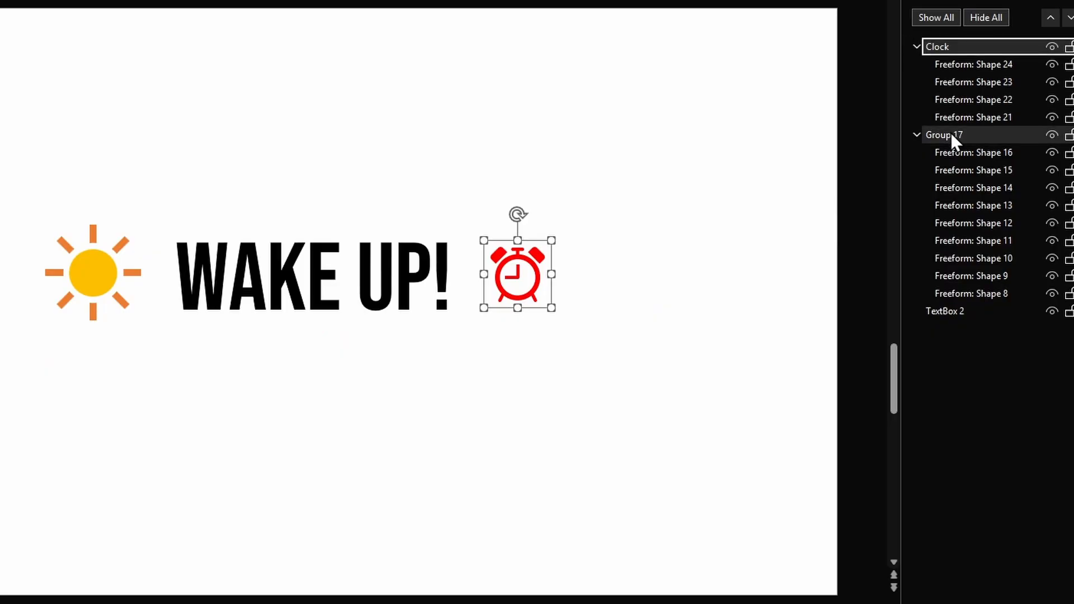
Rename the sun group as Sun.
{"action": "left_click", "coordinate": [964, 136]}
{"action": "left_click", "coordinate": [967, 135]}
{"action": "left_click_drag", "start_coordinate": [967, 135], "coordinate": [907, 132]}
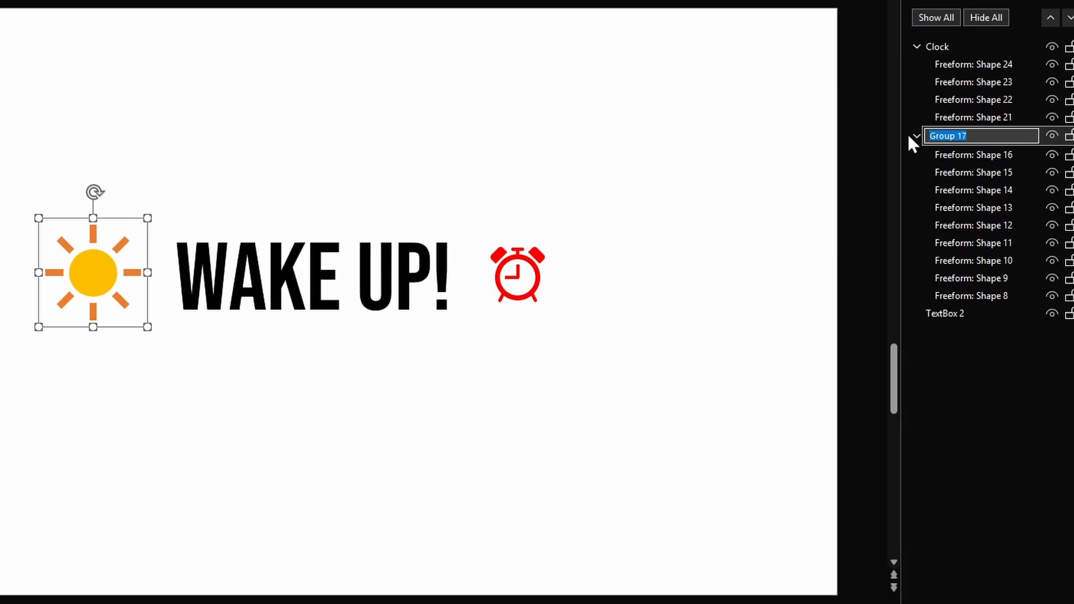
{"action": "type", "text": "Sun"}
{"action": "key", "text": "Return"}
Rename the WAKE UP! text box as Text.
{"action": "left_click", "coordinate": [961, 314]}
{"action": "left_click", "coordinate": [965, 312]}
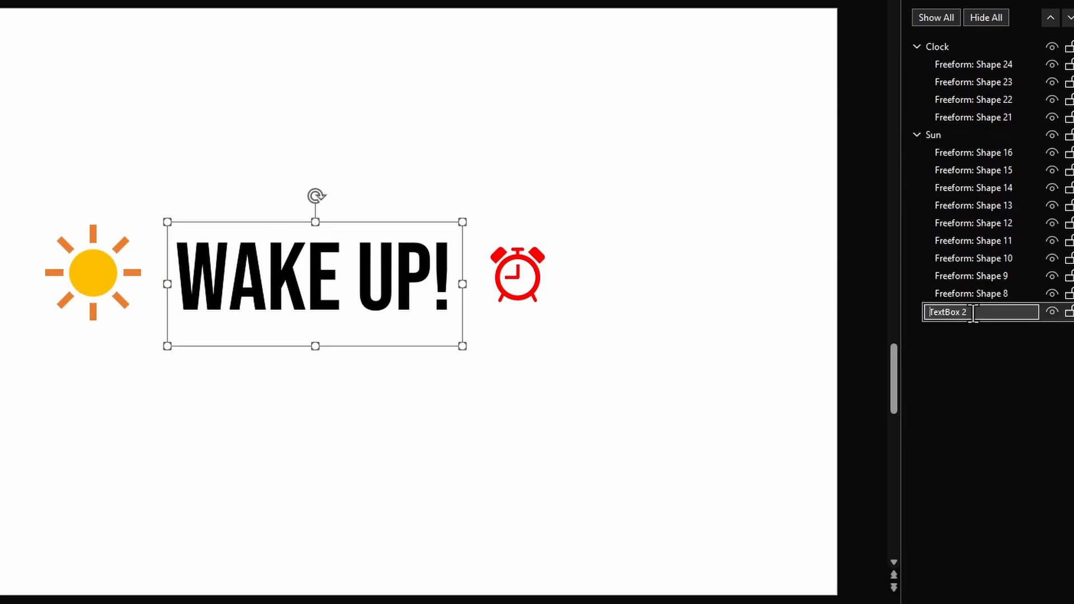
{"action": "left_click_drag", "start_coordinate": [965, 312], "coordinate": [905, 307]}
{"action": "type", "text": "Text"}
{"action": "left_click", "coordinate": [802, 447]}
Show the Animation Pane and set all animations on the slide to start With Previous.
{"action": "left_click", "coordinate": [233, 41]}
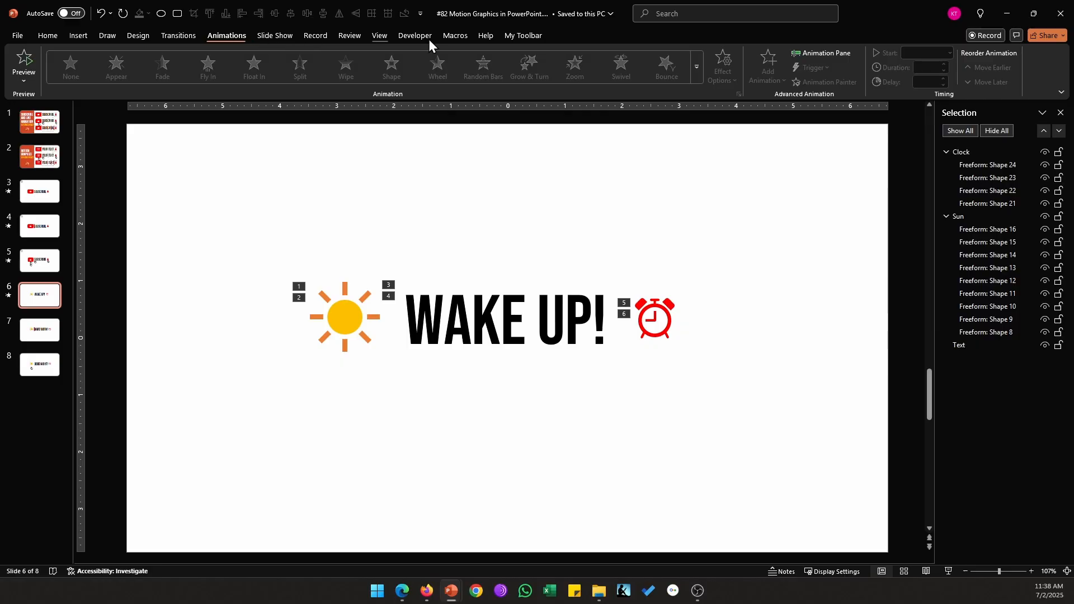
{"action": "left_click", "coordinate": [824, 53]}
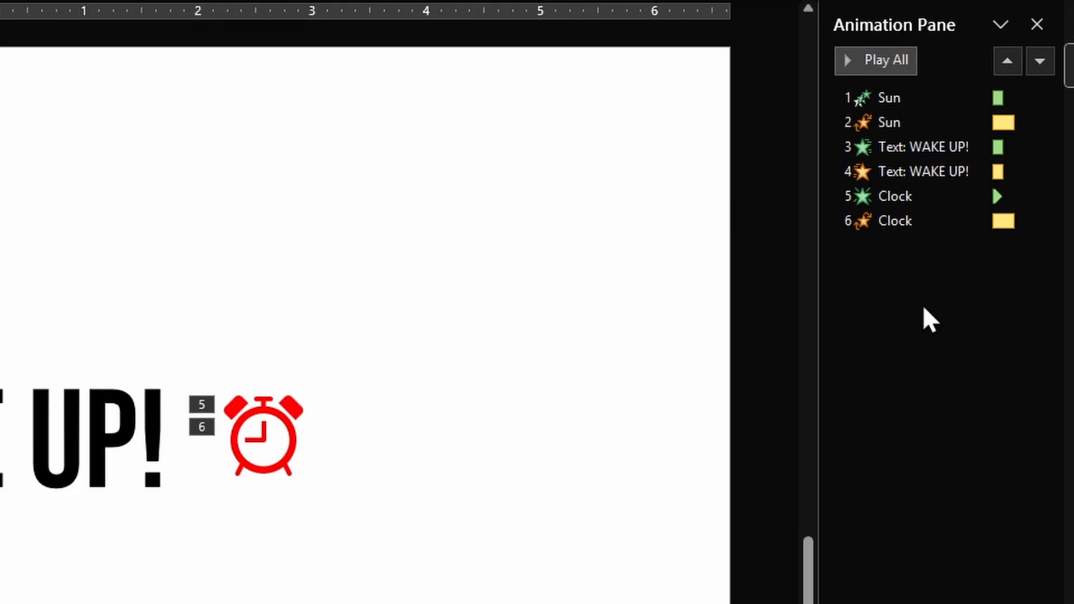
{"action": "key", "text": "ctrl+a"}
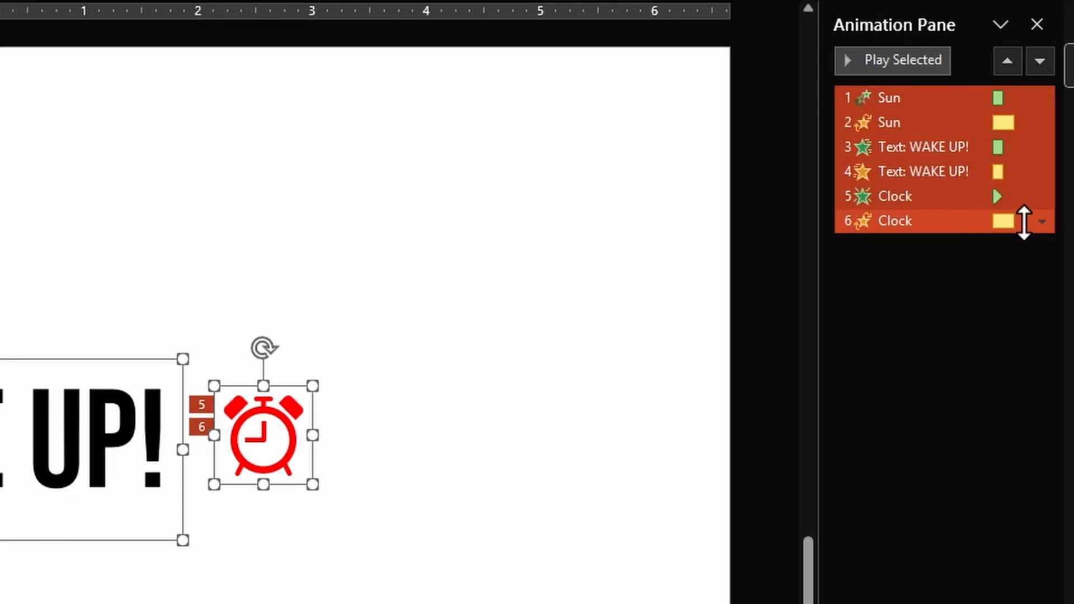
{"action": "left_click", "coordinate": [1041, 220]}
{"action": "left_click", "coordinate": [987, 271]}
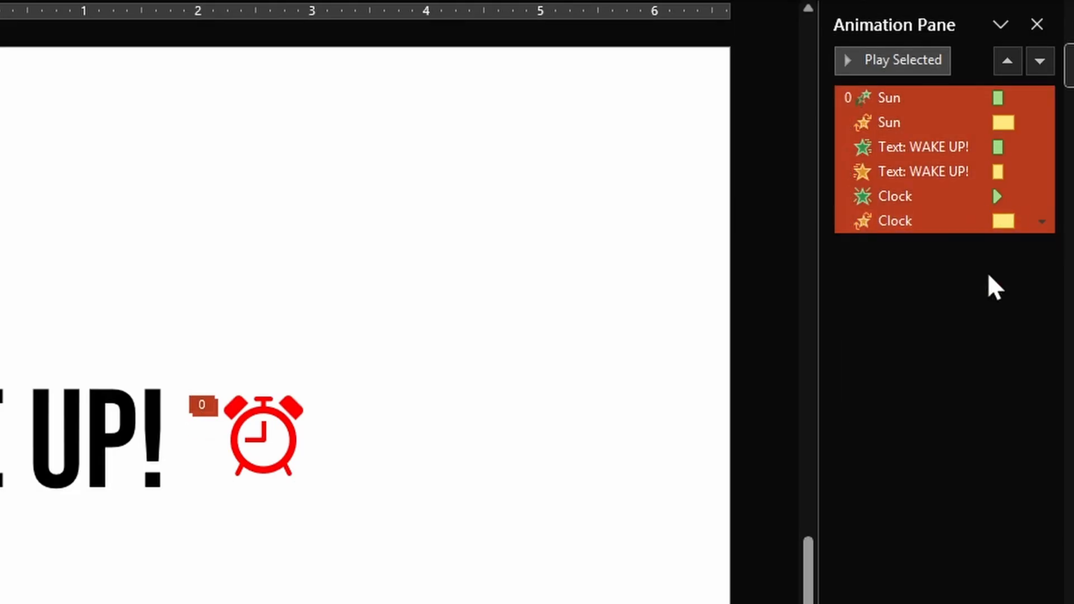
Set the delay of the Sun's emphasis animation to 0.25 seconds.
{"action": "left_click", "coordinate": [952, 99]}
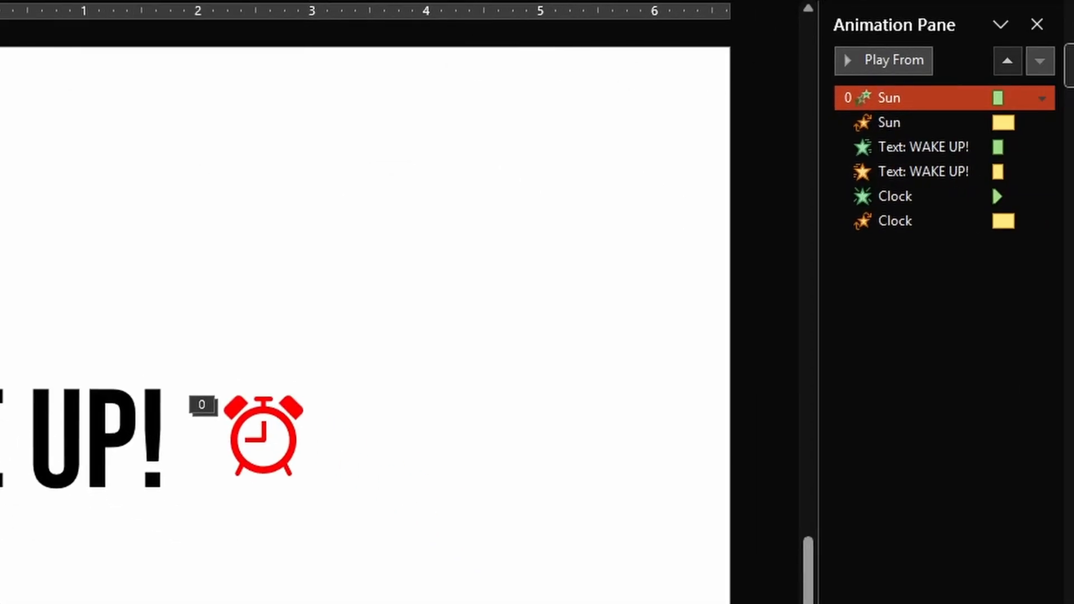
{"action": "left_click", "coordinate": [933, 118]}
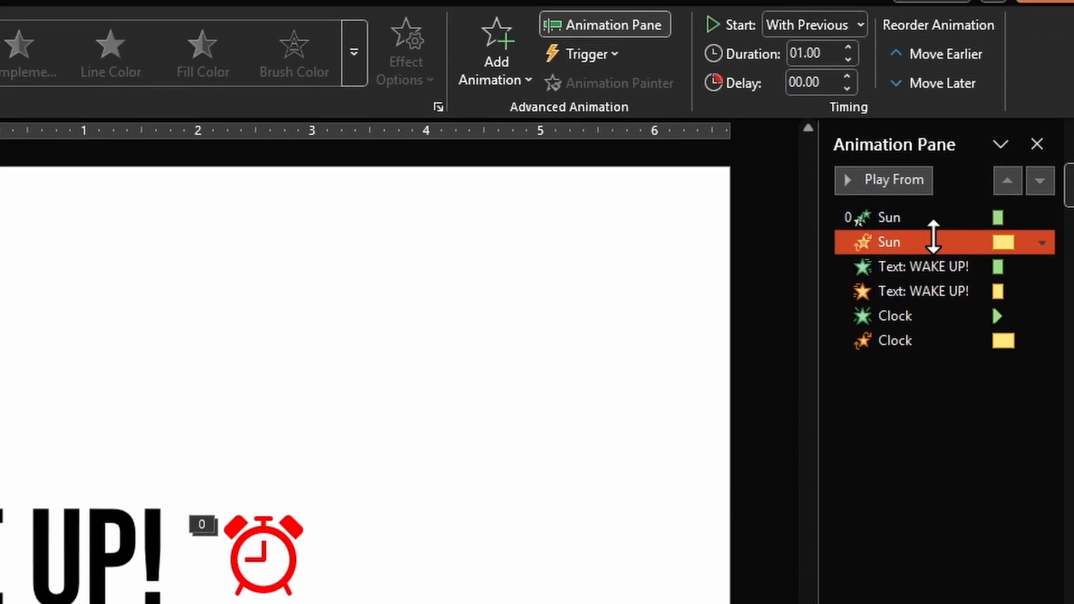
{"action": "left_click", "coordinate": [831, 83]}
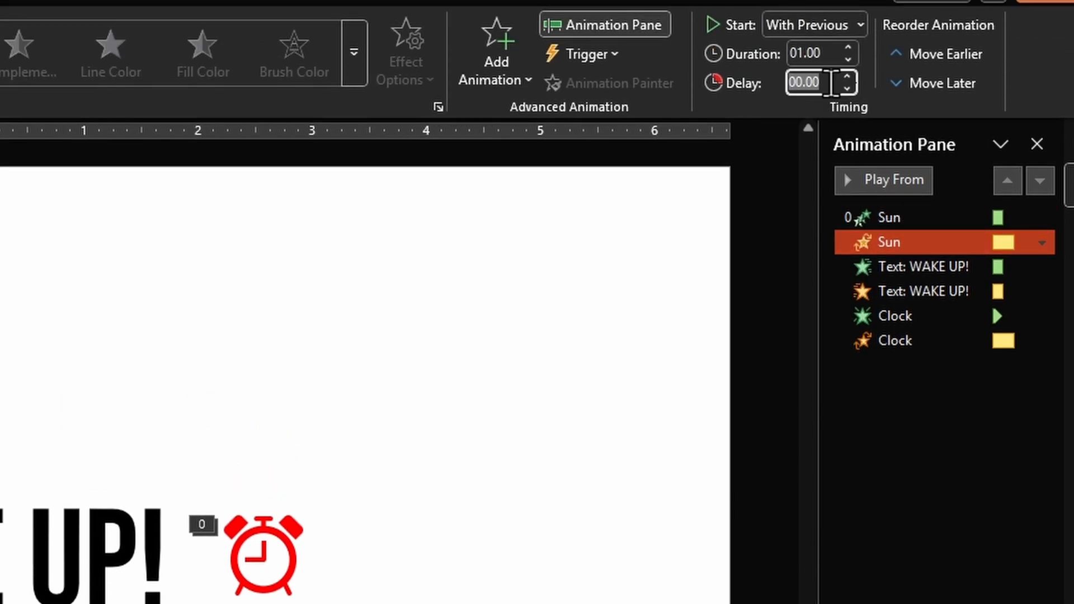
{"action": "type", "text": "0.25"}
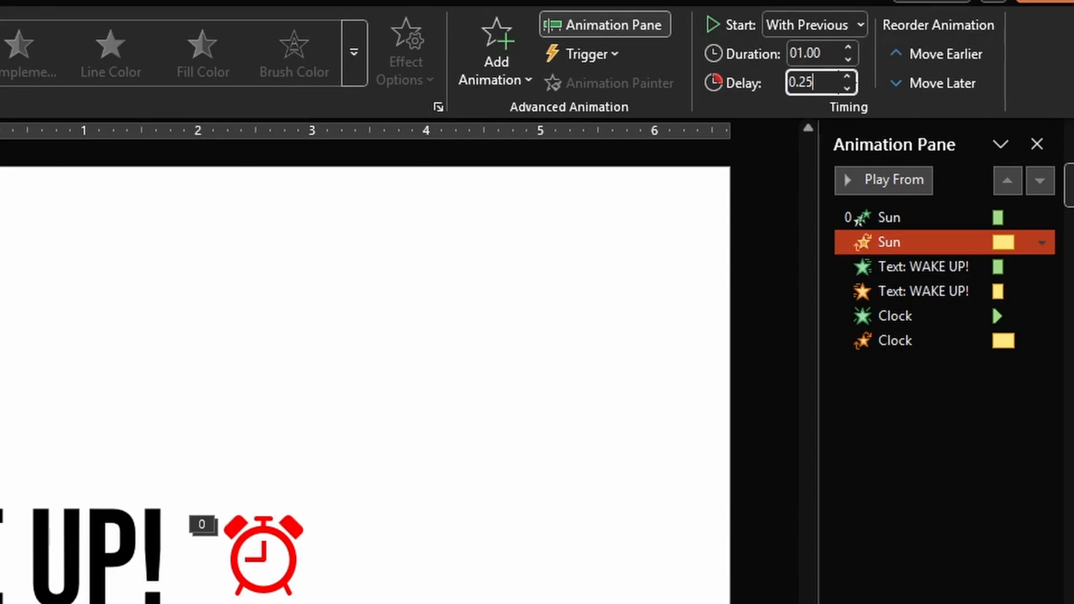
{"action": "key", "text": "Tab"}
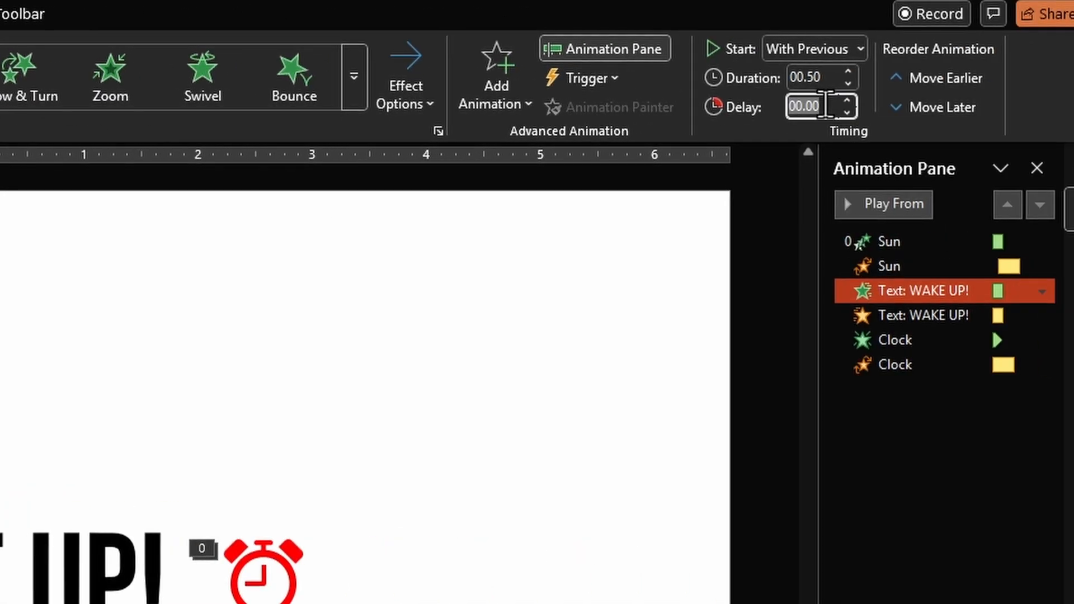
Set the delay of both WAKE UP! text animations to 0.25 seconds.
{"action": "type", "text": "0.25"}
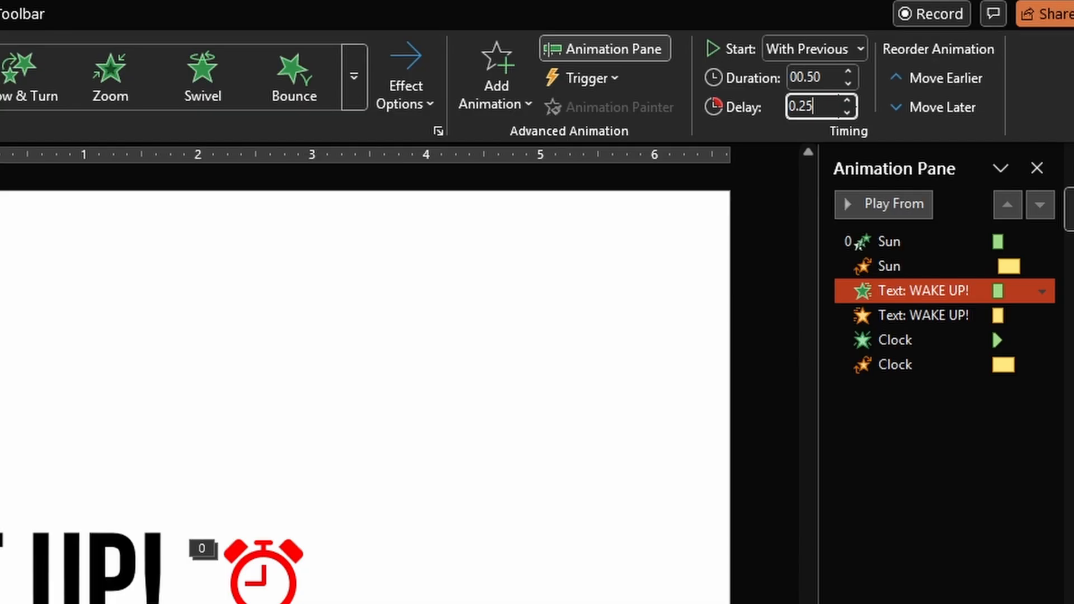
{"action": "left_click", "coordinate": [950, 317]}
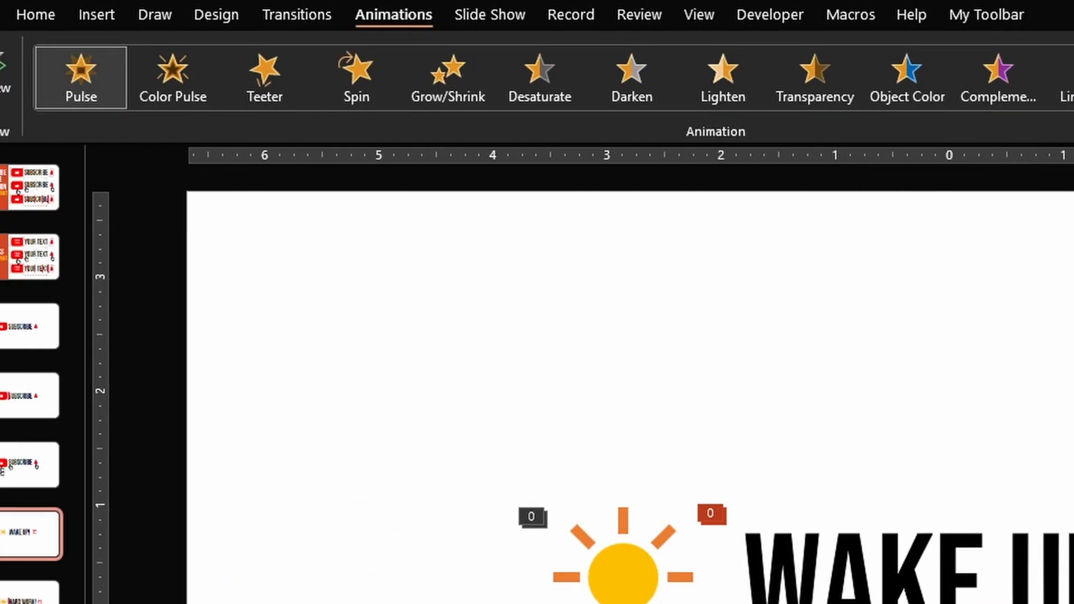
{"action": "type", "text": "0.25"}
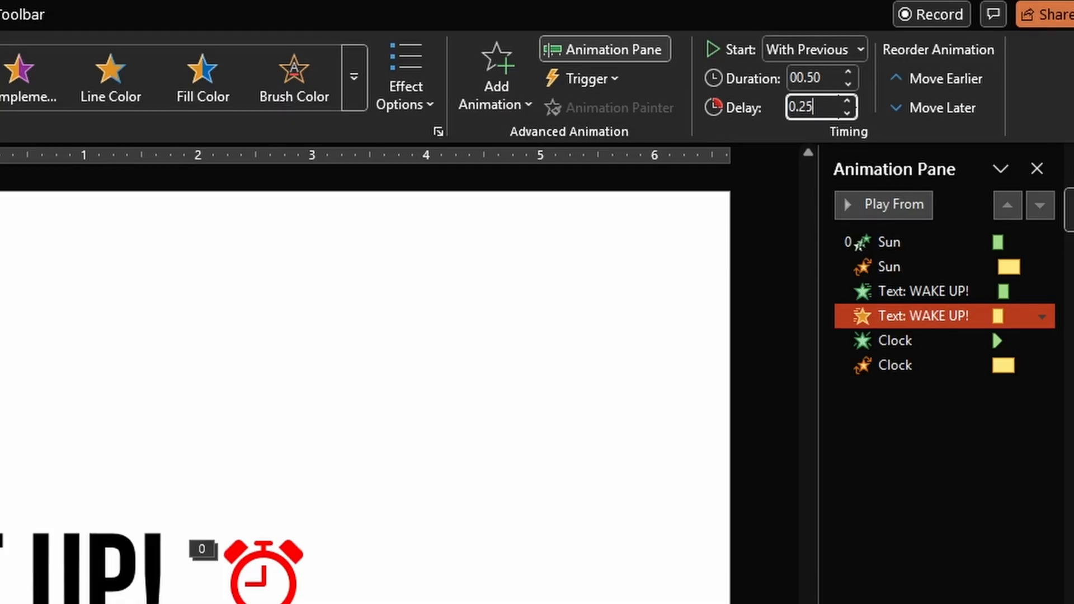
{"action": "key", "text": "Tab"}
Set the delay of the Clock's entrance and emphasis animations to 0.25 seconds each.
{"action": "left_click", "coordinate": [257, 571]}
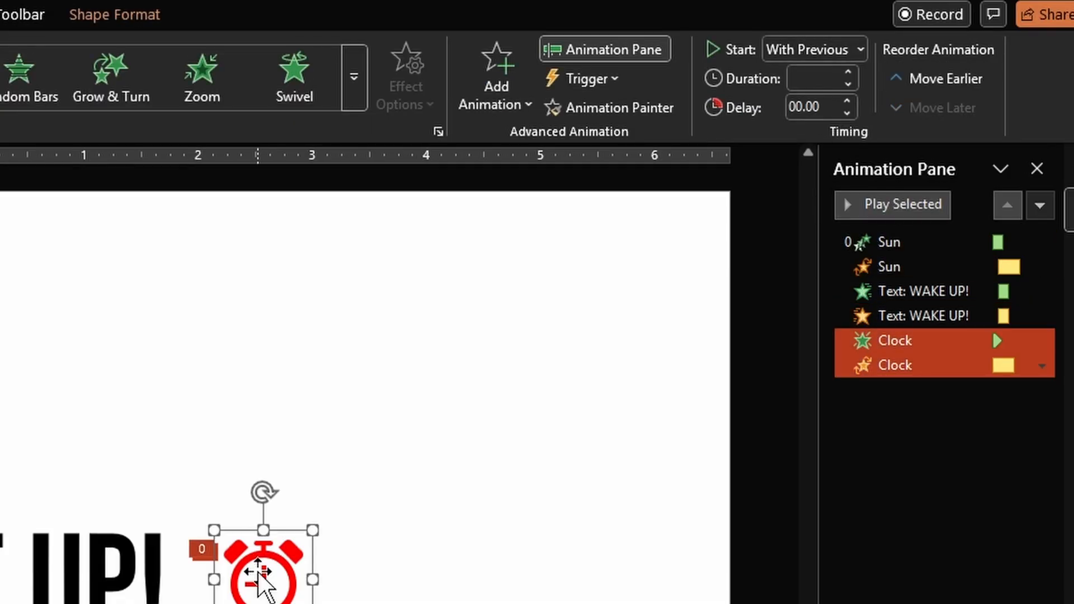
{"action": "left_click", "coordinate": [941, 340]}
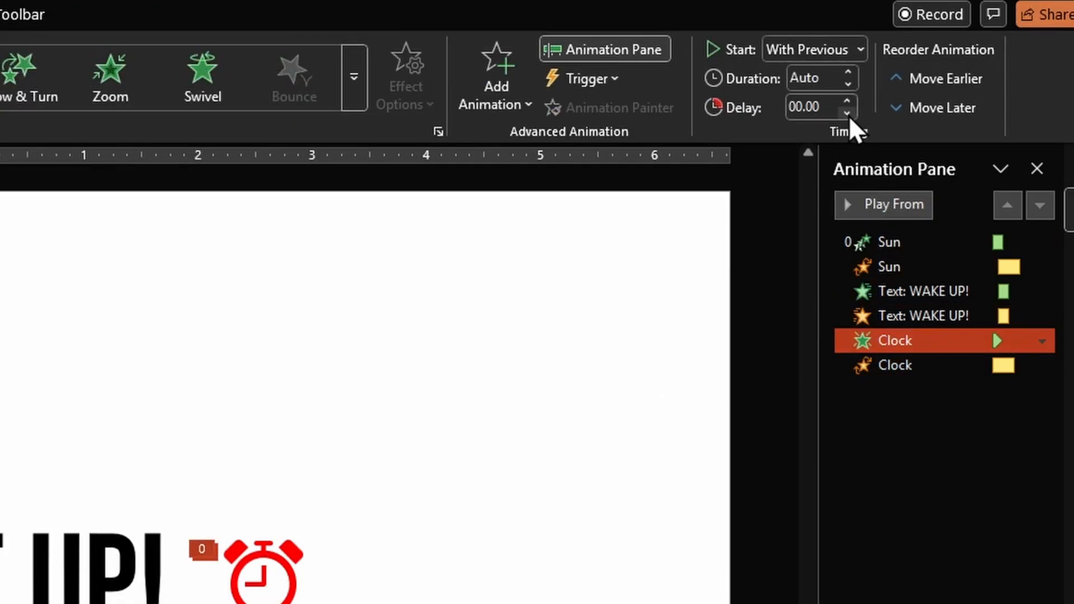
{"action": "left_click", "coordinate": [828, 106]}
{"action": "type", "text": "0"}
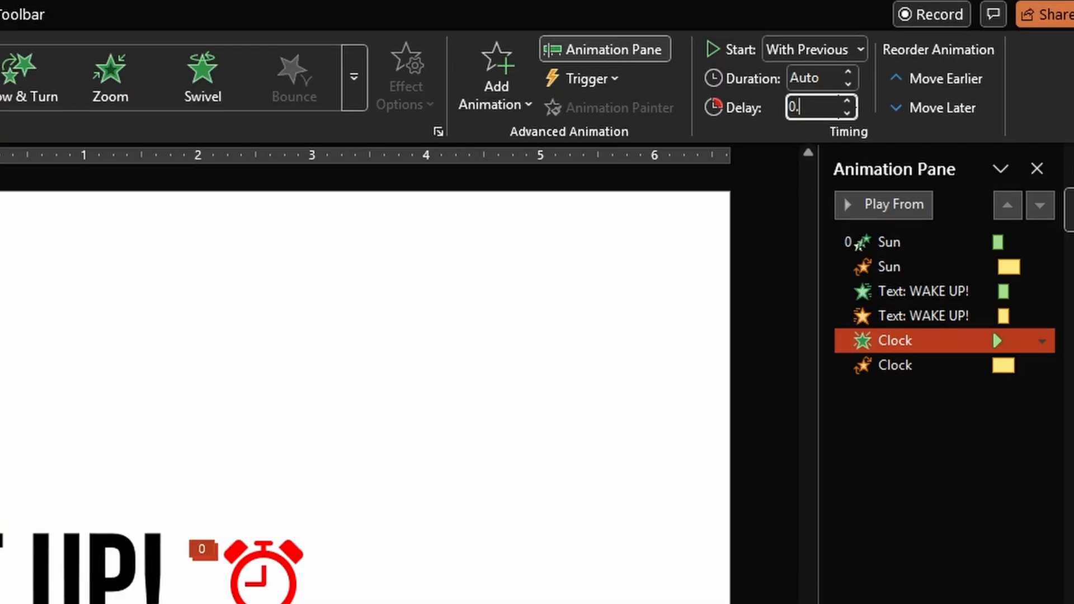
{"action": "type", "text": ".25"}
{"action": "key", "text": "Tab"}
{"action": "left_click", "coordinate": [916, 366]}
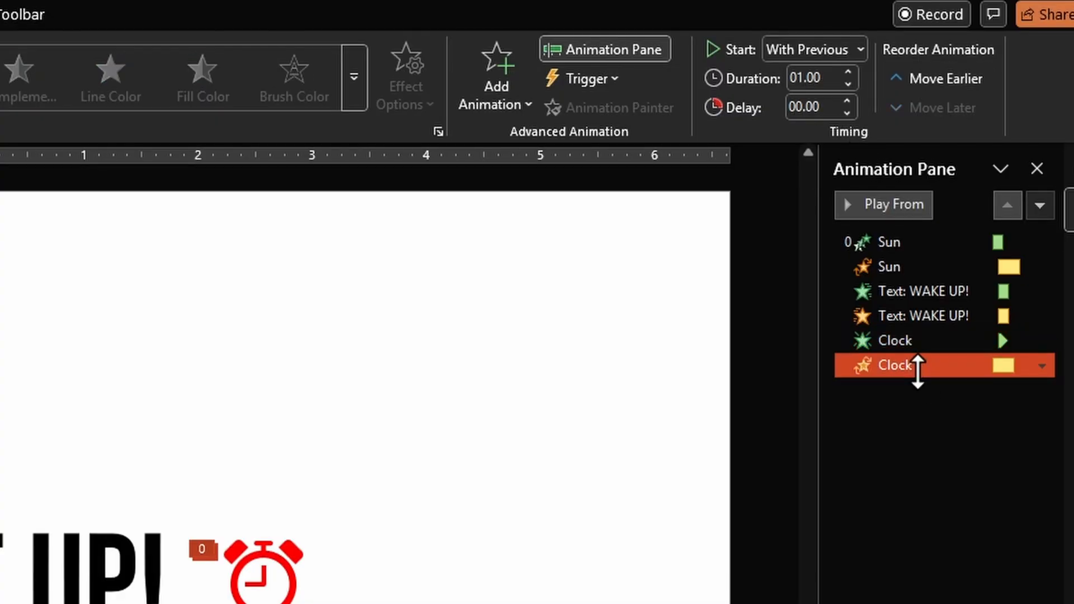
{"action": "left_click", "coordinate": [832, 109]}
{"action": "type", "text": "0."}
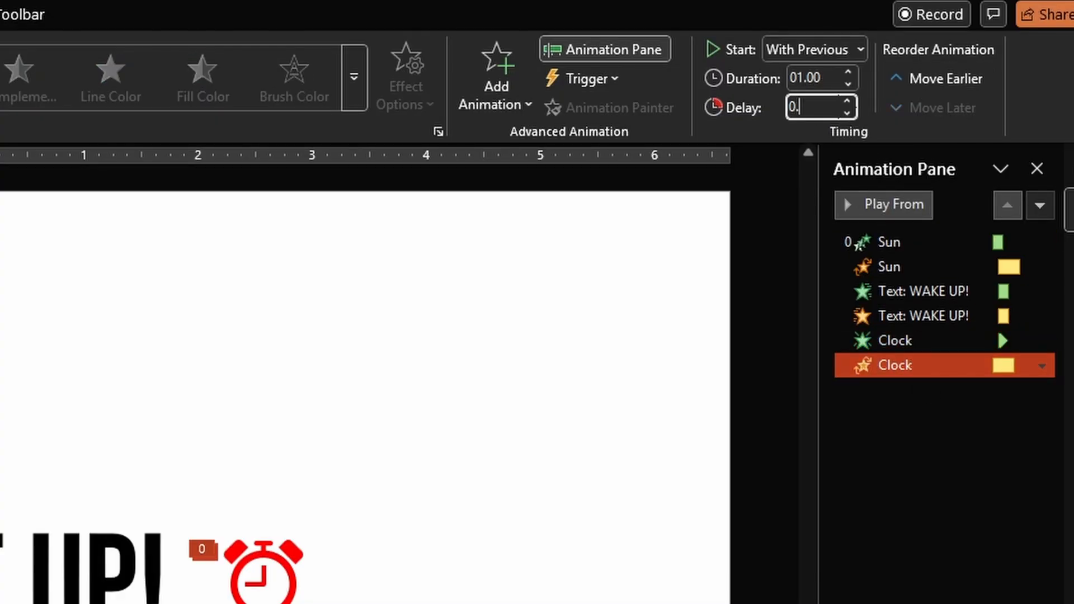
{"action": "type", "text": "25"}
{"action": "key", "text": "Tab"}
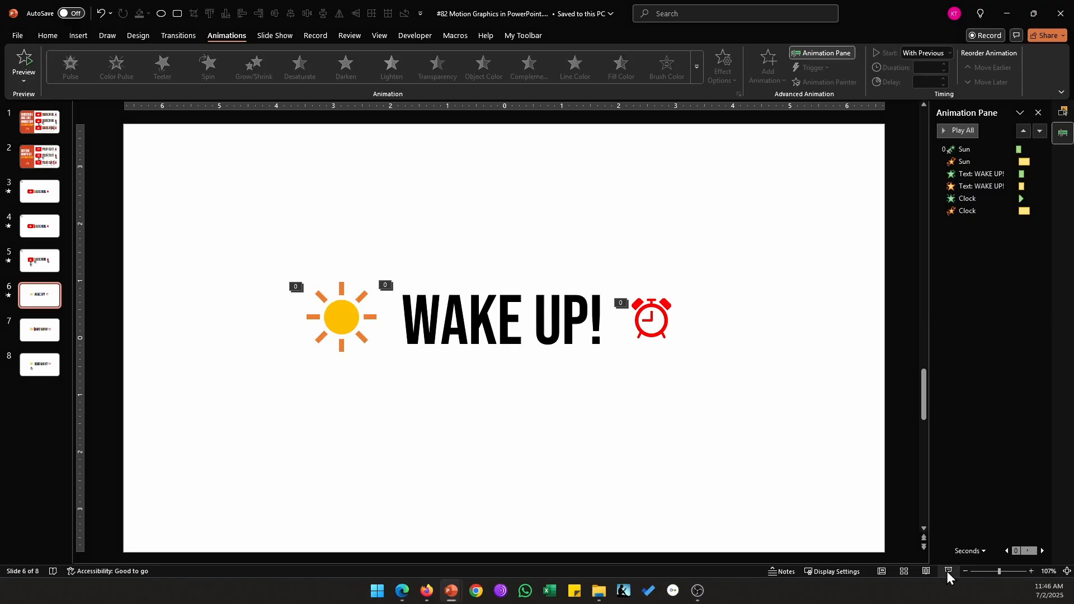
Play the WAKE UP! slide as a slide show to check its animations.
{"action": "left_click", "coordinate": [947, 576]}
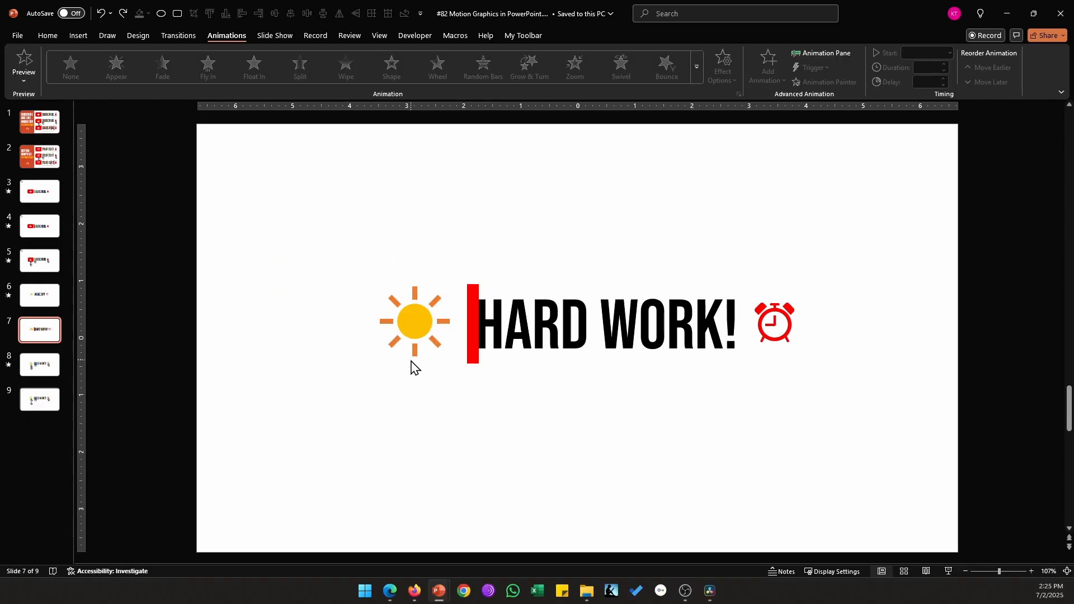
{"action": "left_click", "coordinate": [472, 349]}
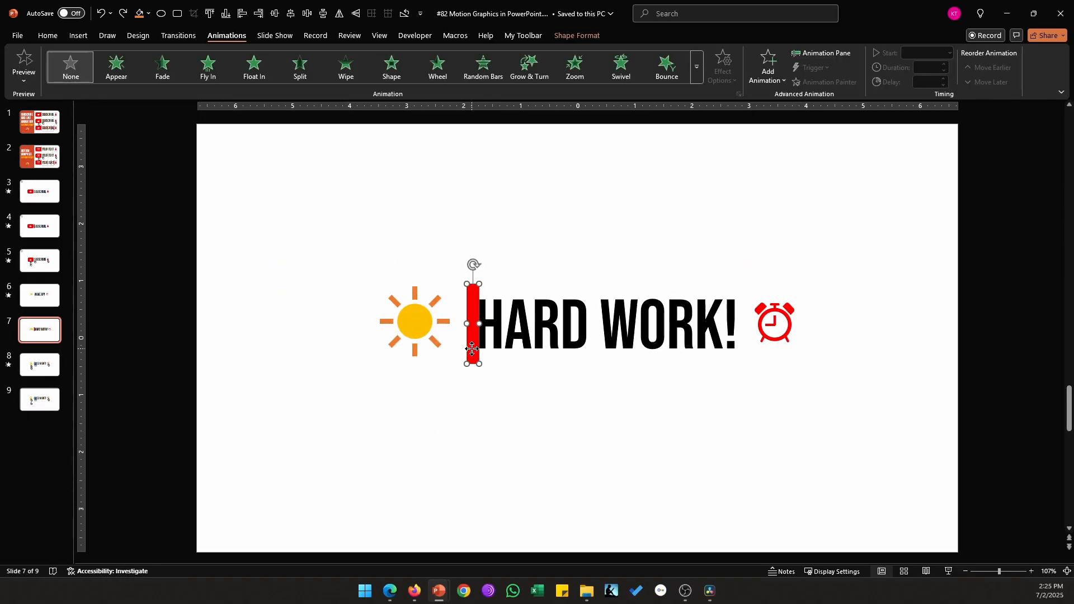
{"action": "left_click_drag", "start_coordinate": [472, 349], "coordinate": [450, 349]}
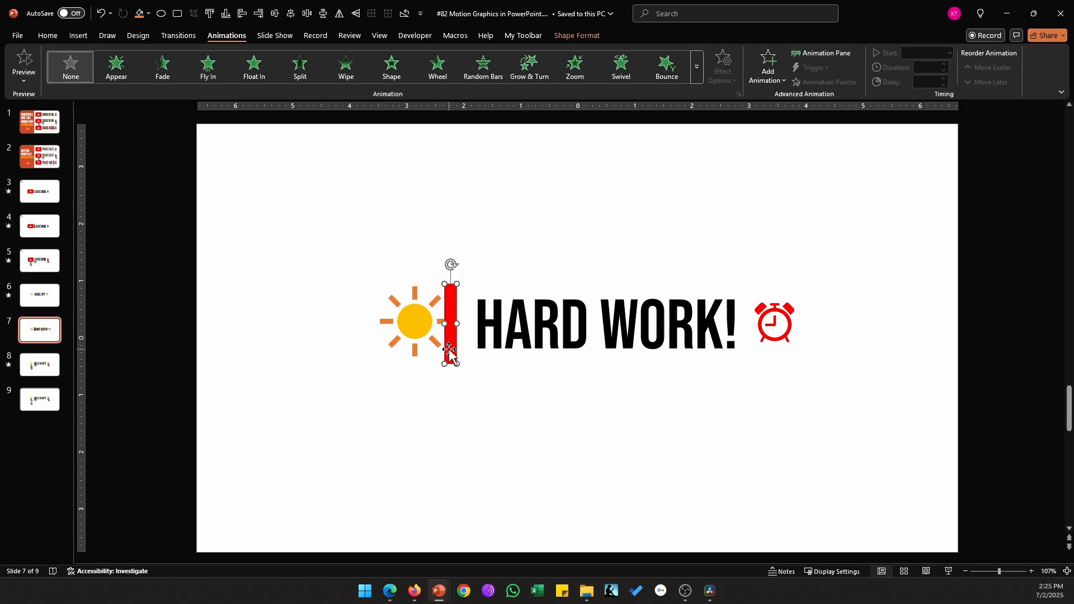
{"action": "key", "text": "ctrl+z"}
{"action": "left_click", "coordinate": [592, 401]}
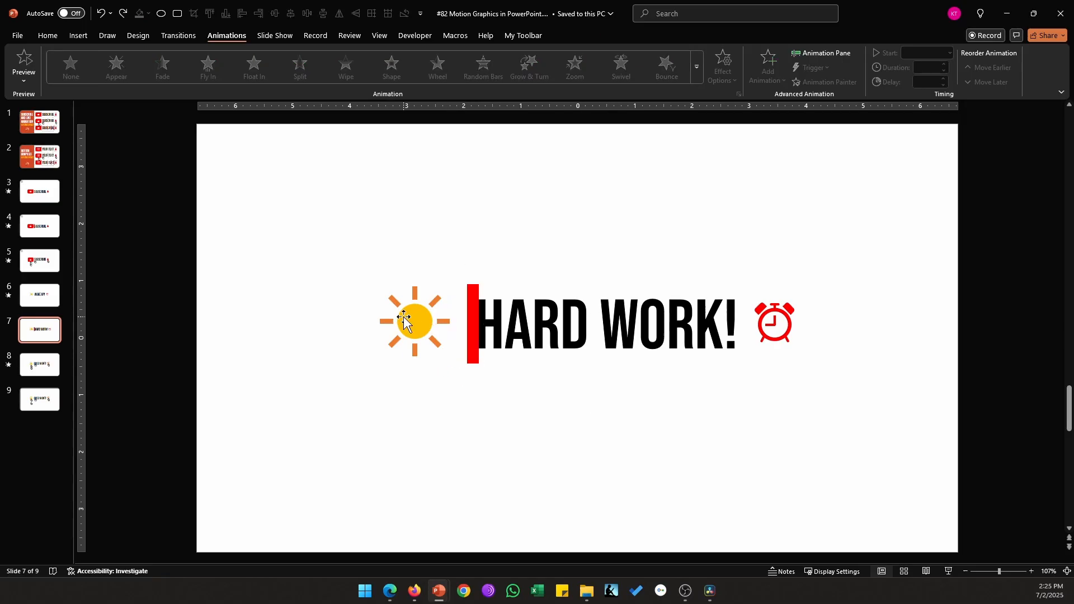
Apply the Basic Zoom entrance effect to the sun on the HARD WORK! slide.
{"action": "left_click", "coordinate": [404, 320]}
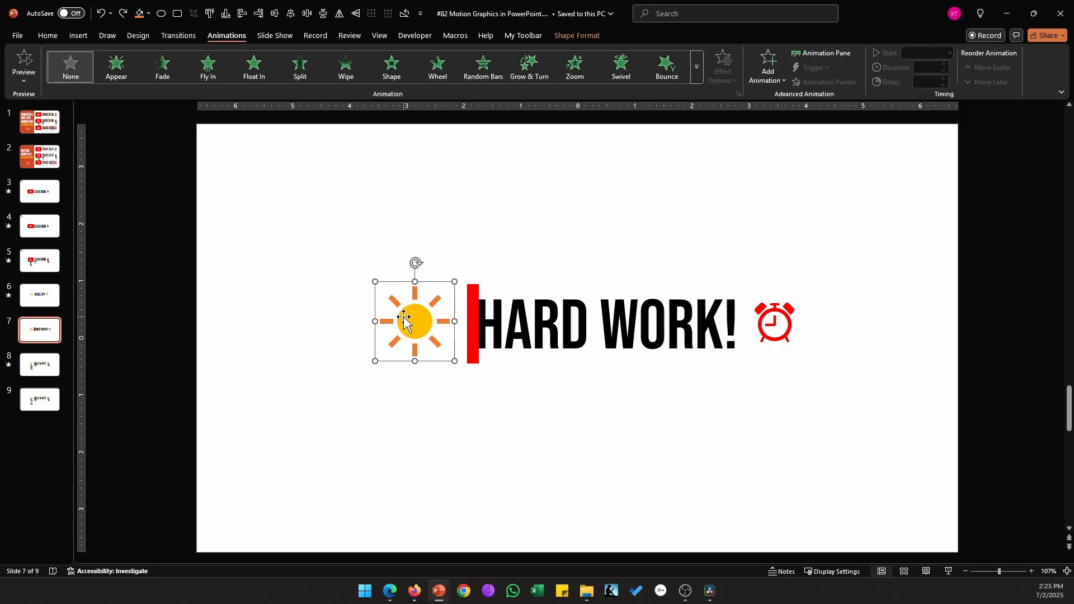
{"action": "left_click", "coordinate": [696, 66]}
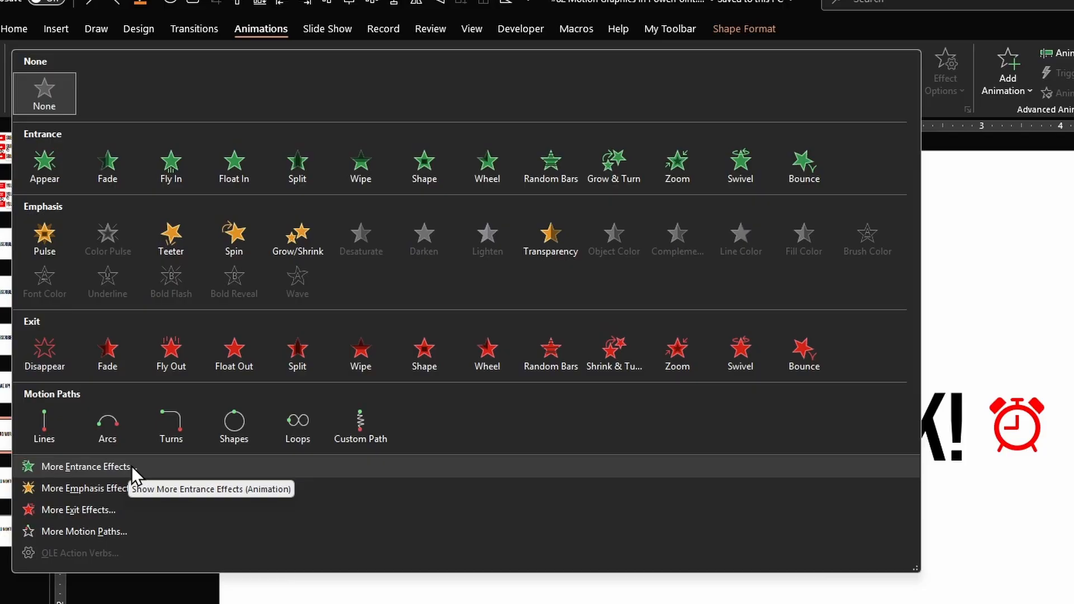
{"action": "left_click", "coordinate": [132, 465]}
{"action": "left_click", "coordinate": [651, 460]}
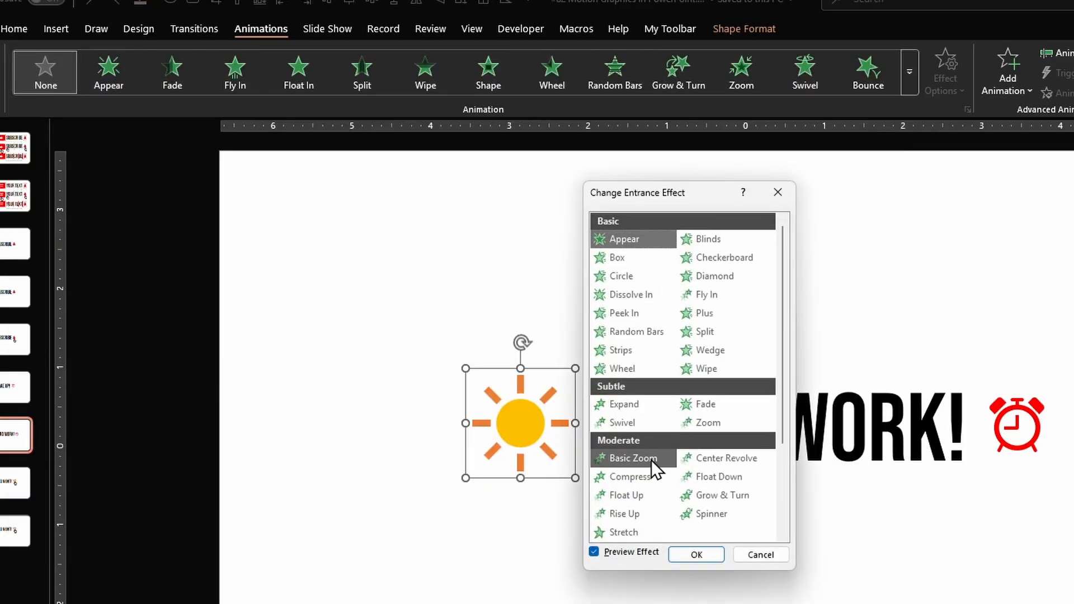
{"action": "left_click", "coordinate": [681, 555]}
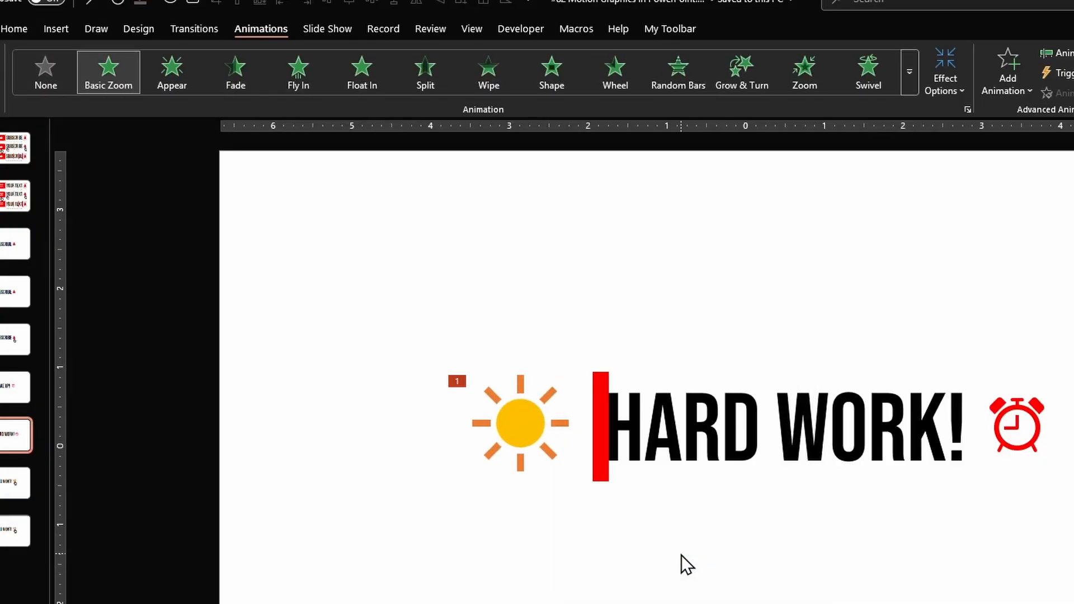
Apply the Appear entrance animation to the red bar beside the HARD WORK! text.
{"action": "left_click", "coordinate": [597, 471]}
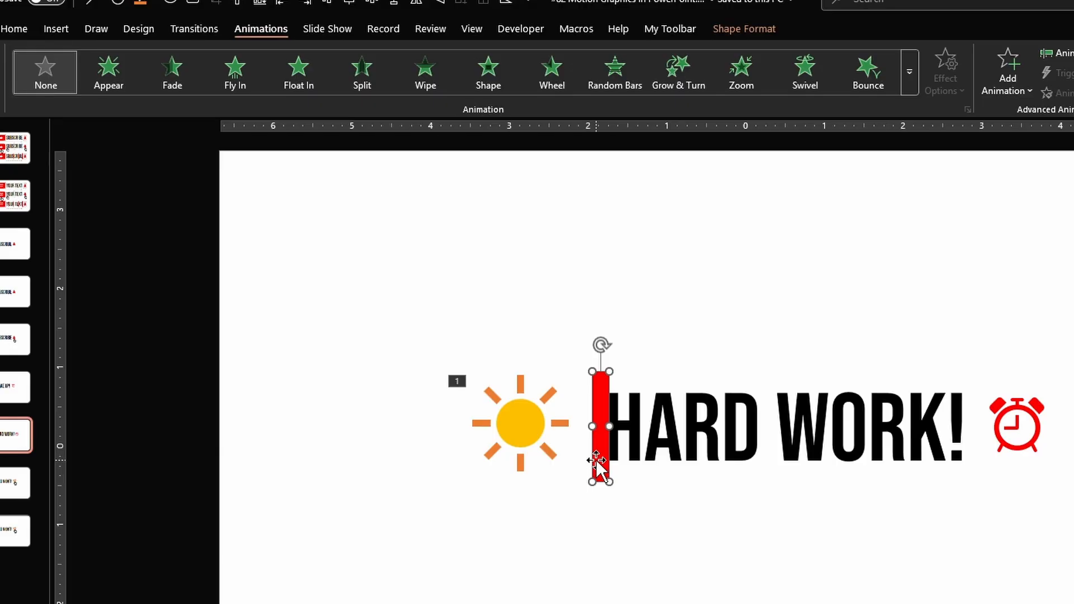
{"action": "left_click", "coordinate": [96, 86]}
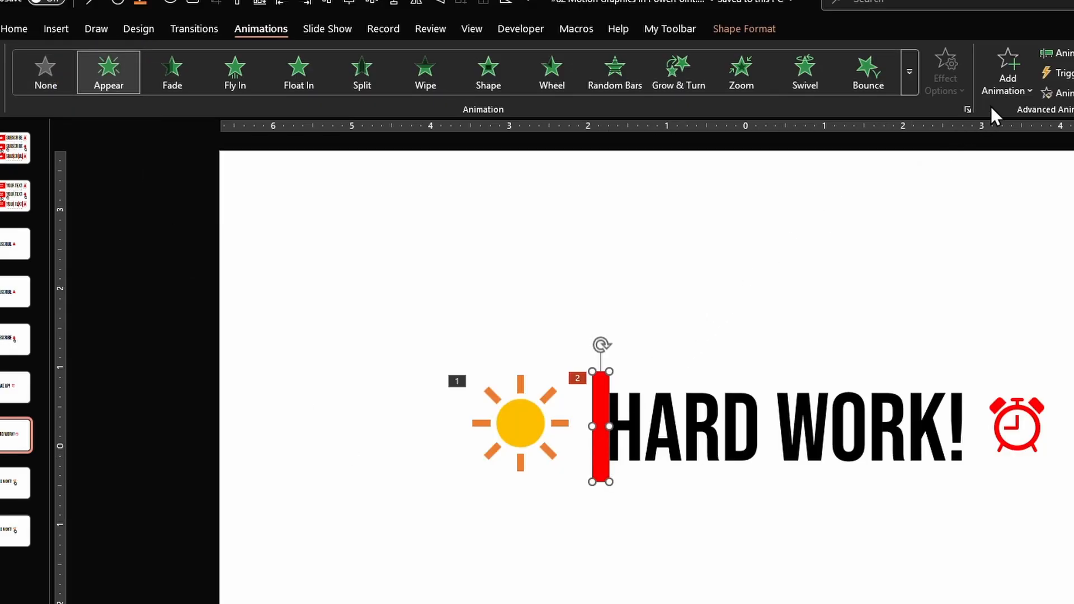
Add a Lines motion path to the red bar, directed right and extended to the end of the HARD WORK! text.
{"action": "left_click", "coordinate": [1007, 73]}
{"action": "scroll", "coordinate": [748, 447], "scroll_direction": "down", "scroll_amount": 2}
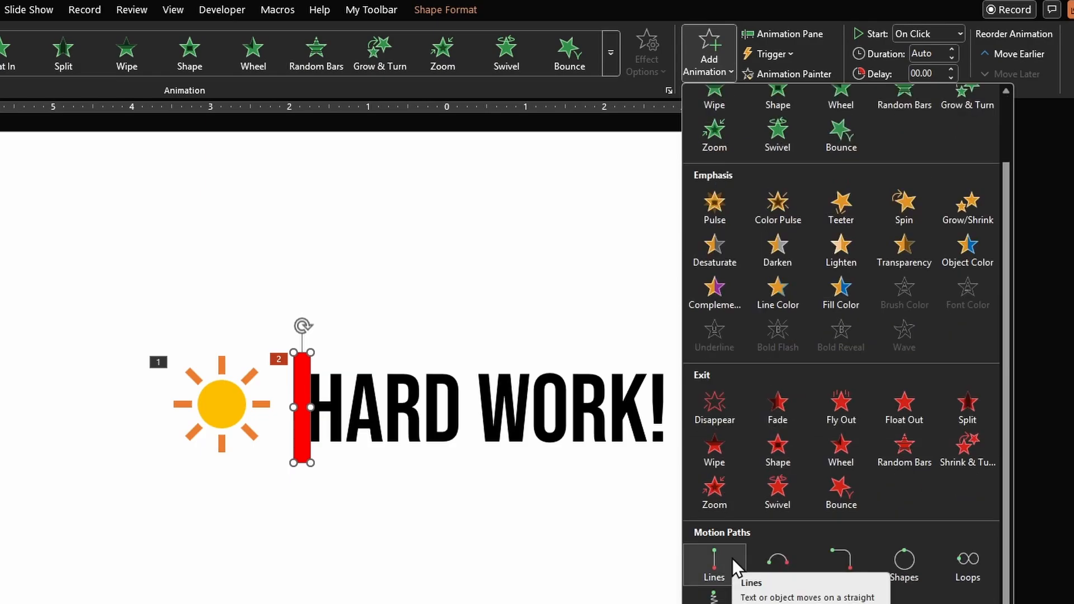
{"action": "left_click", "coordinate": [733, 558]}
{"action": "left_click", "coordinate": [655, 71]}
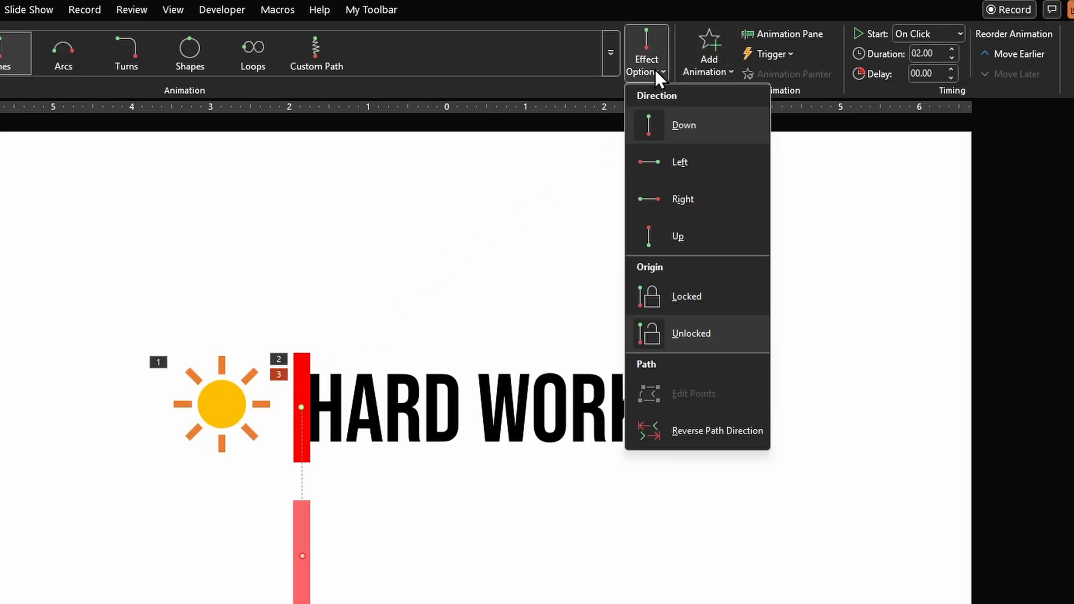
{"action": "left_click", "coordinate": [681, 197]}
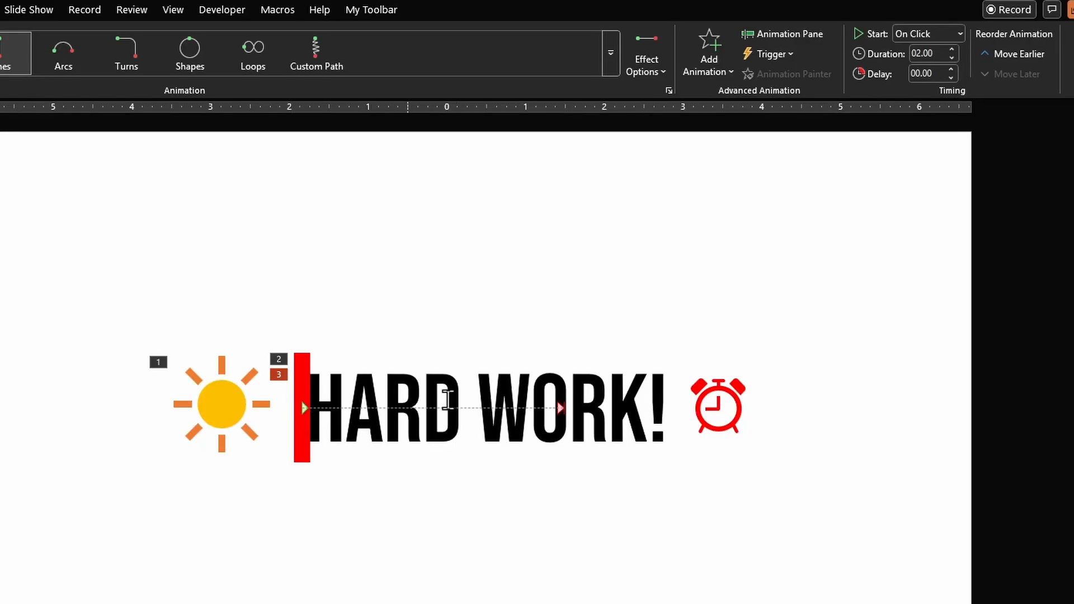
{"action": "left_click", "coordinate": [561, 408]}
{"action": "left_click_drag", "start_coordinate": [562, 408], "coordinate": [674, 411]}
Apply a Wipe entrance from the left to the HARD WORK! text and add a Pulse emphasis animation to it.
{"action": "left_click", "coordinate": [487, 448]}
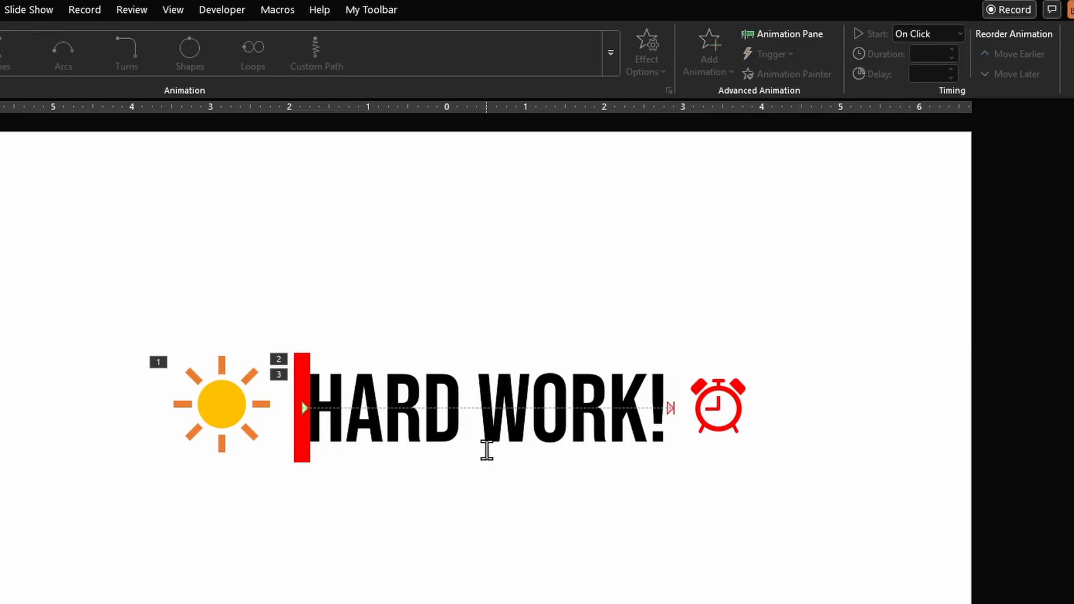
{"action": "key", "text": "Escape"}
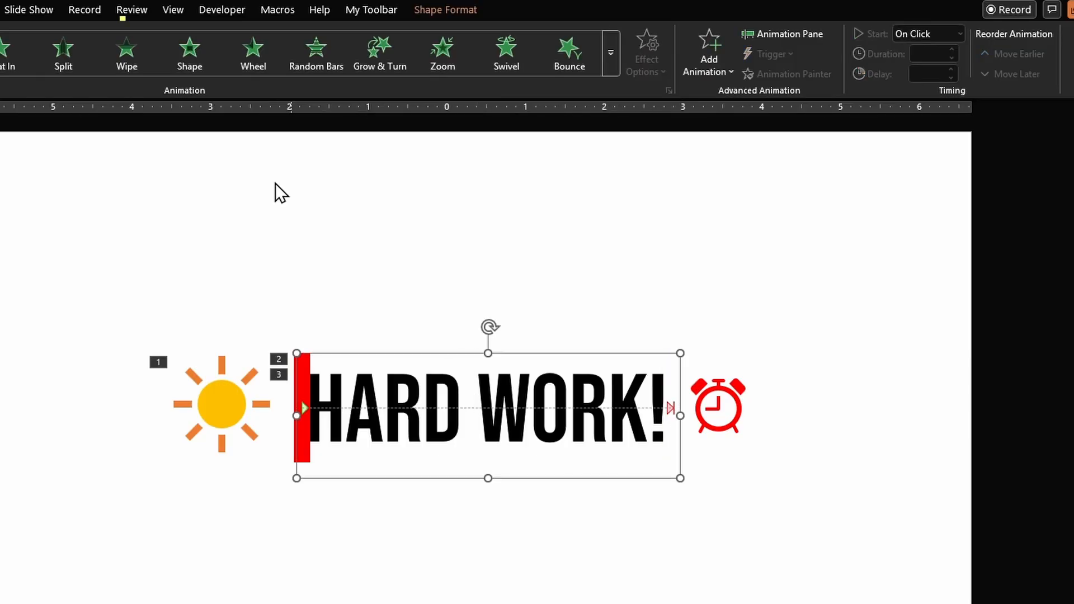
{"action": "left_click", "coordinate": [127, 62]}
{"action": "left_click", "coordinate": [636, 66]}
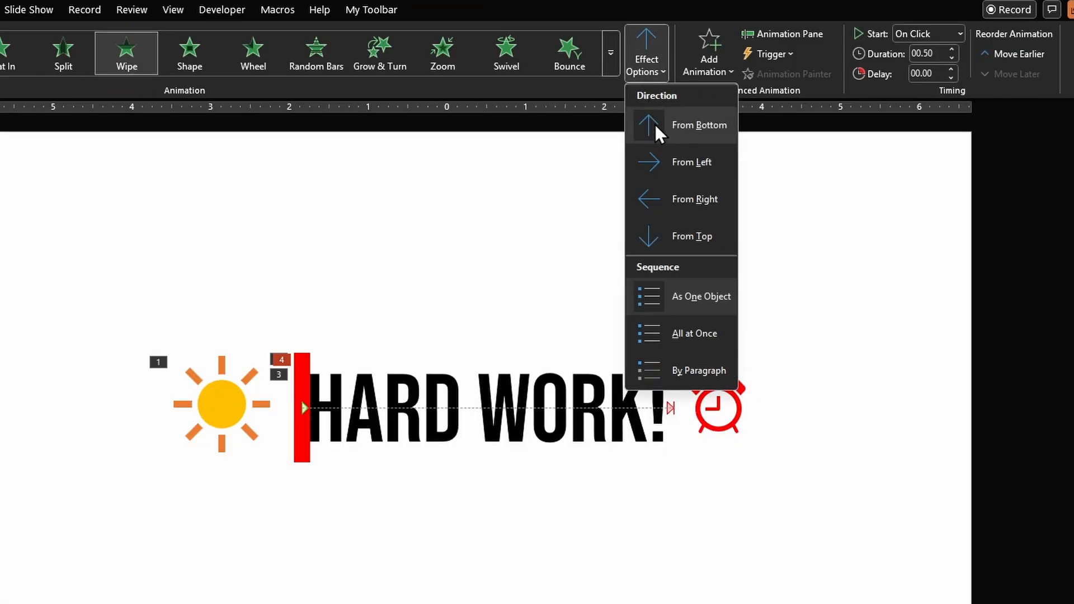
{"action": "left_click", "coordinate": [673, 165]}
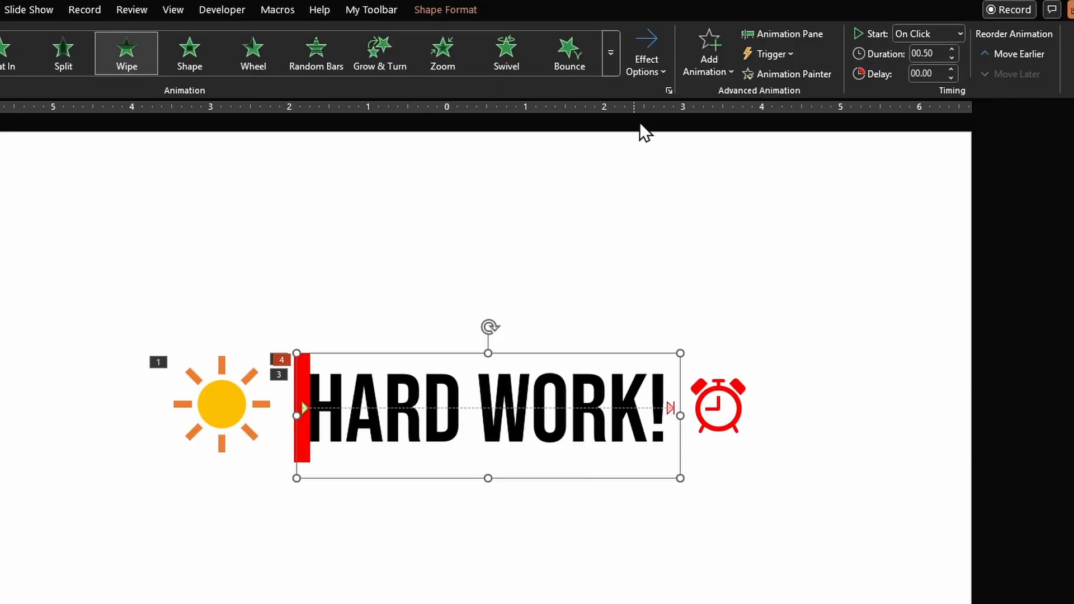
{"action": "left_click", "coordinate": [710, 62]}
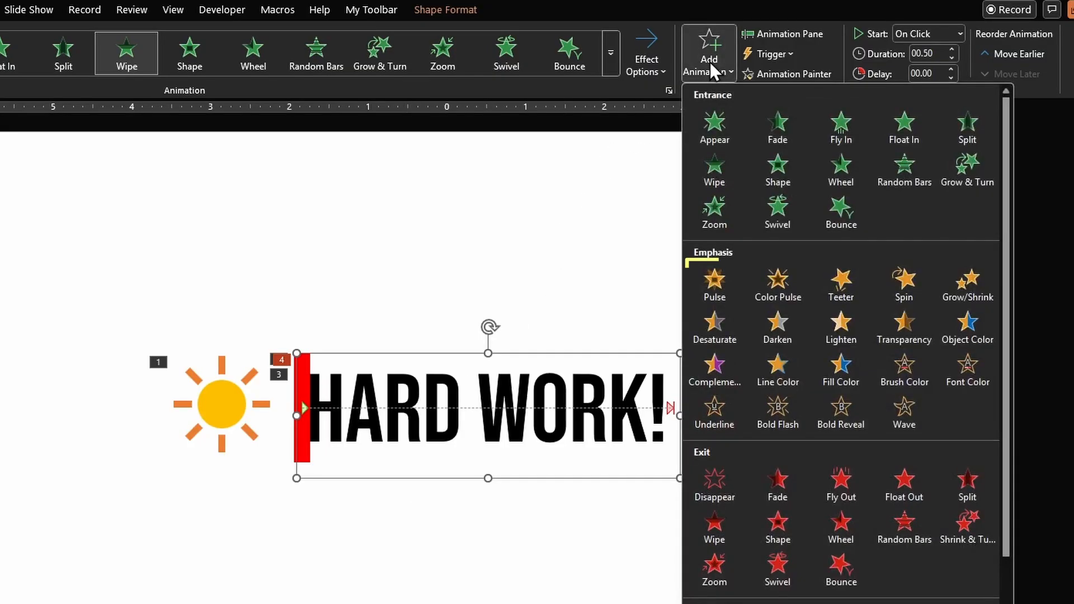
{"action": "left_click", "coordinate": [714, 279]}
Apply the Basic Zoom entrance effect to the alarm clock and add a Teeter emphasis animation to it.
{"action": "left_click", "coordinate": [727, 430]}
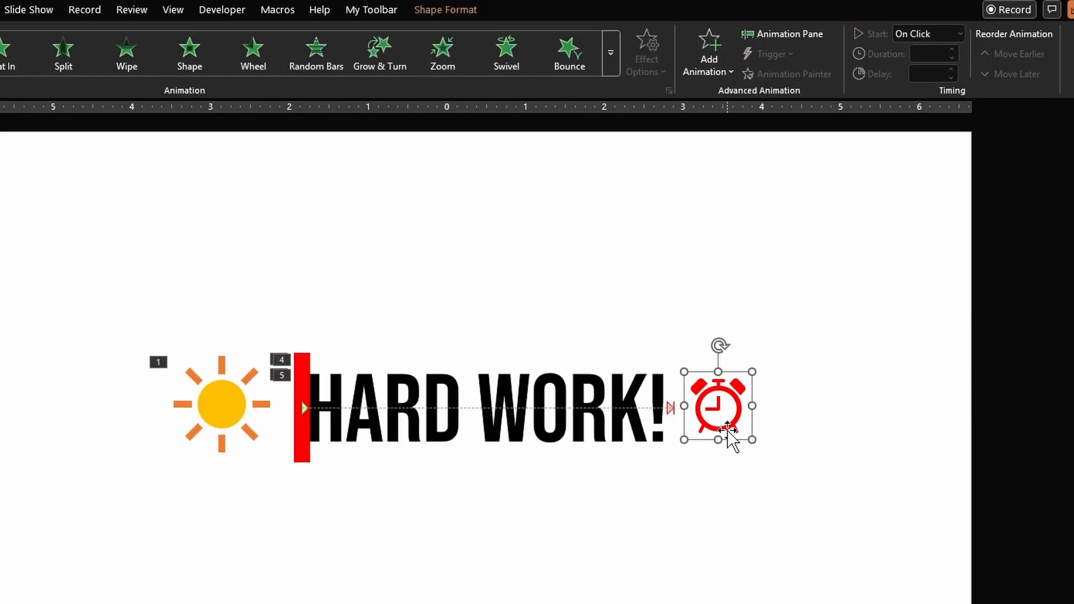
{"action": "left_click", "coordinate": [610, 52]}
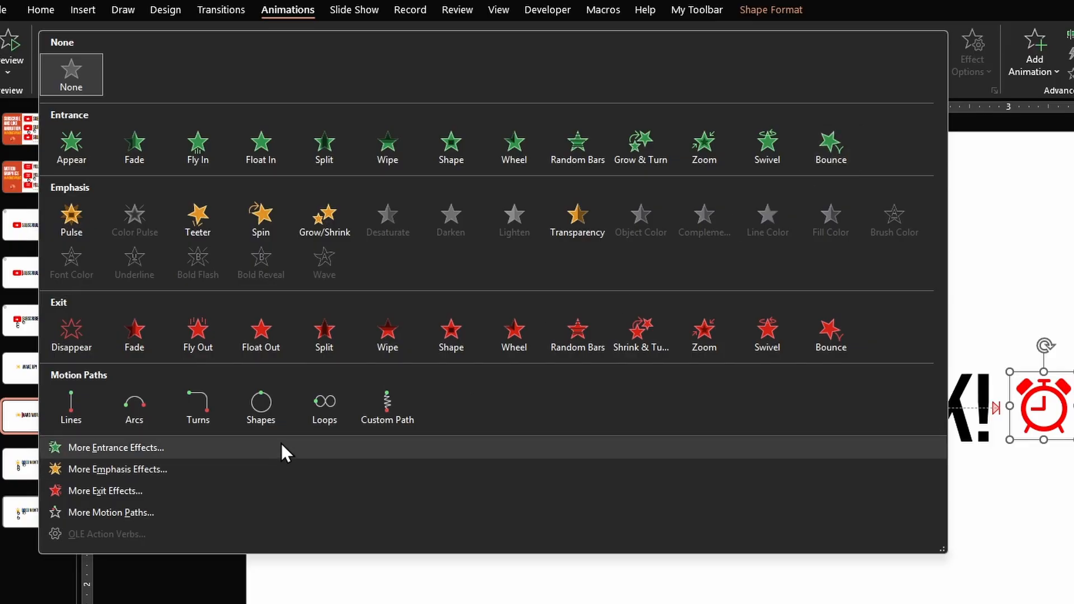
{"action": "left_click", "coordinate": [31, 522]}
{"action": "left_click", "coordinate": [653, 440]}
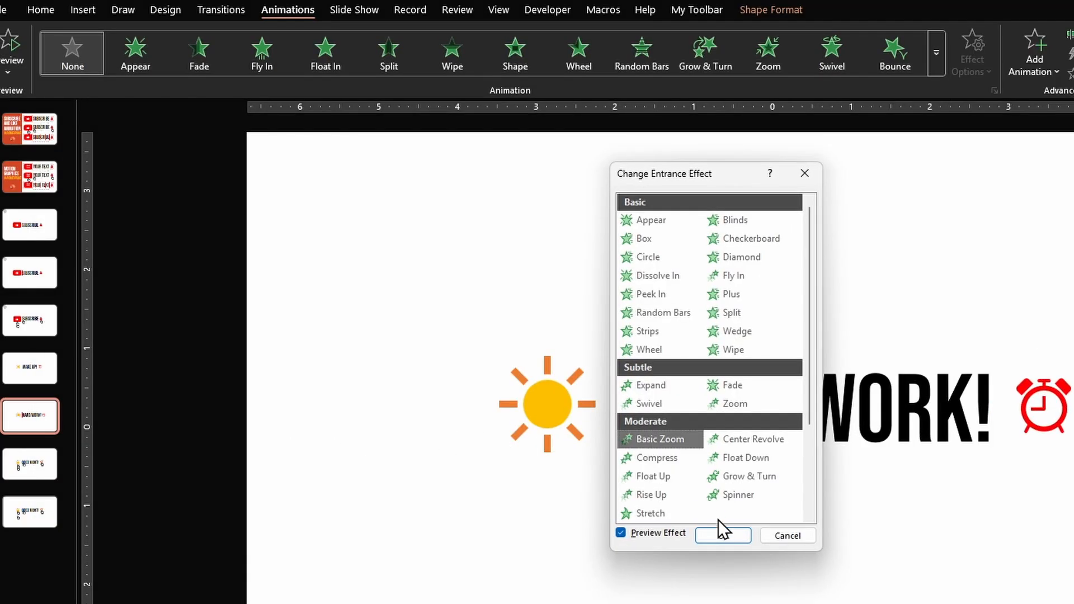
{"action": "left_click", "coordinate": [722, 536]}
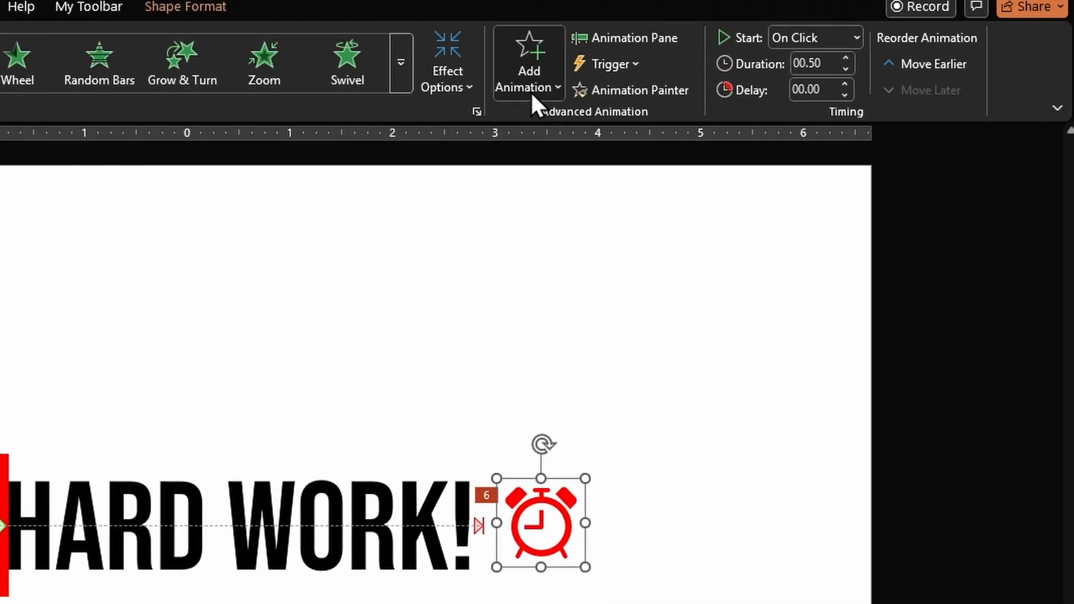
{"action": "left_click", "coordinate": [1034, 56]}
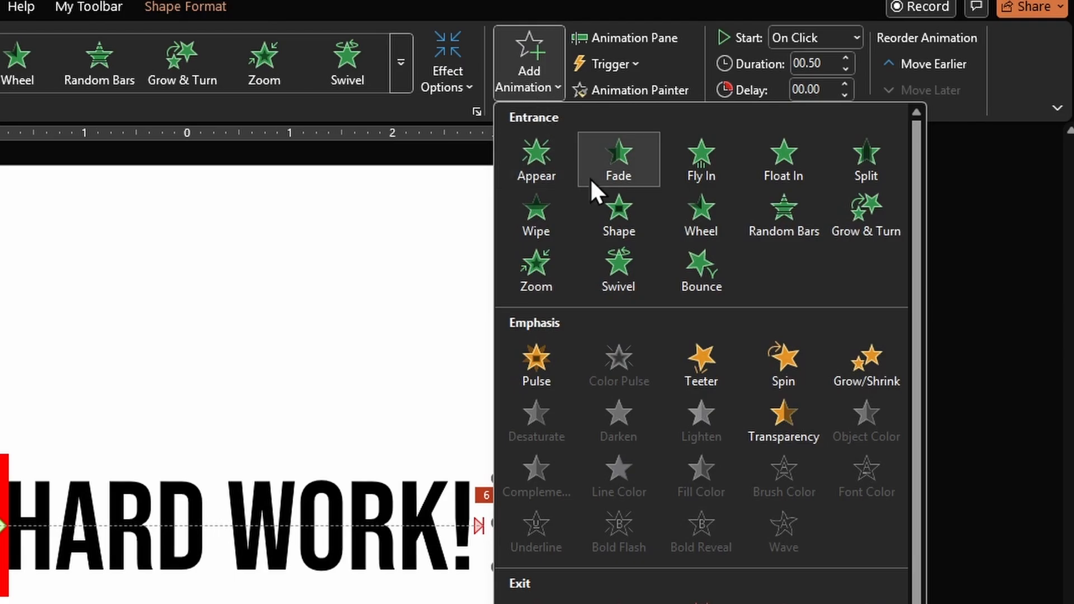
{"action": "left_click", "coordinate": [713, 363]}
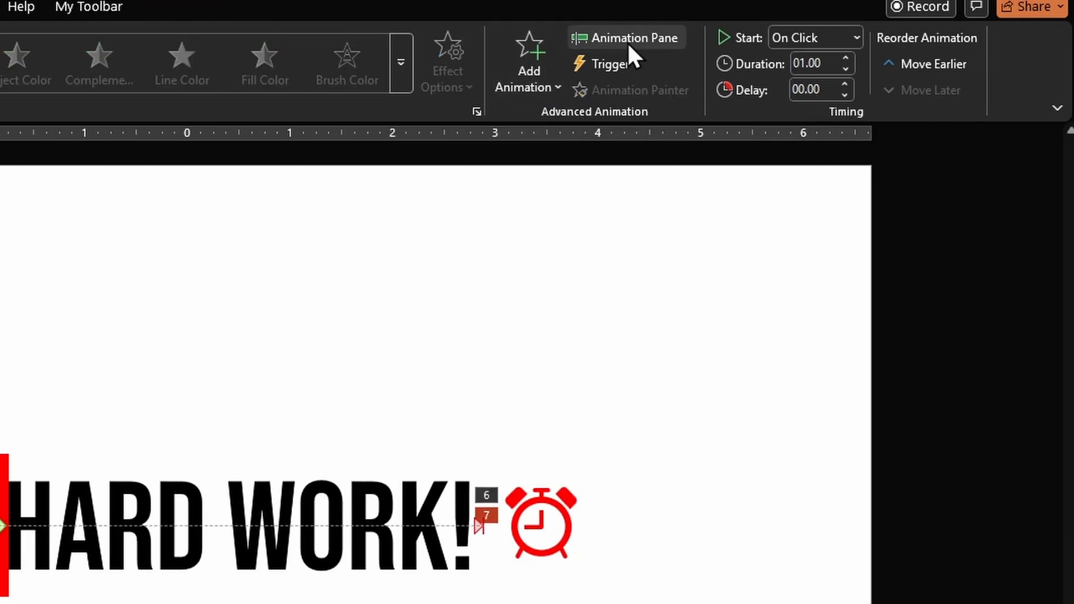
Set all of the slide's animations, from the Sun through the last Clock effect, to start With Previous.
{"action": "left_click", "coordinate": [629, 37]}
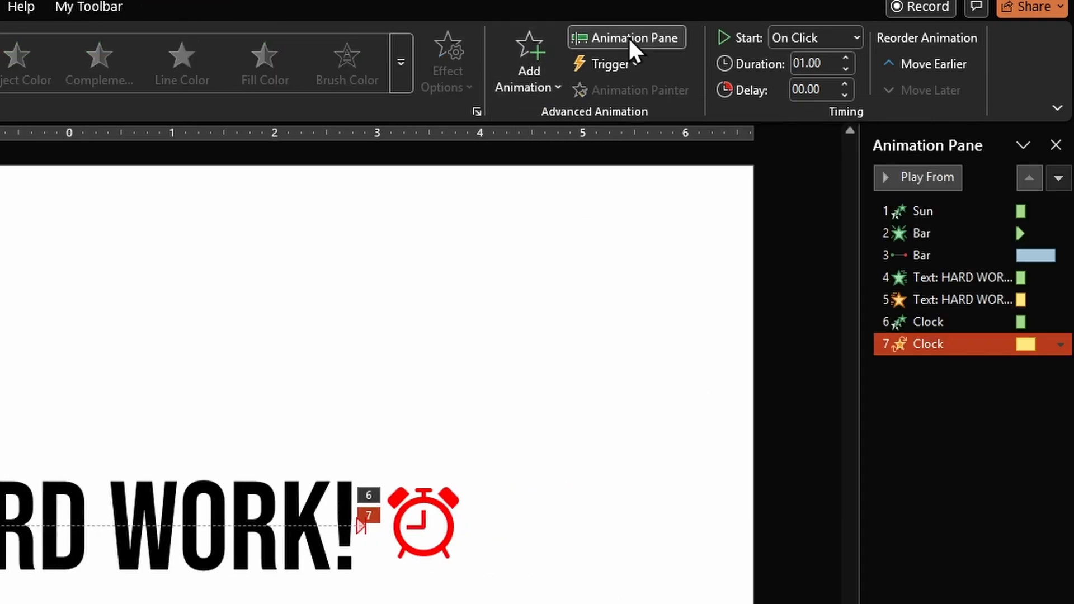
{"action": "left_click", "coordinate": [923, 212]}
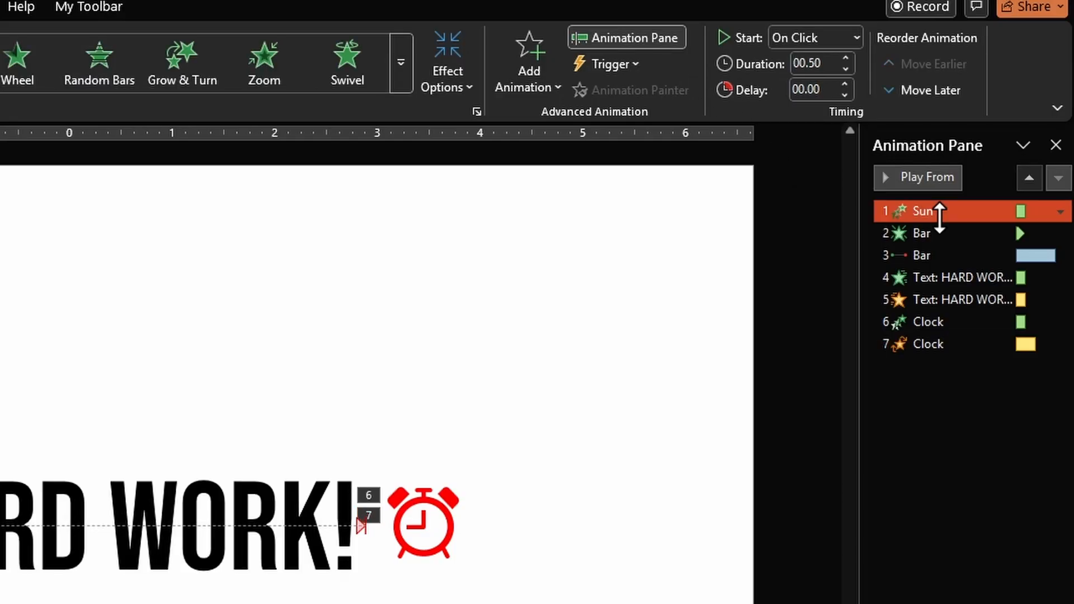
{"action": "left_click", "coordinate": [933, 343], "text": "shift"}
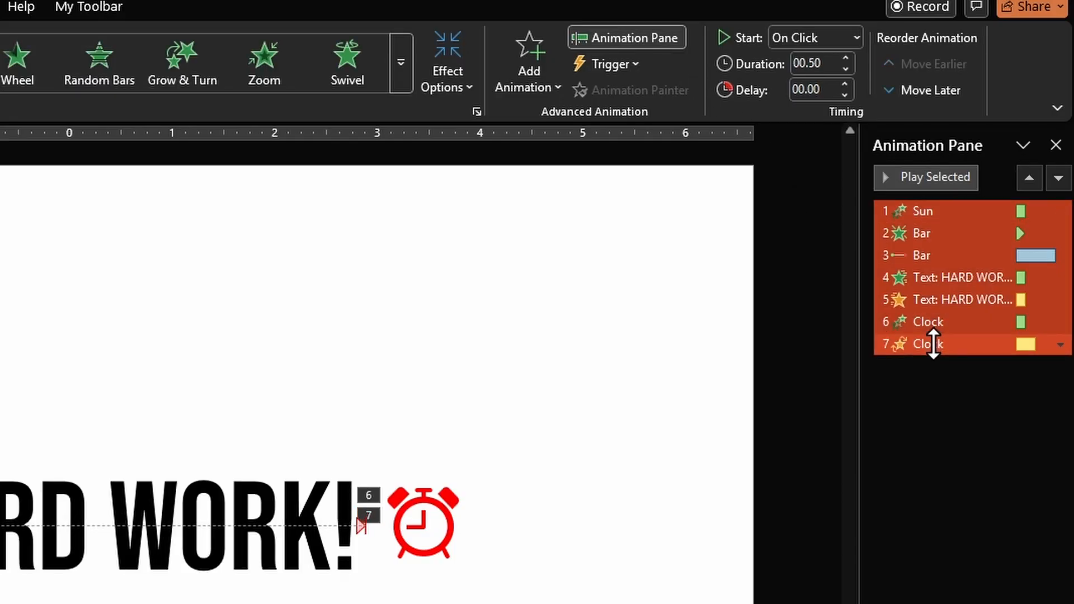
{"action": "left_click", "coordinate": [1059, 344]}
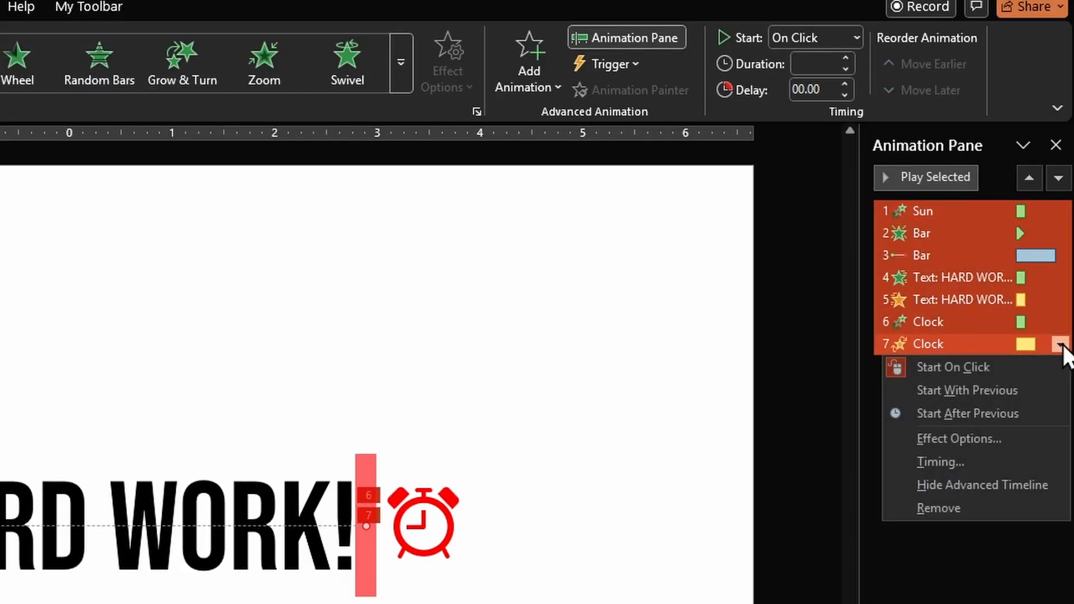
{"action": "left_click", "coordinate": [1009, 387]}
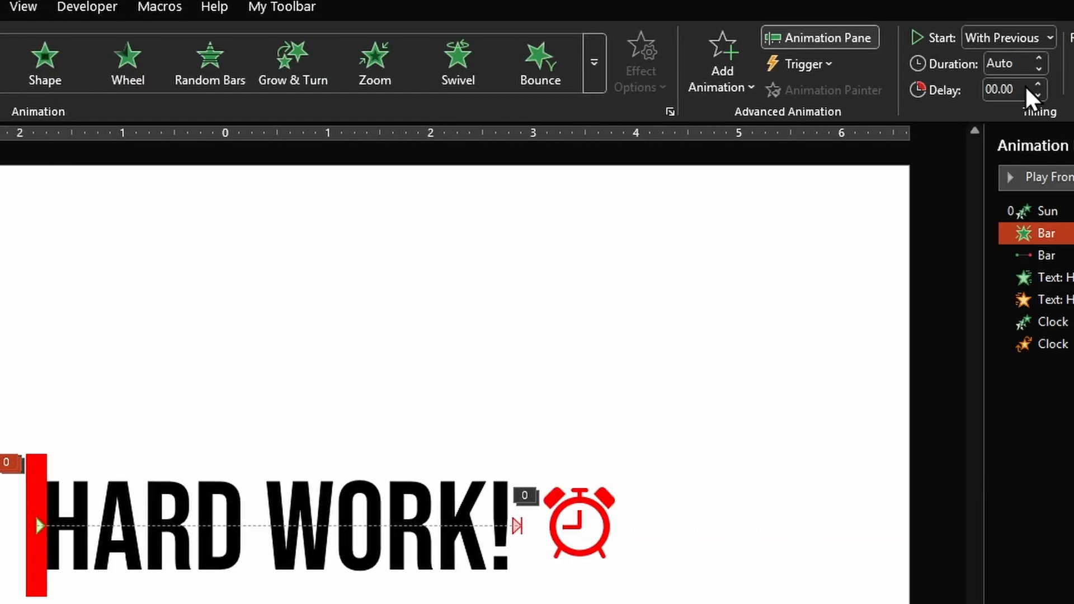
Set the delay of the Bar's entrance and motion path animations to 0.6 seconds each.
{"action": "left_click", "coordinate": [835, 87]}
{"action": "type", "text": "0."}
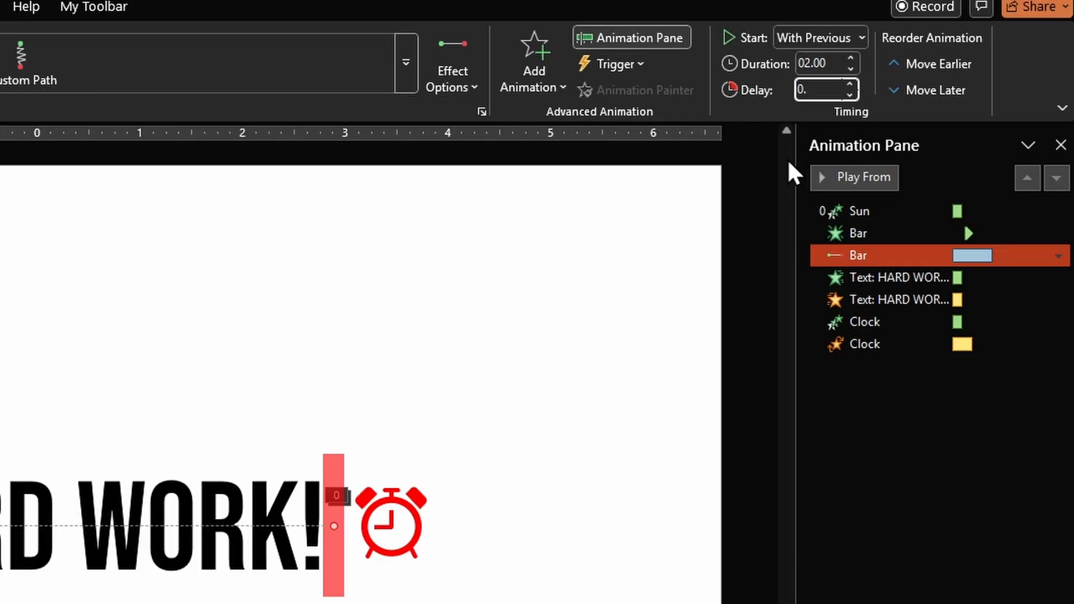
{"action": "type", "text": "6"}
{"action": "key", "text": "Tab"}
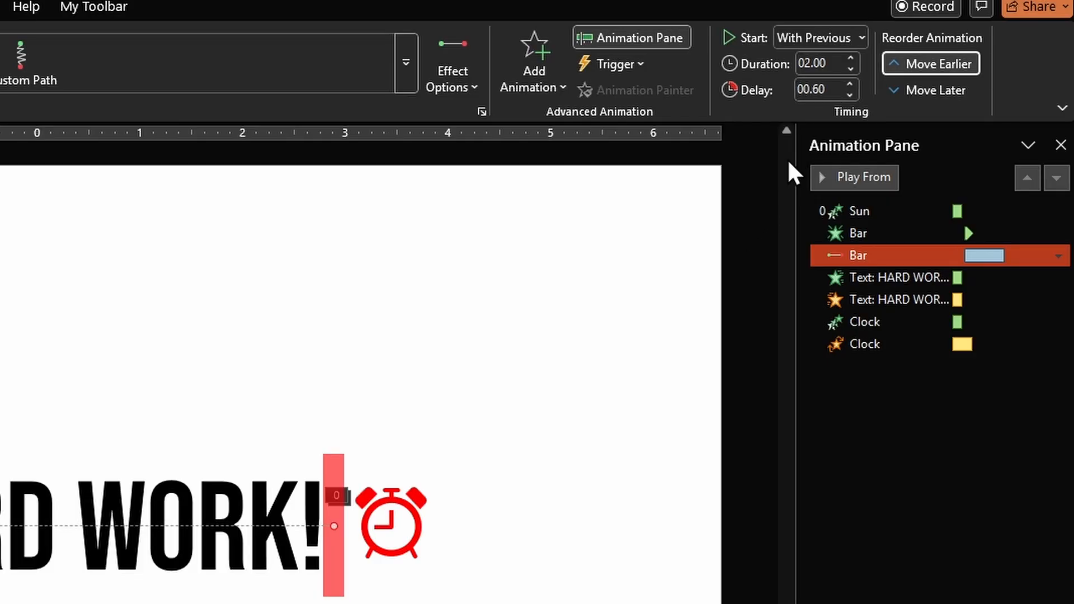
Set the HARD WORK! text's Wipe entrance duration to 2 seconds and give it a start delay.
{"action": "left_click", "coordinate": [909, 277]}
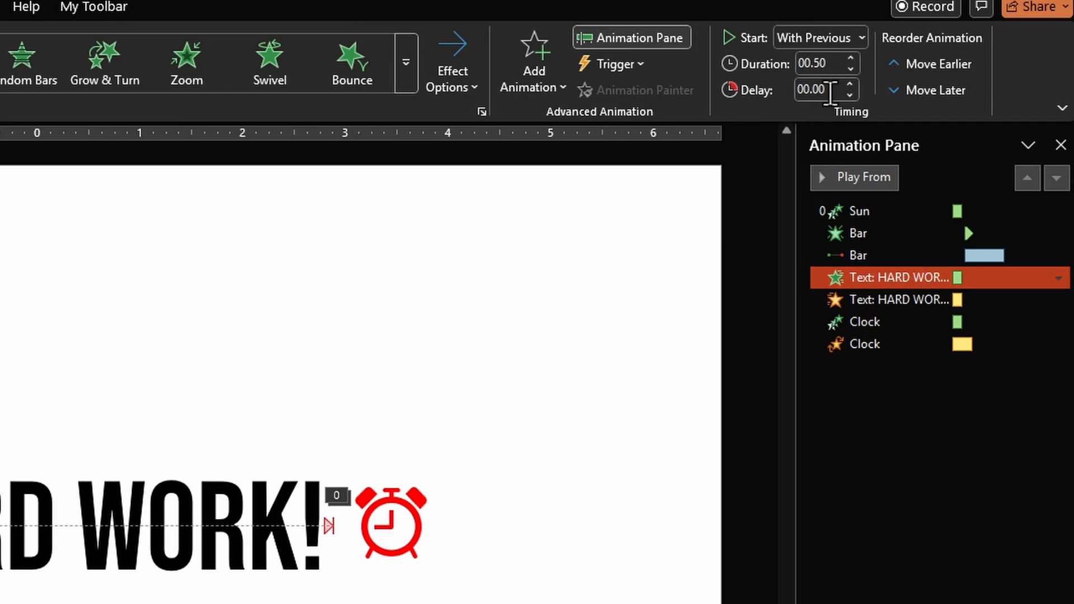
{"action": "left_click", "coordinate": [833, 59]}
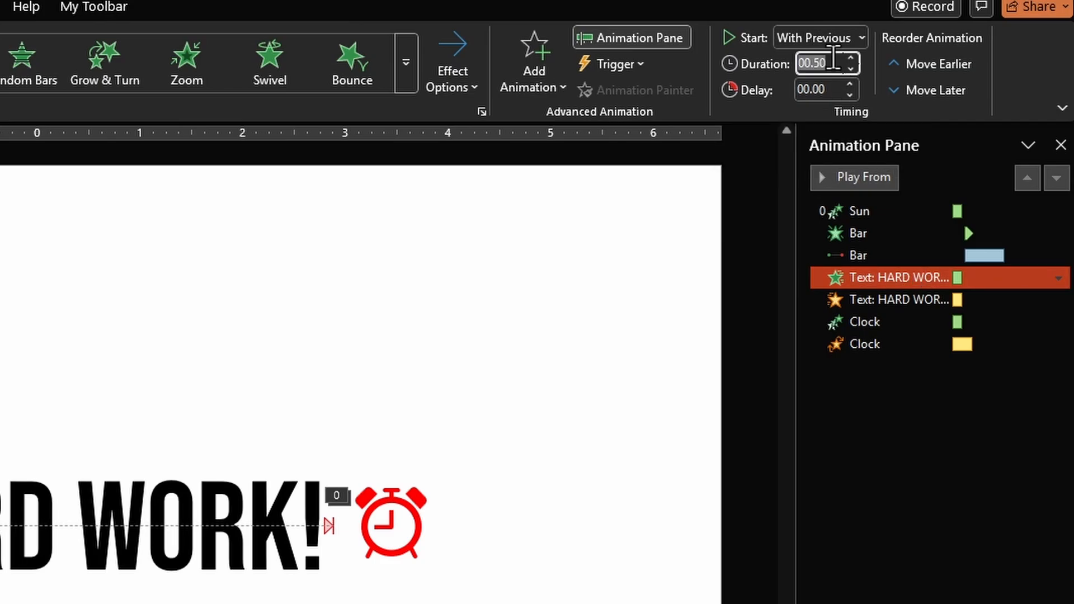
{"action": "type", "text": "2"}
{"action": "key", "text": "Tab"}
{"action": "type", "text": "0"}
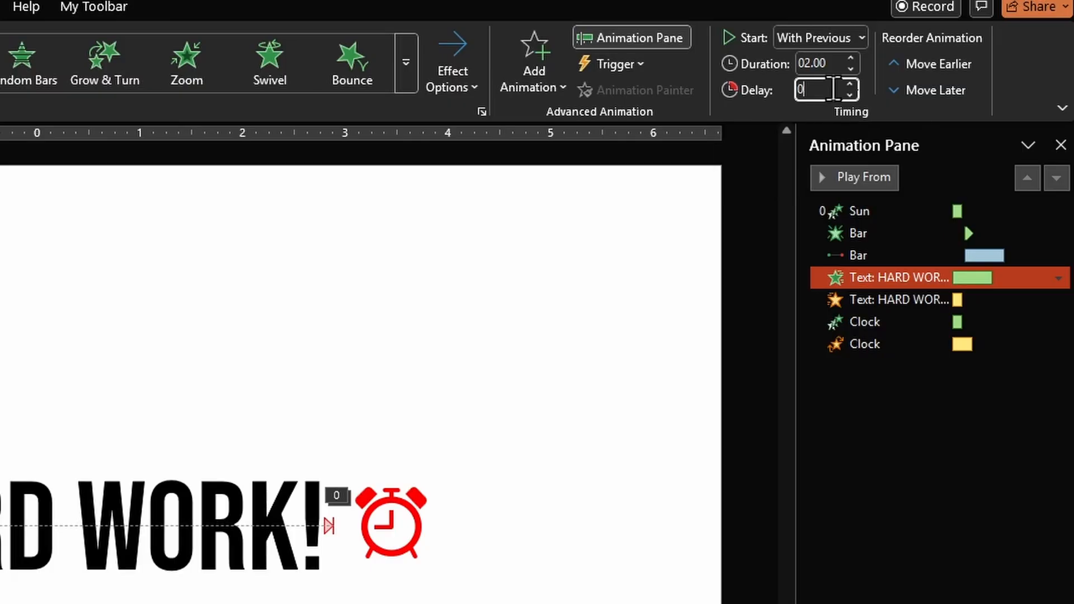
{"action": "type", "text": "."}
Set the delay of the HARD WORK! text's Pulse emphasis animation to 2.25 seconds.
{"action": "left_click", "coordinate": [923, 292]}
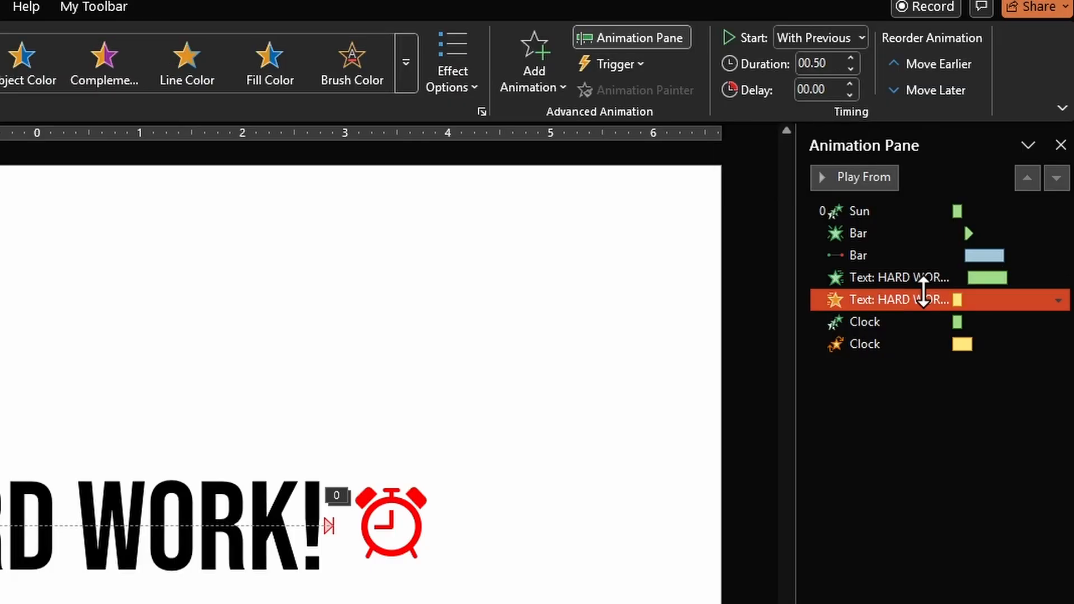
{"action": "left_click", "coordinate": [834, 89]}
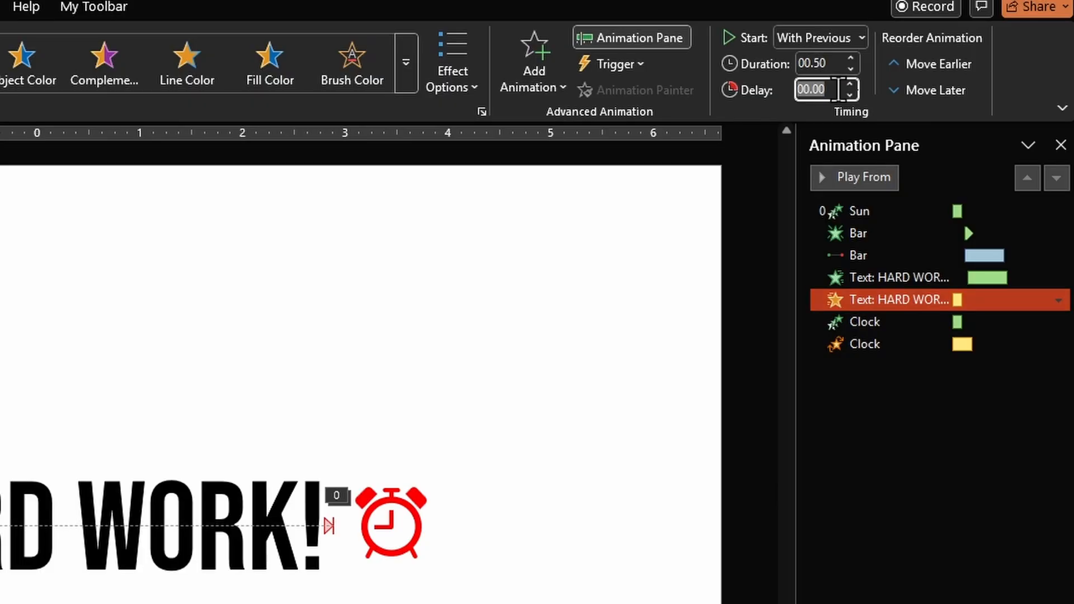
{"action": "type", "text": "2.25"}
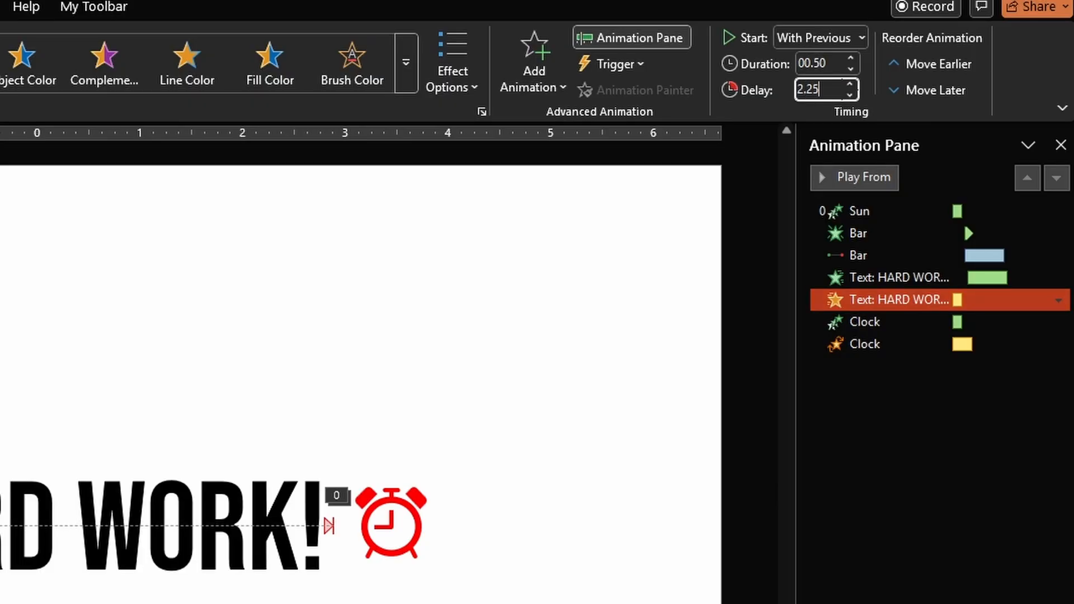
{"action": "key", "text": "Tab"}
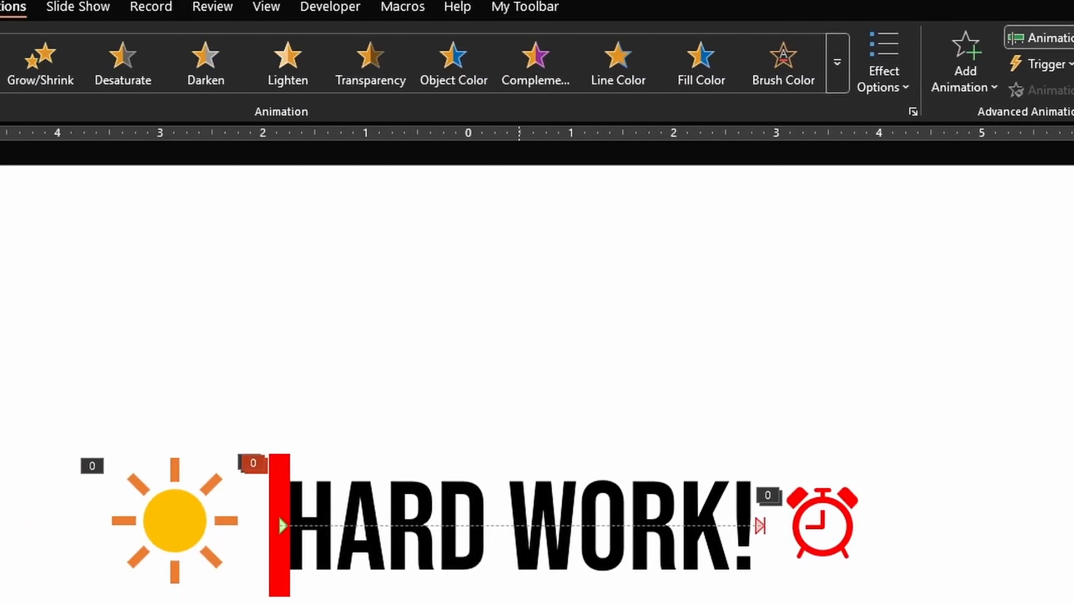
Add a Disappear exit animation to the red bar beside the HARD WORK! text.
{"action": "left_click", "coordinate": [277, 576]}
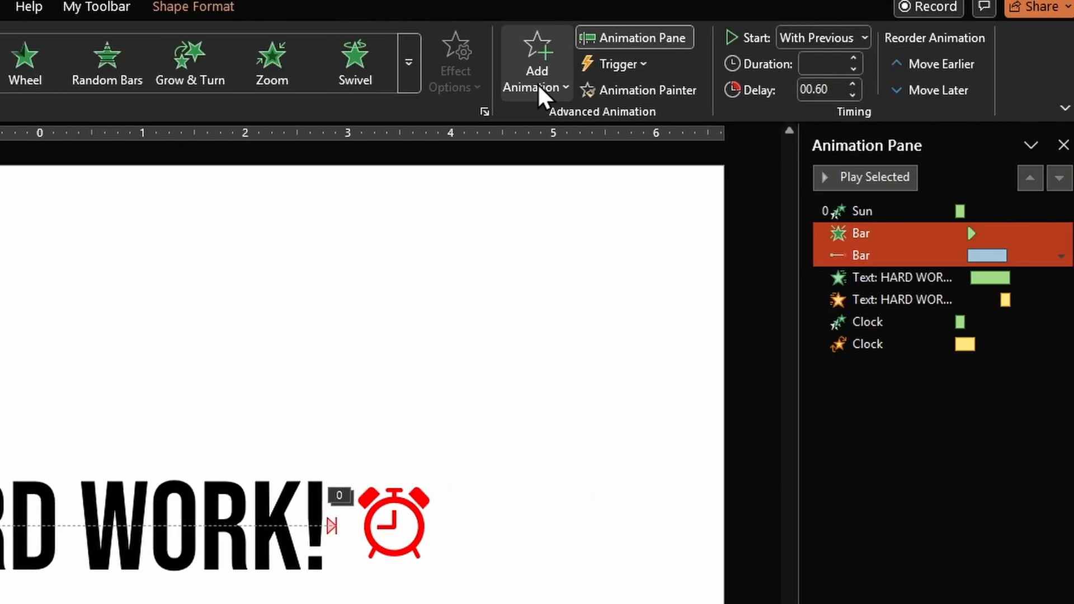
{"action": "left_click", "coordinate": [538, 83]}
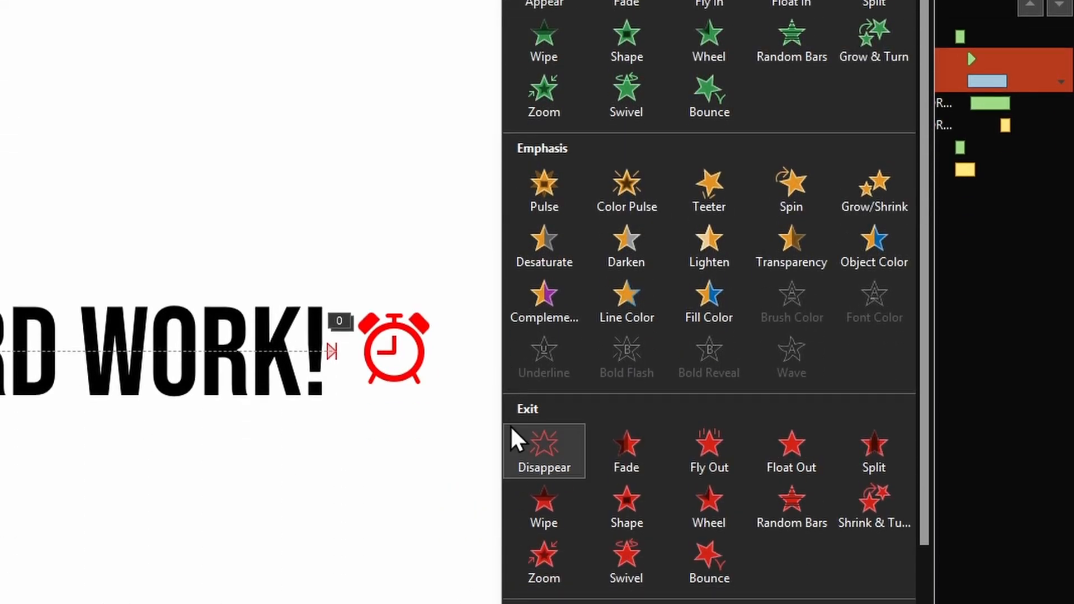
{"action": "left_click", "coordinate": [543, 445]}
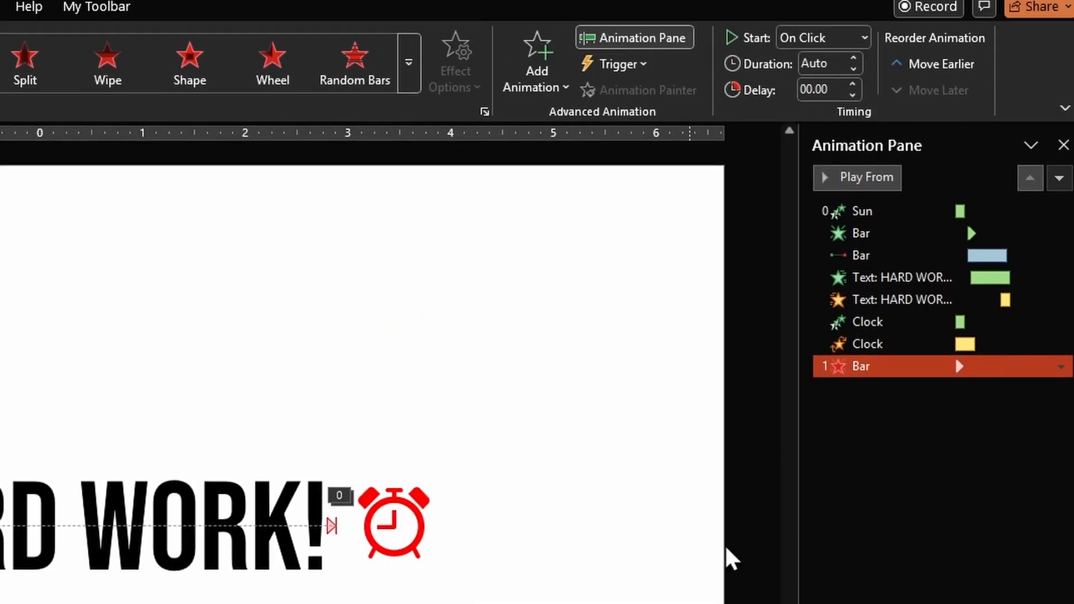
Move the Bar's exit animation ahead of the Clock animations and start it With Previous with a 2.25-second delay.
{"action": "right_click", "coordinate": [1040, 366]}
{"action": "left_click", "coordinate": [1040, 366]}
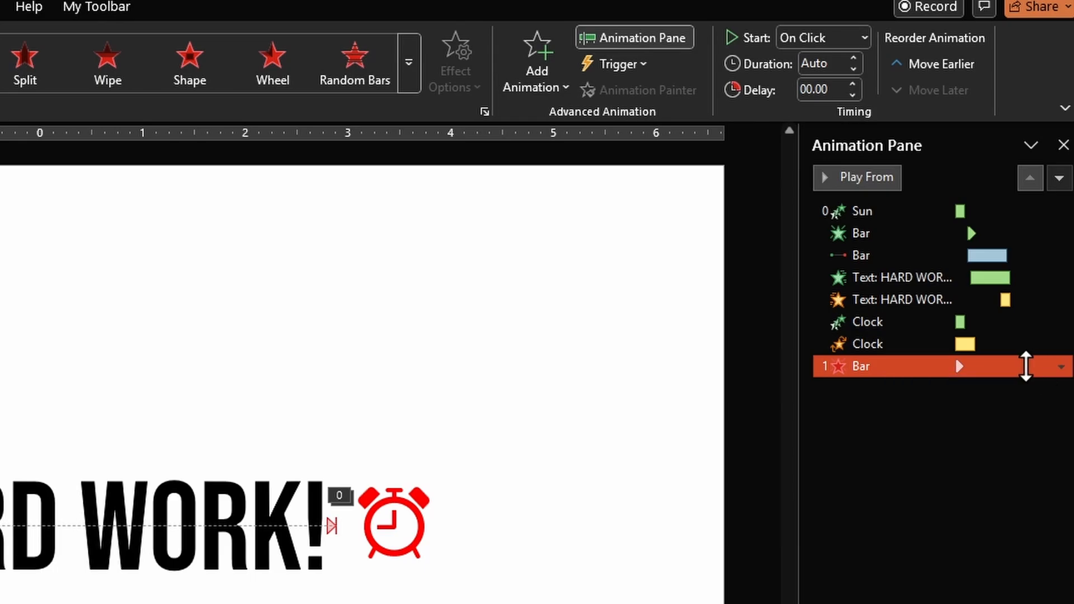
{"action": "left_click_drag", "start_coordinate": [1026, 366], "coordinate": [1024, 330]}
{"action": "left_click_drag", "start_coordinate": [1020, 311], "coordinate": [1020, 313]}
{"action": "left_click", "coordinate": [1061, 321]}
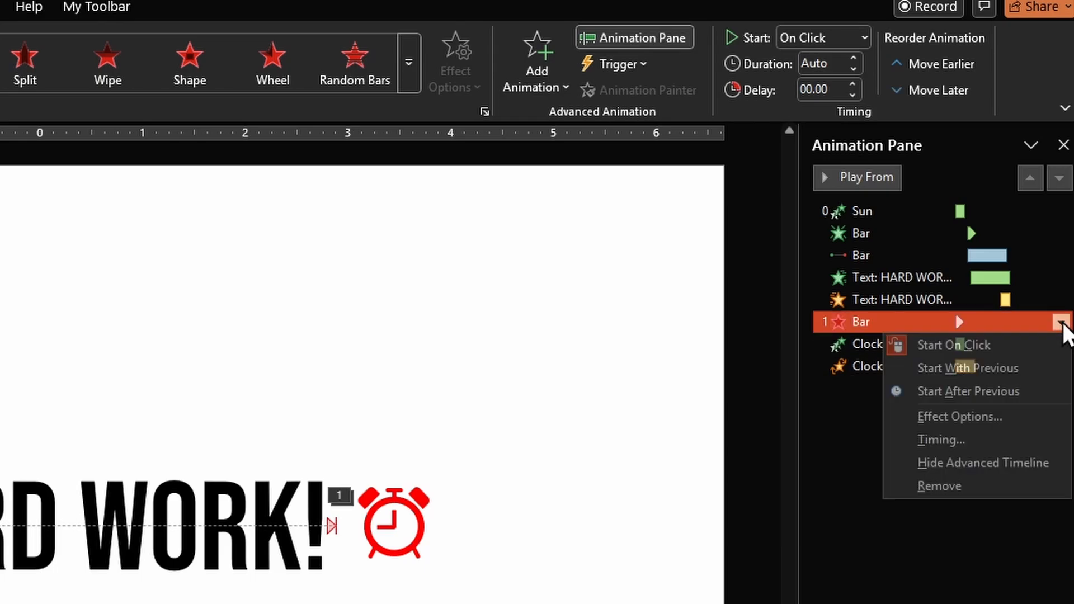
{"action": "left_click", "coordinate": [1009, 368]}
Start the Bar's exit animation With Previous and set the delay of the Clock's entrance animation to 2.5 seconds.
{"action": "left_click", "coordinate": [923, 367]}
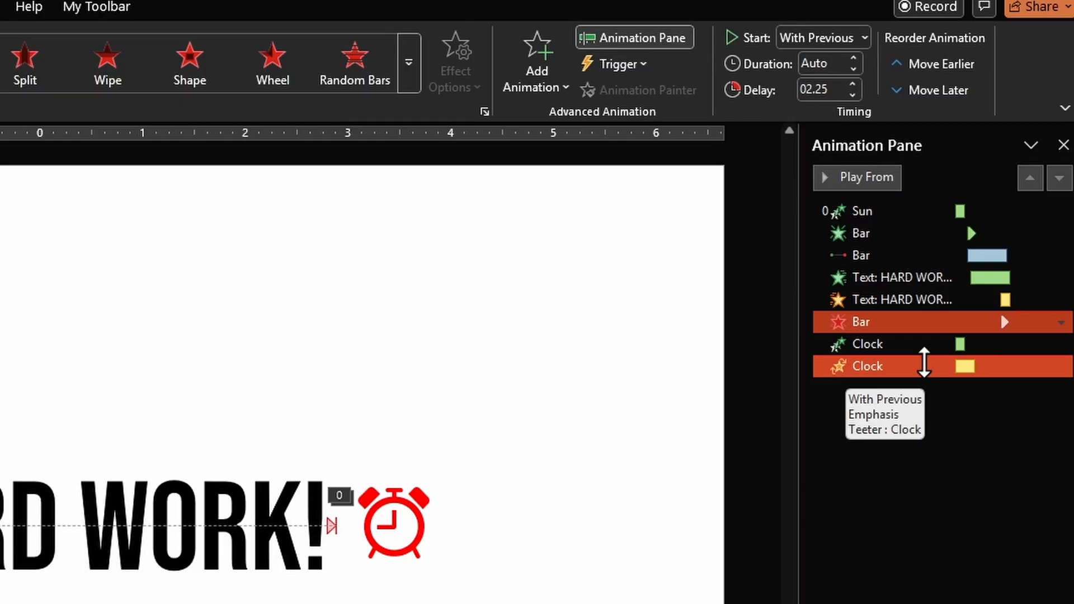
{"action": "left_click", "coordinate": [922, 343]}
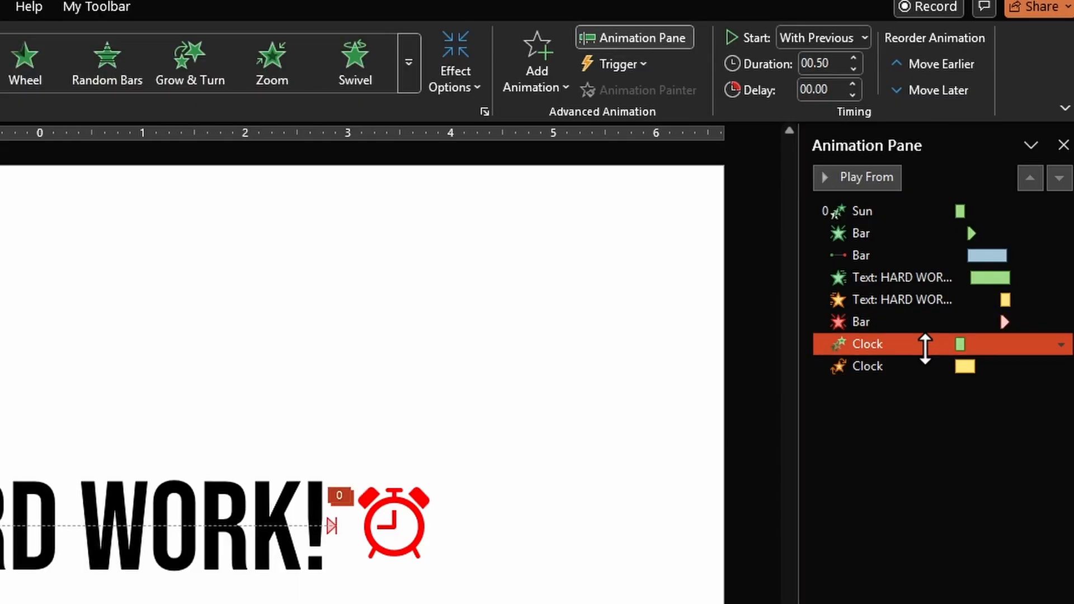
{"action": "left_click", "coordinate": [832, 85]}
{"action": "type", "text": "2.5"}
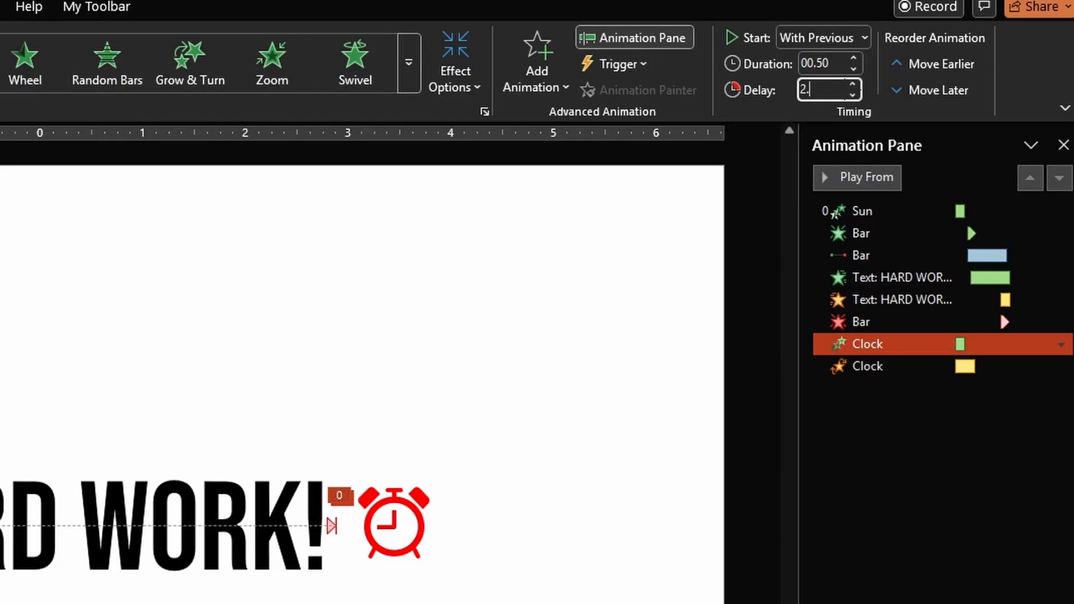
{"action": "key", "text": "Return"}
Set the delay of the Clock's Teeter emphasis animation to 2.75 seconds.
{"action": "left_click", "coordinate": [917, 368]}
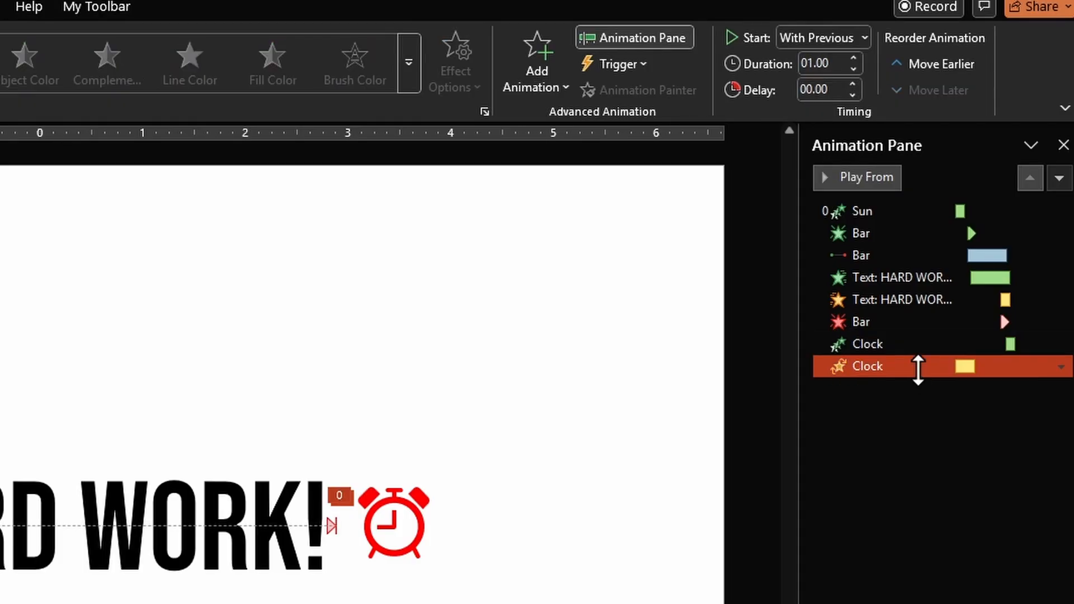
{"action": "left_click", "coordinate": [833, 90]}
{"action": "type", "text": "2.75"}
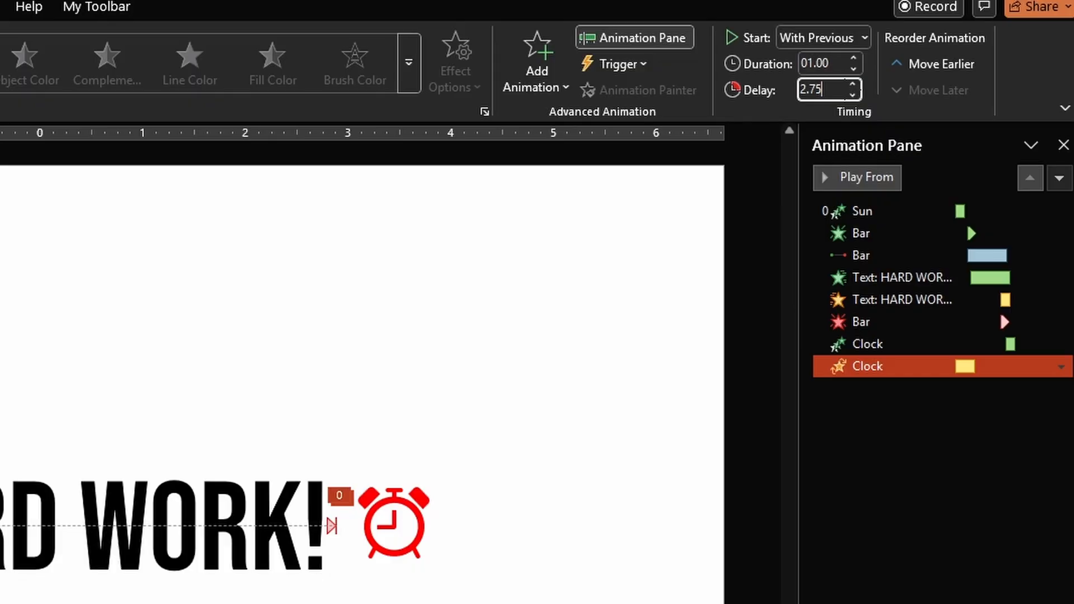
{"action": "key", "text": "Return"}
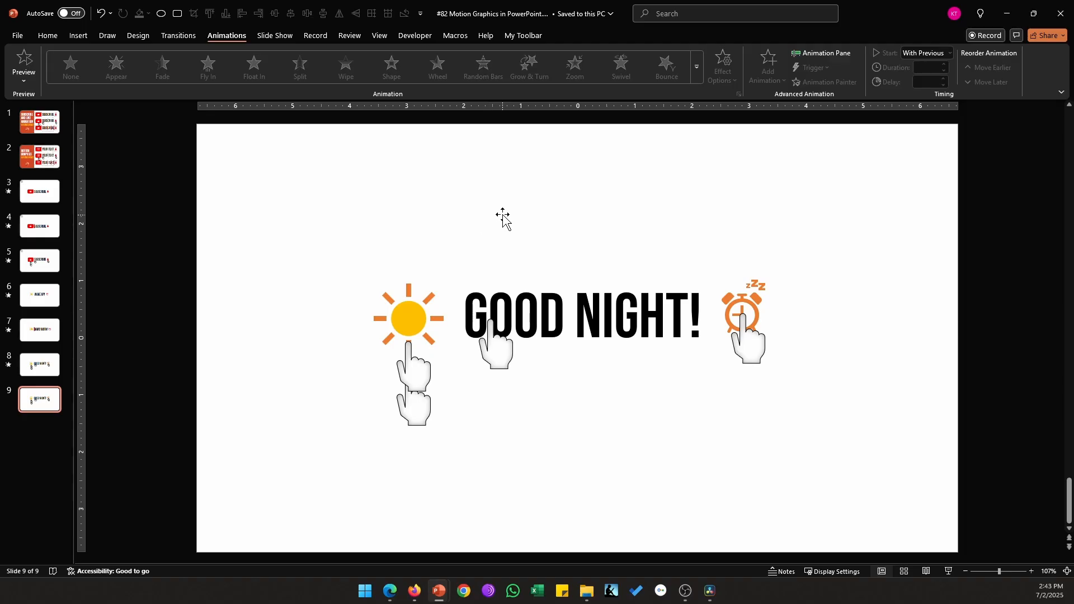
{"action": "left_click_drag", "start_coordinate": [504, 218], "coordinate": [402, 208]}
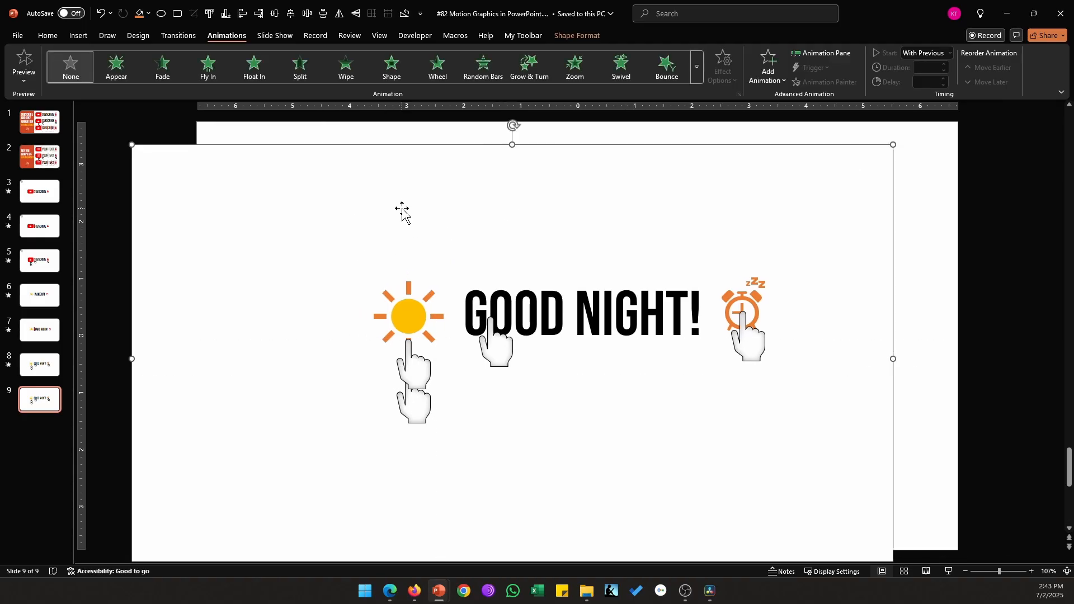
{"action": "key", "text": "ctrl+z"}
{"action": "key", "text": "ctrl+z"}
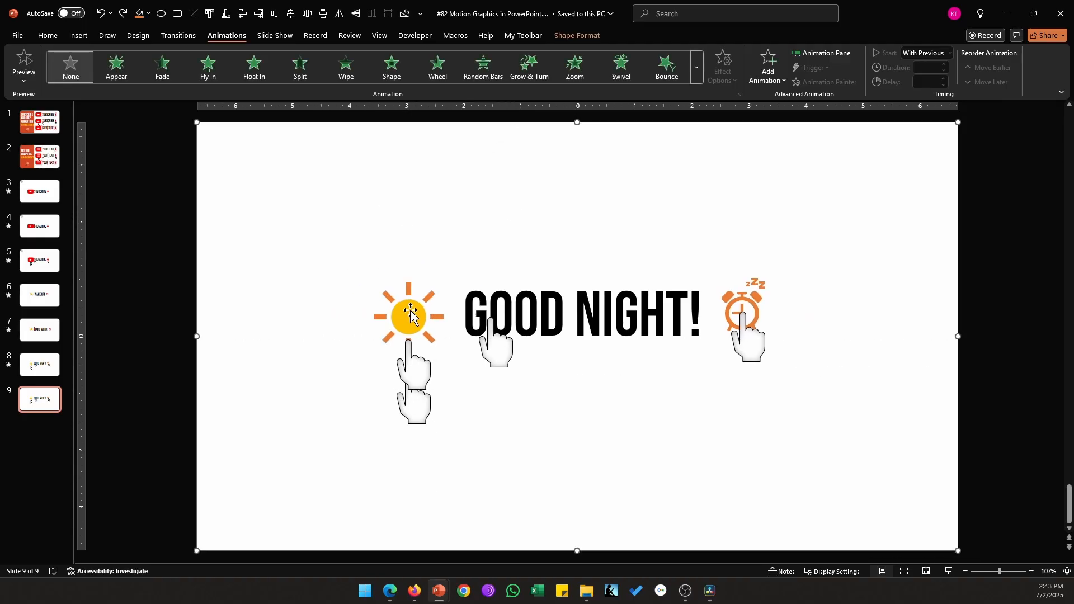
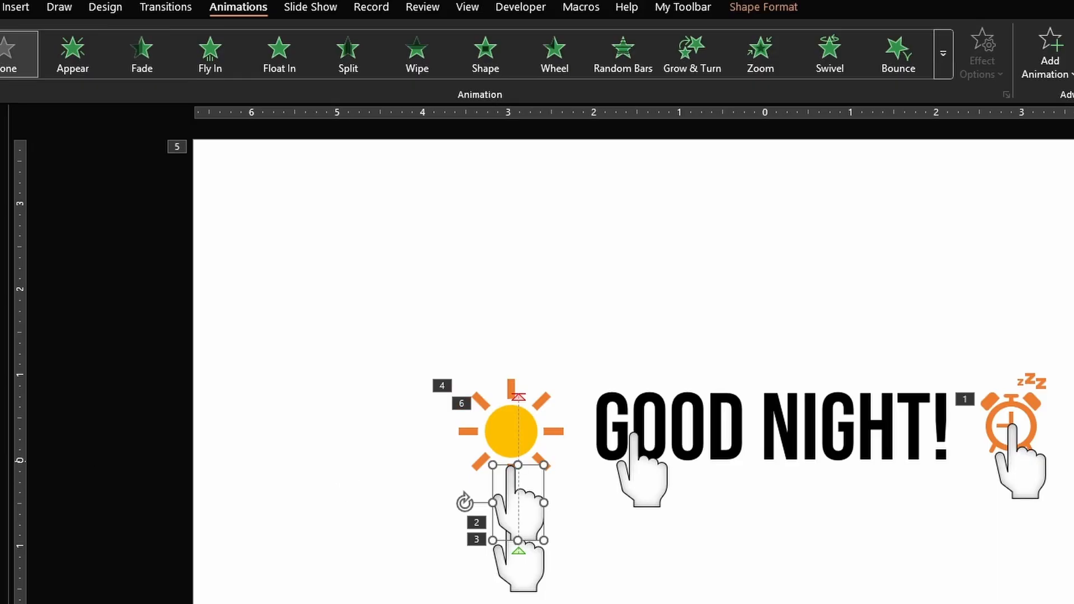
Give the upper hand below the sun an Appear entrance and add a Lines motion path with its direction set to Right.
{"action": "left_click", "coordinate": [65, 60]}
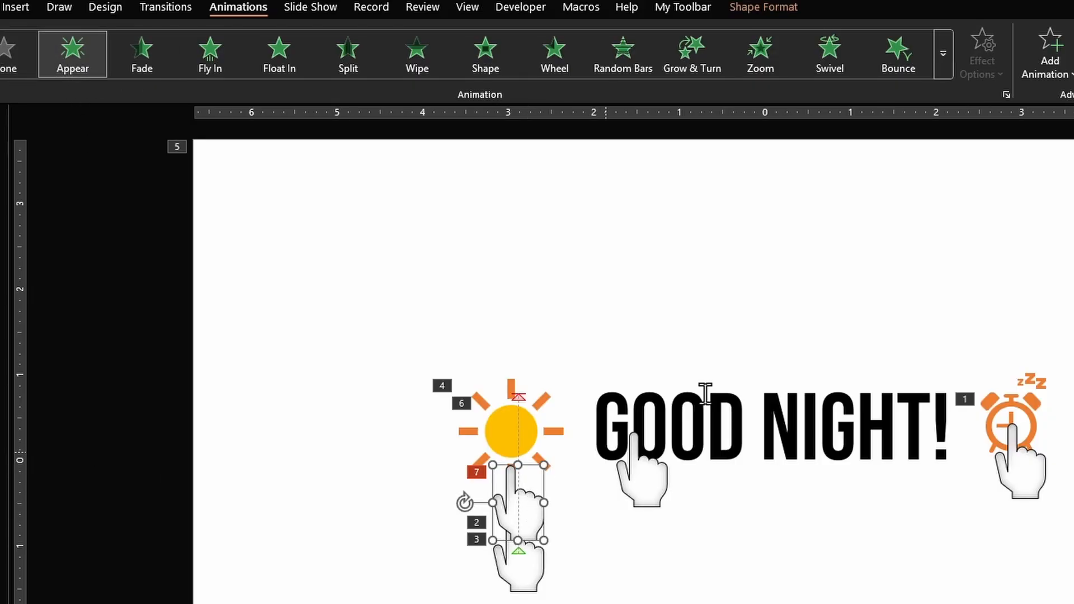
{"action": "left_click", "coordinate": [1041, 64]}
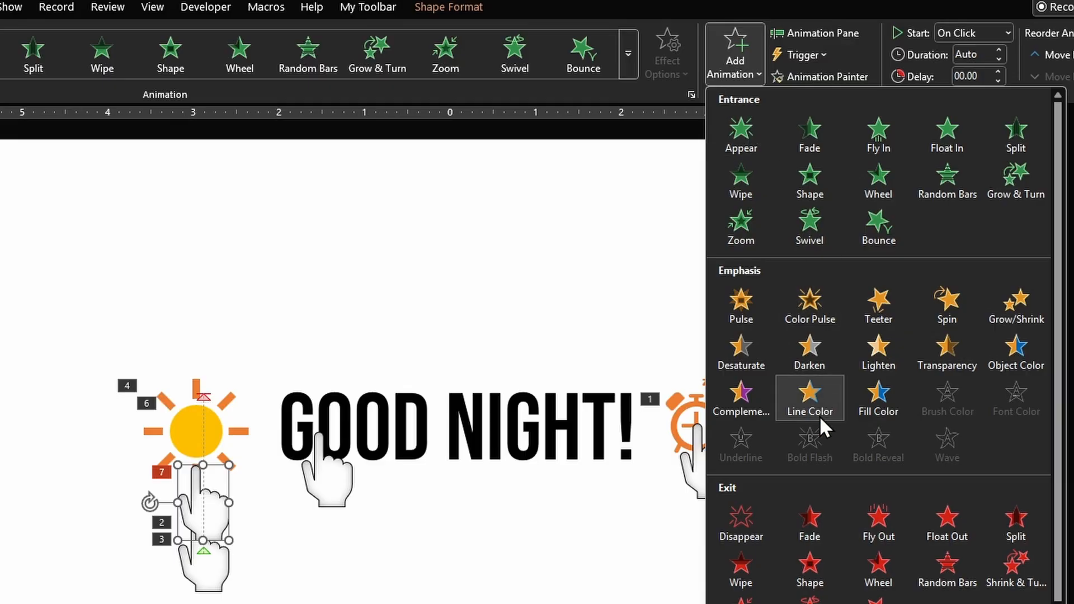
{"action": "scroll", "coordinate": [802, 518], "scroll_direction": "down", "scroll_amount": 3}
{"action": "left_click", "coordinate": [749, 470]}
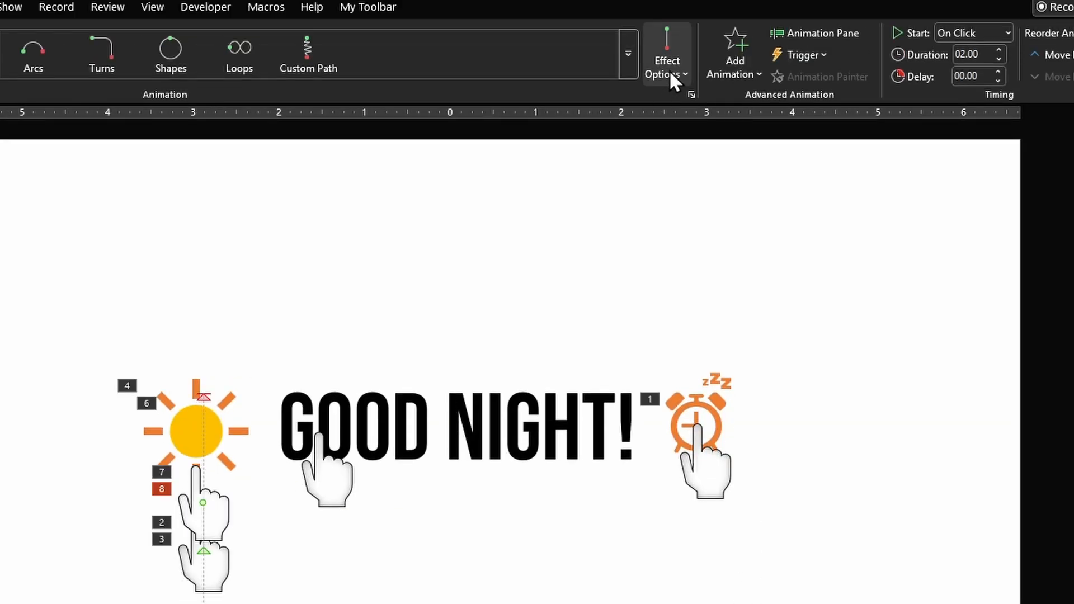
{"action": "left_click", "coordinate": [669, 69]}
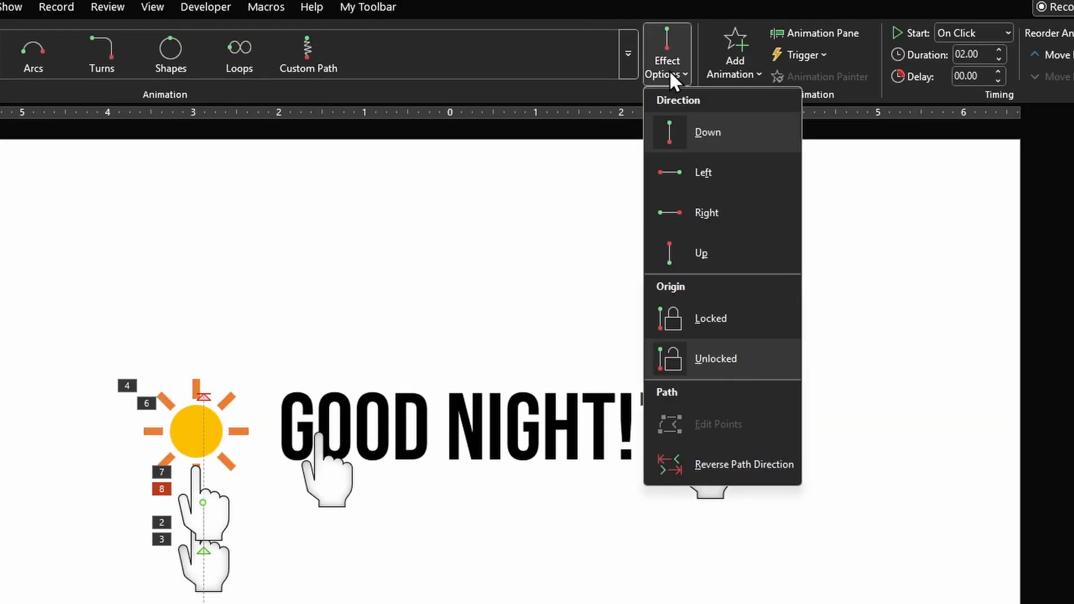
{"action": "left_click", "coordinate": [707, 207]}
Add a Disappear exit animation to the upper hand below the sun.
{"action": "left_click", "coordinate": [218, 511]}
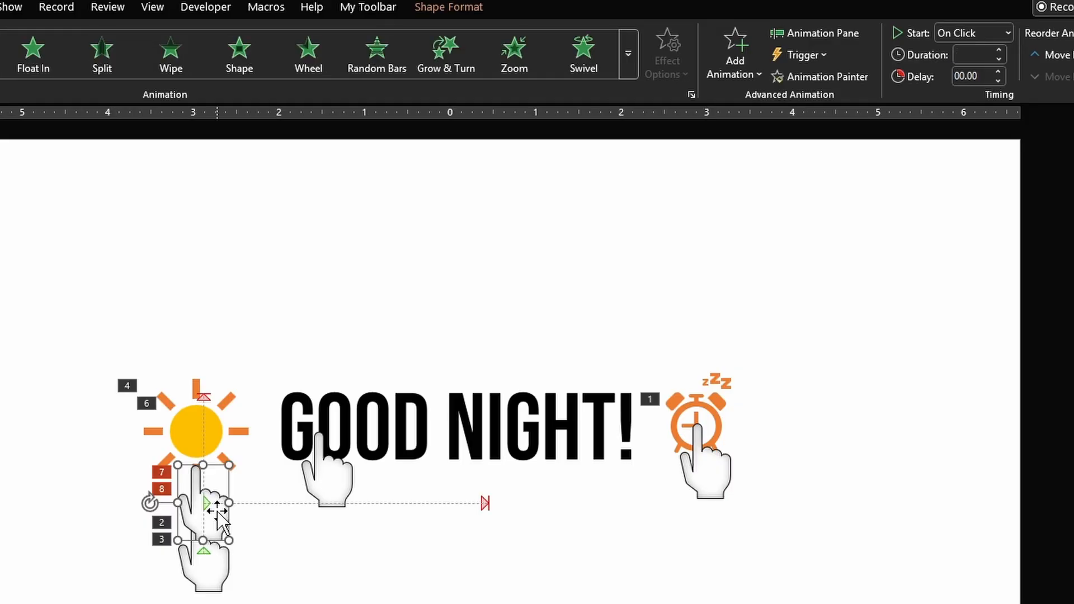
{"action": "left_click", "coordinate": [743, 74]}
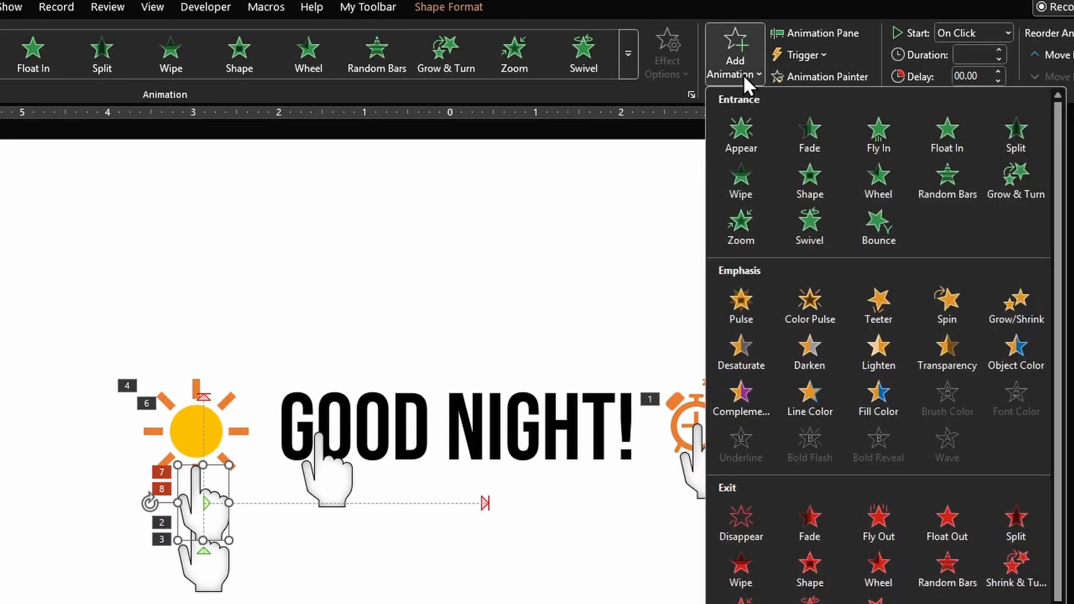
{"action": "left_click", "coordinate": [756, 526]}
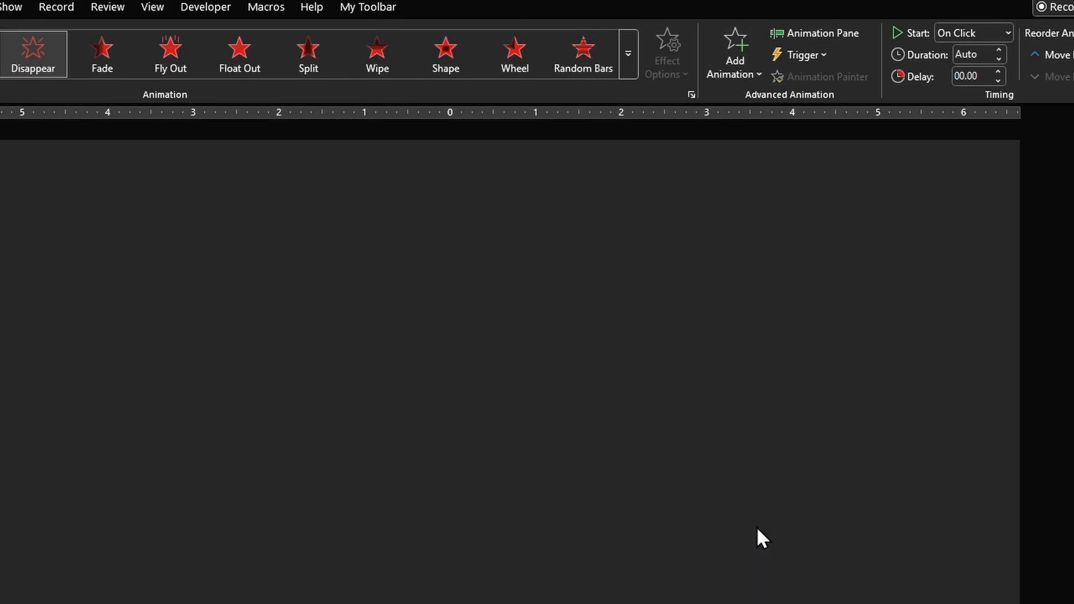
Give the hand over the GOOD NIGHT! text an Appear entrance and add an Arcs motion path to it.
{"action": "left_click", "coordinate": [336, 478]}
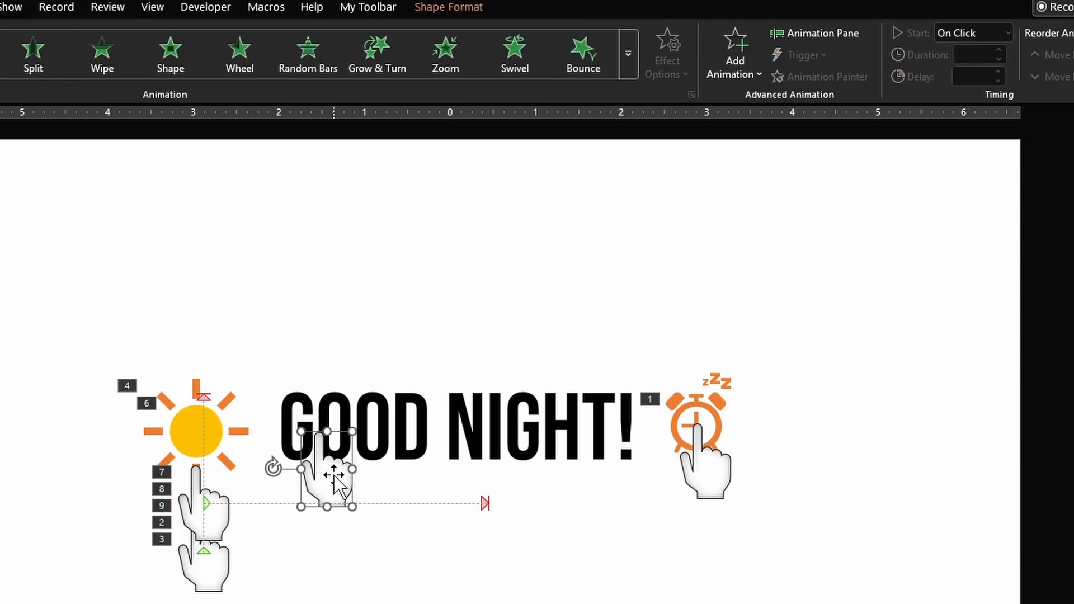
{"action": "left_click", "coordinate": [48, 59]}
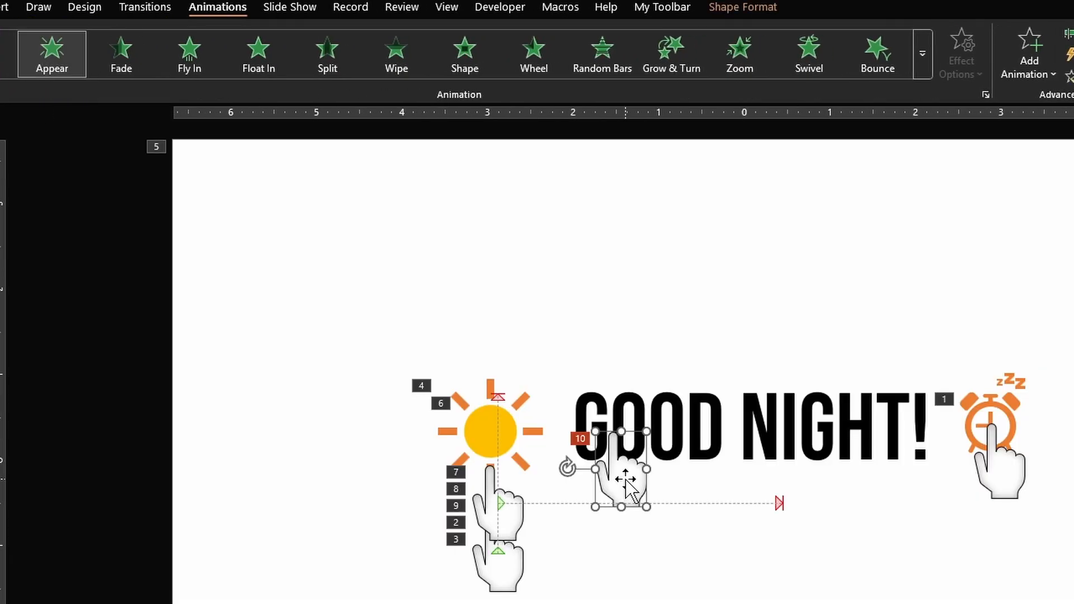
{"action": "left_click", "coordinate": [1014, 69]}
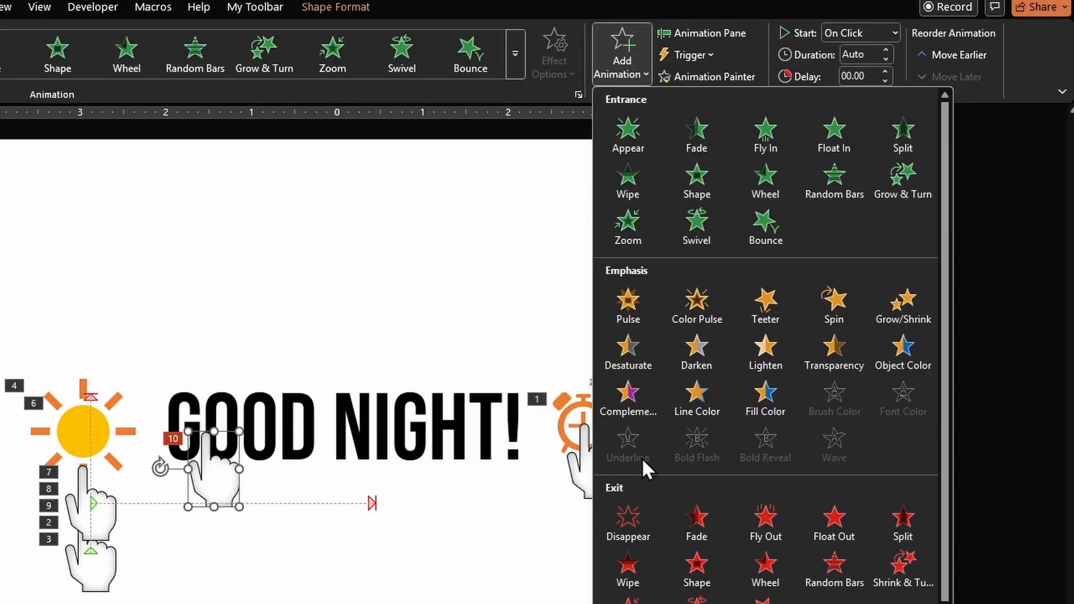
{"action": "scroll", "coordinate": [646, 468], "scroll_direction": "down", "scroll_amount": 2}
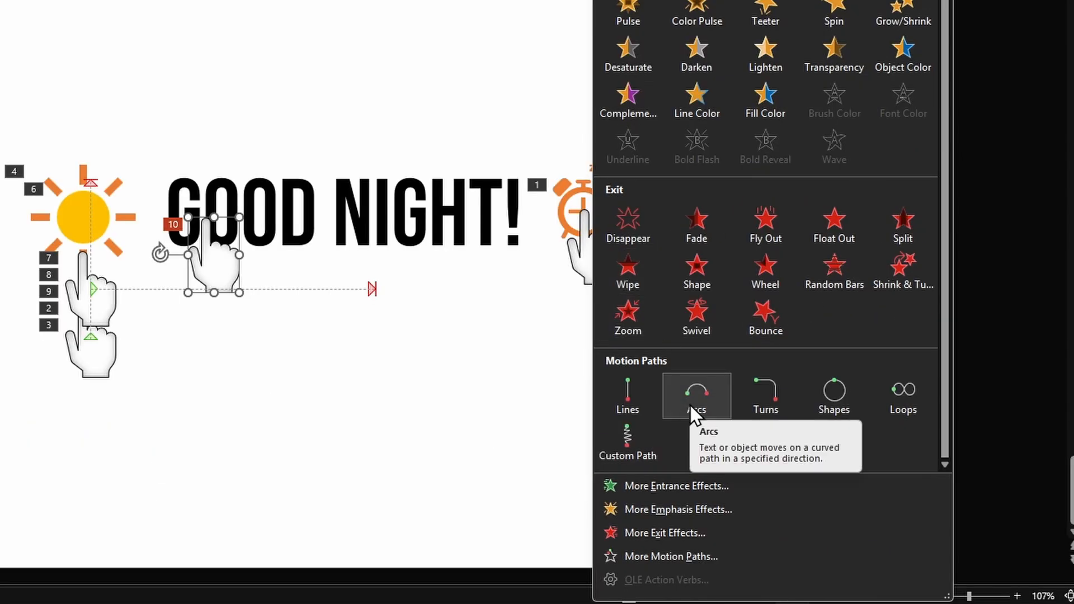
{"action": "left_click", "coordinate": [690, 403]}
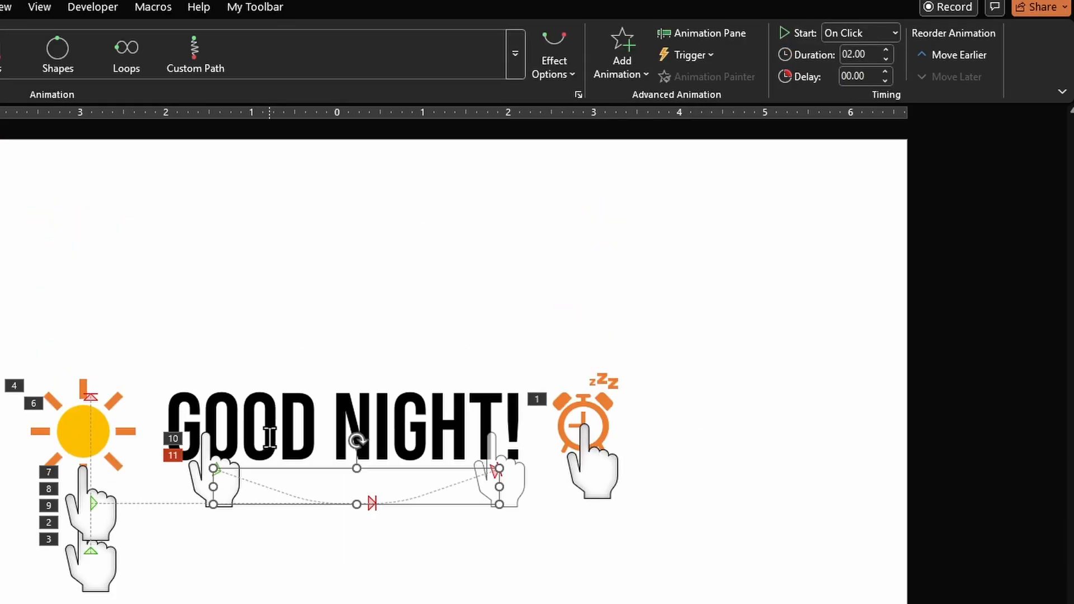
Apply a Transparency emphasis animation to the GOOD NIGHT! text box.
{"action": "left_click", "coordinate": [269, 436]}
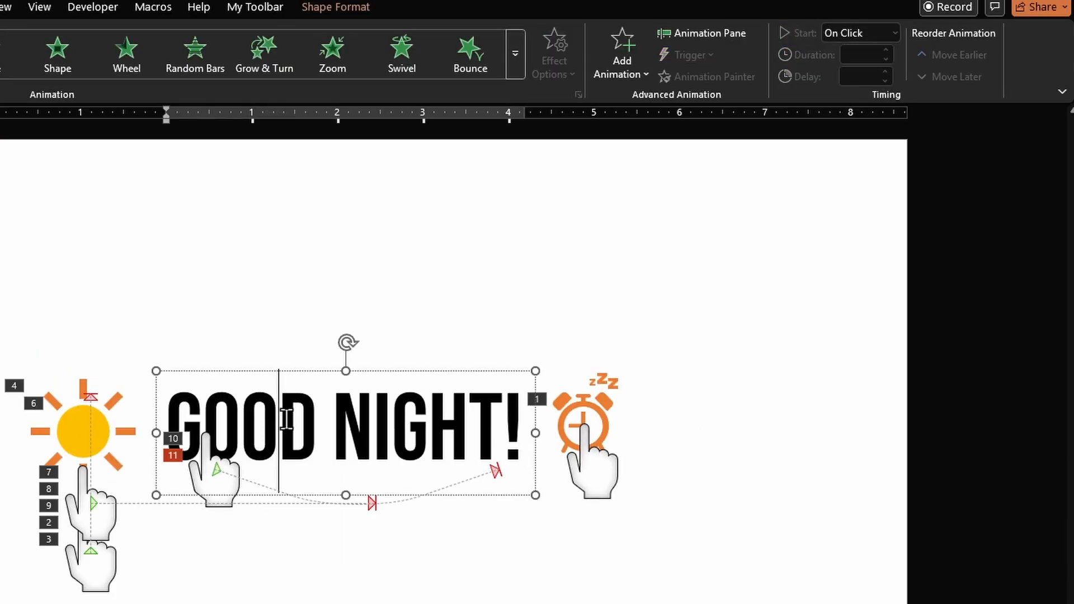
{"action": "left_click", "coordinate": [290, 375]}
{"action": "left_click", "coordinate": [515, 53]}
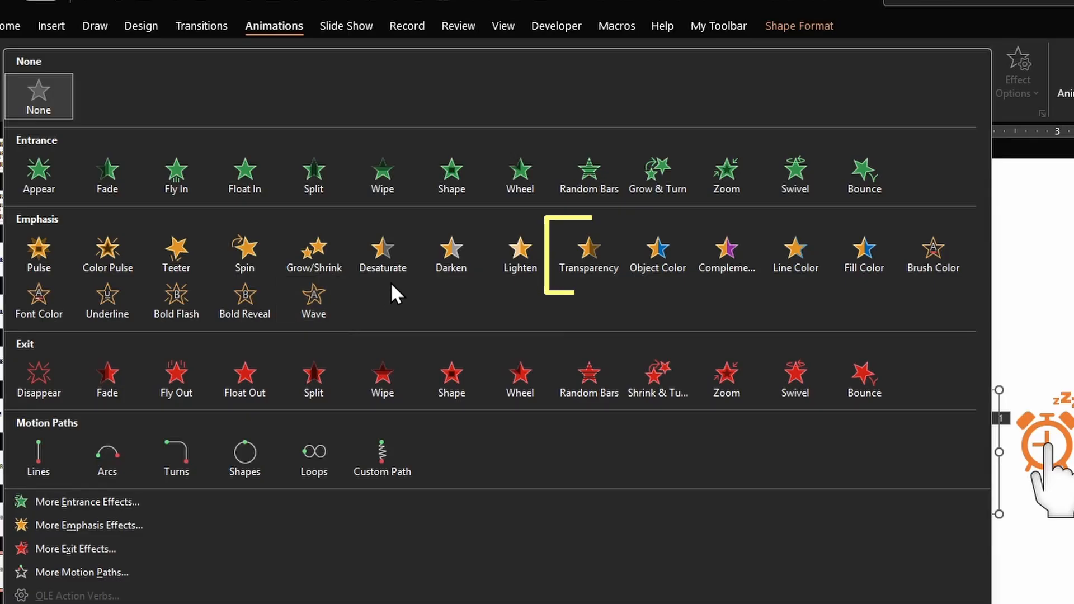
{"action": "left_click", "coordinate": [599, 257]}
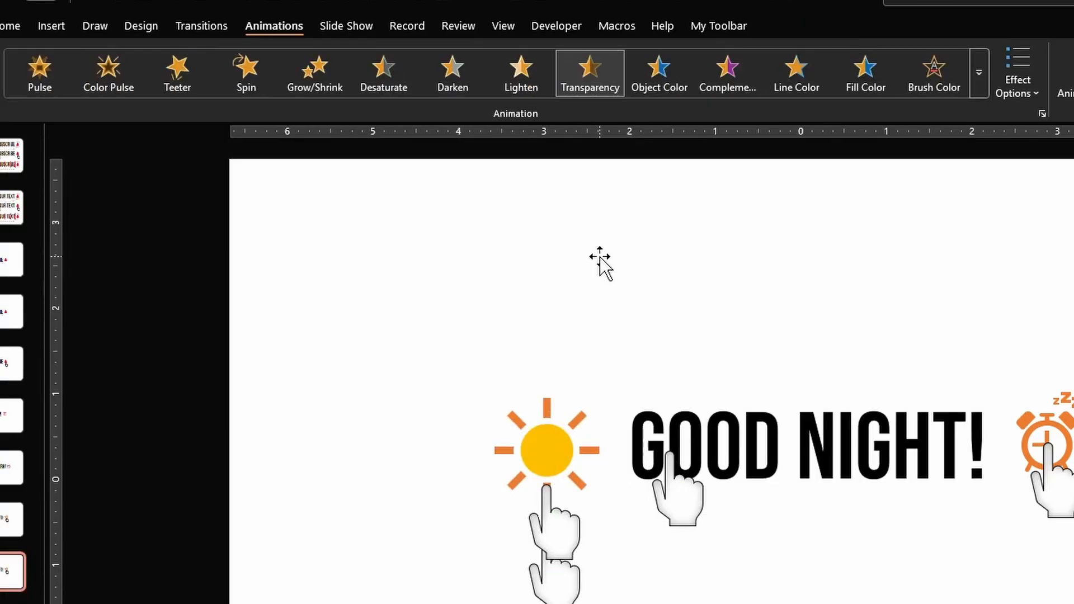
Add a Disappear exit animation to the hand over the GOOD NIGHT! text.
{"action": "left_click", "coordinate": [682, 500]}
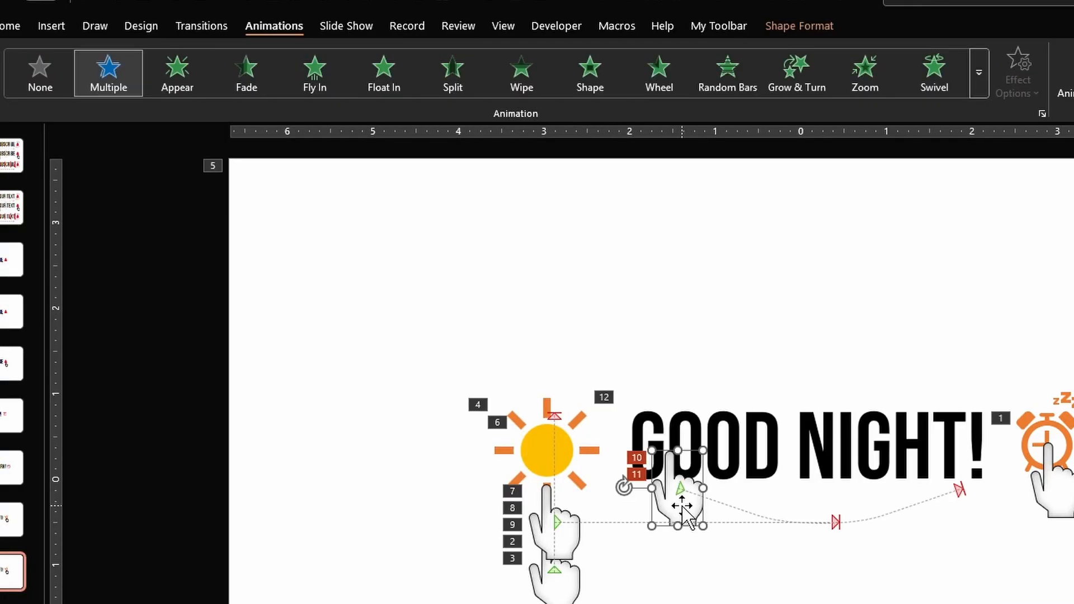
{"action": "left_click", "coordinate": [615, 84]}
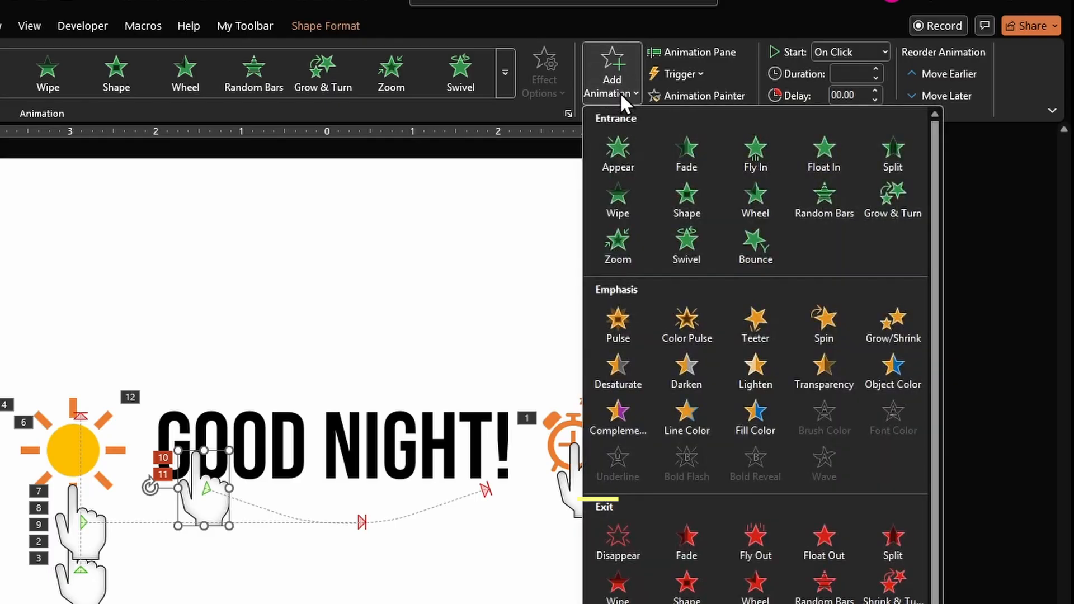
{"action": "left_click", "coordinate": [617, 537]}
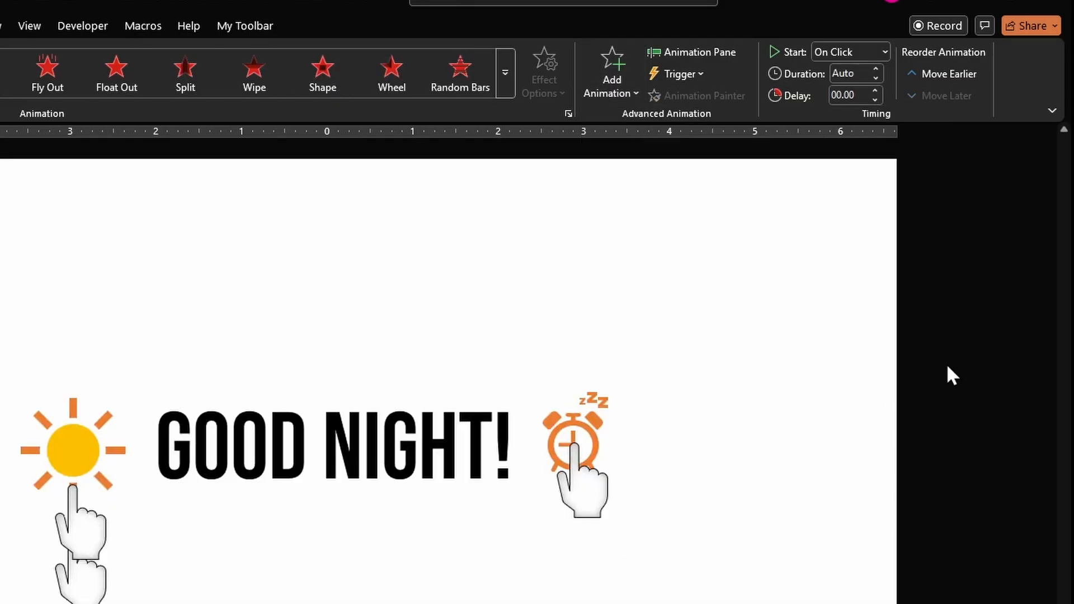
Apply an Appear entrance animation to the hand over the alarm clock.
{"action": "left_click", "coordinate": [592, 501]}
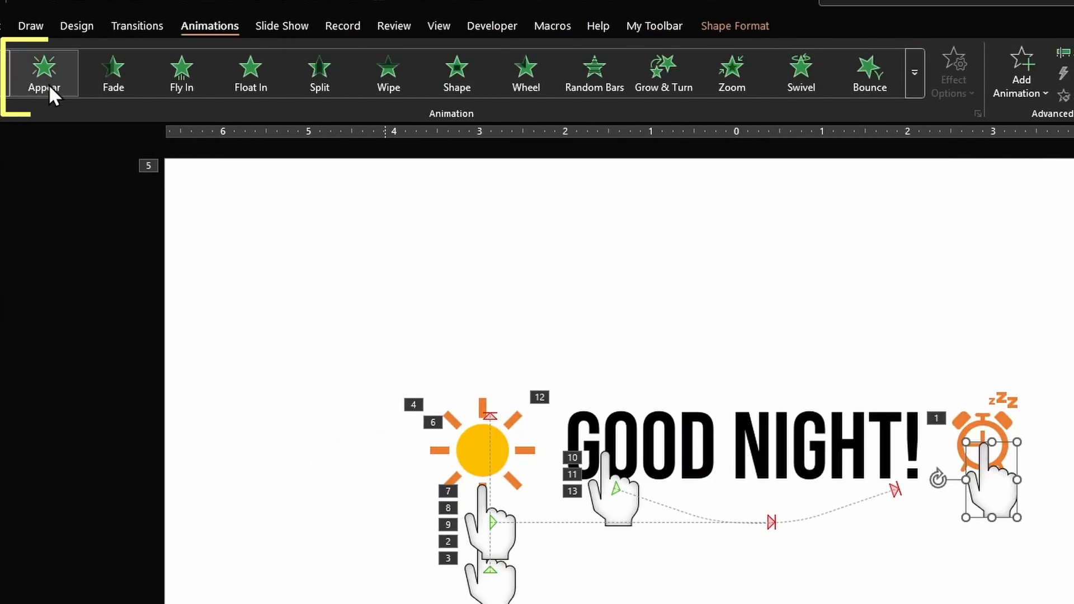
{"action": "left_click", "coordinate": [49, 83]}
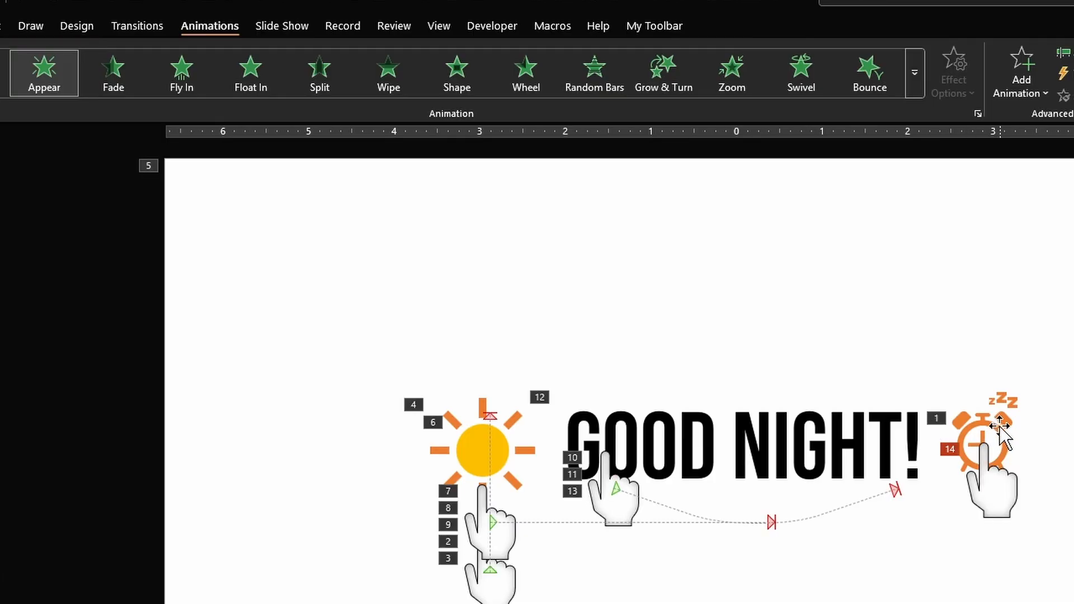
Add a Disappear exit animation to the orange alarm clock without the zzz.
{"action": "left_click", "coordinate": [995, 429]}
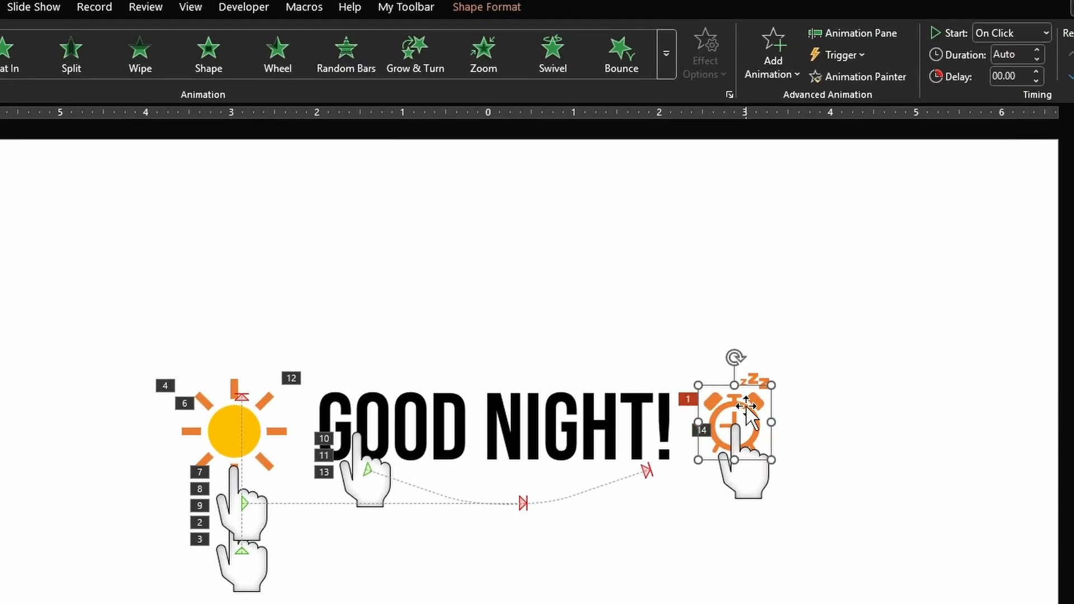
{"action": "left_click_drag", "start_coordinate": [995, 429], "coordinate": [1073, 398]}
{"action": "left_click_drag", "start_coordinate": [1001, 379], "coordinate": [1001, 379]}
{"action": "key", "text": "ctrl+z"}
{"action": "left_click", "coordinate": [766, 70]}
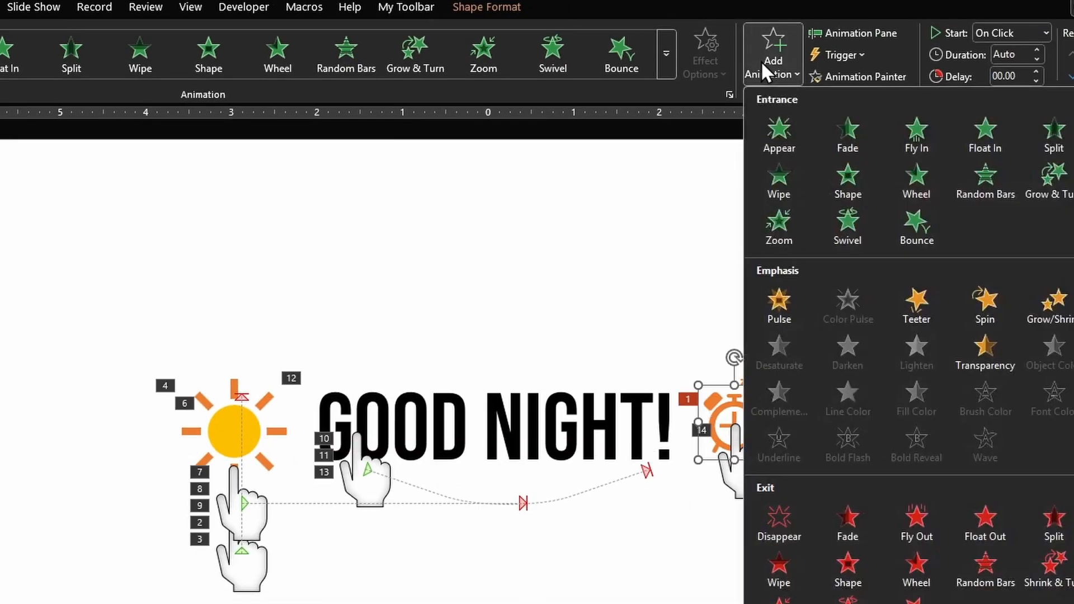
{"action": "left_click", "coordinate": [786, 534]}
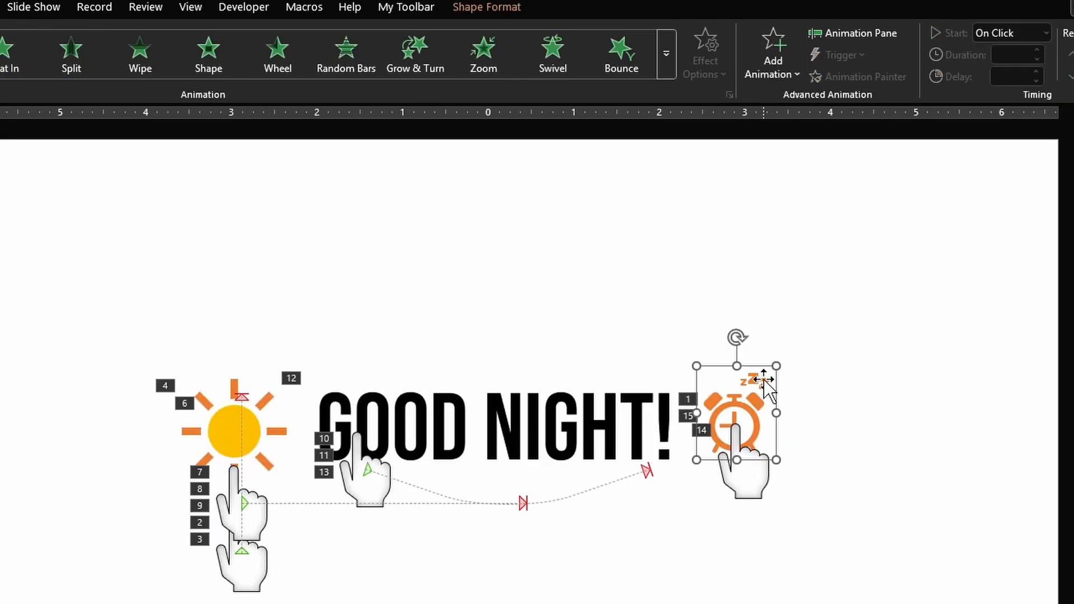
Give the alarm clock with the zzz an Appear entrance and add a Teeter emphasis animation to it.
{"action": "left_click", "coordinate": [81, 59]}
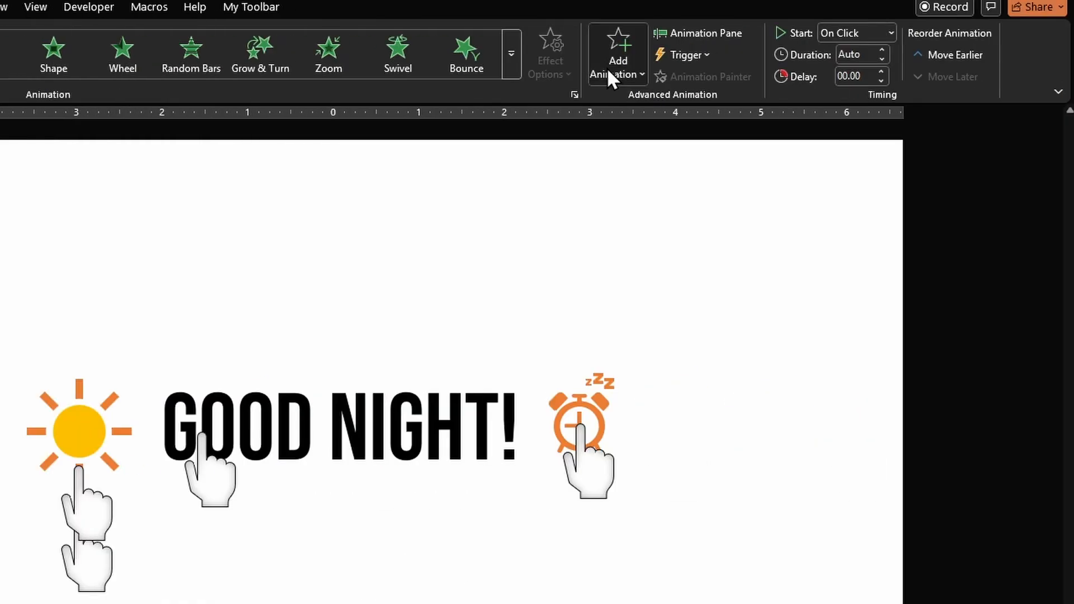
{"action": "left_click", "coordinate": [611, 74]}
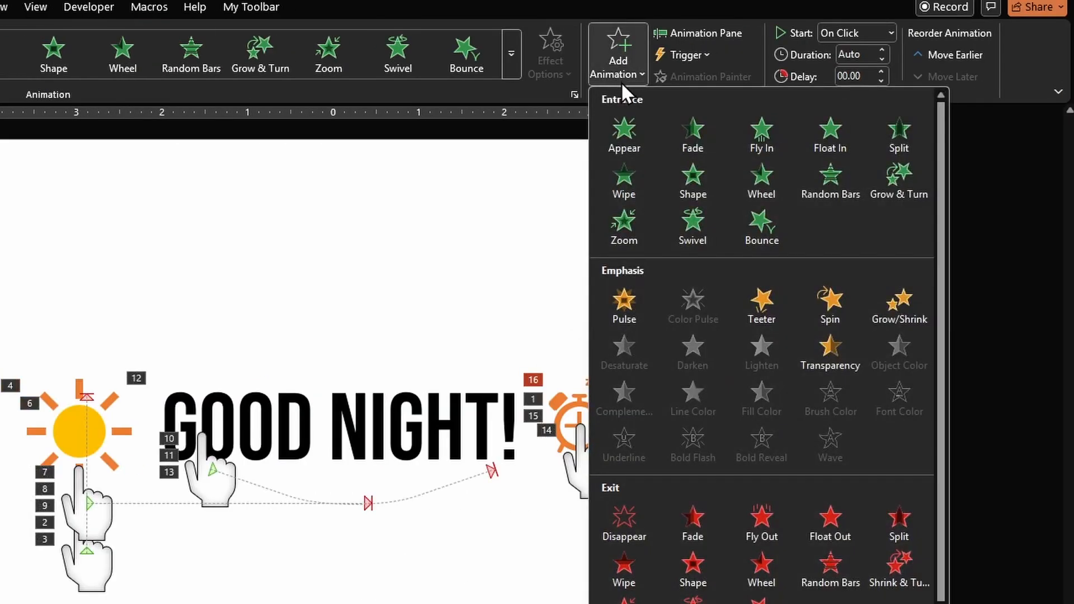
{"action": "left_click", "coordinate": [771, 321]}
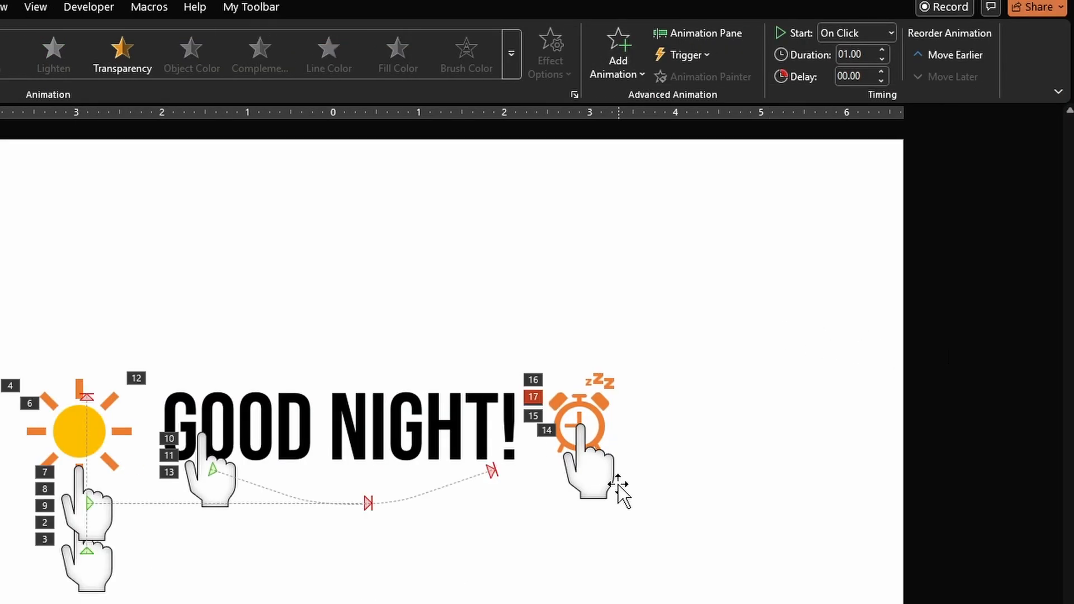
Add a downward Lines motion path and a Disappear exit animation to the hand over the alarm clock.
{"action": "left_click", "coordinate": [601, 492]}
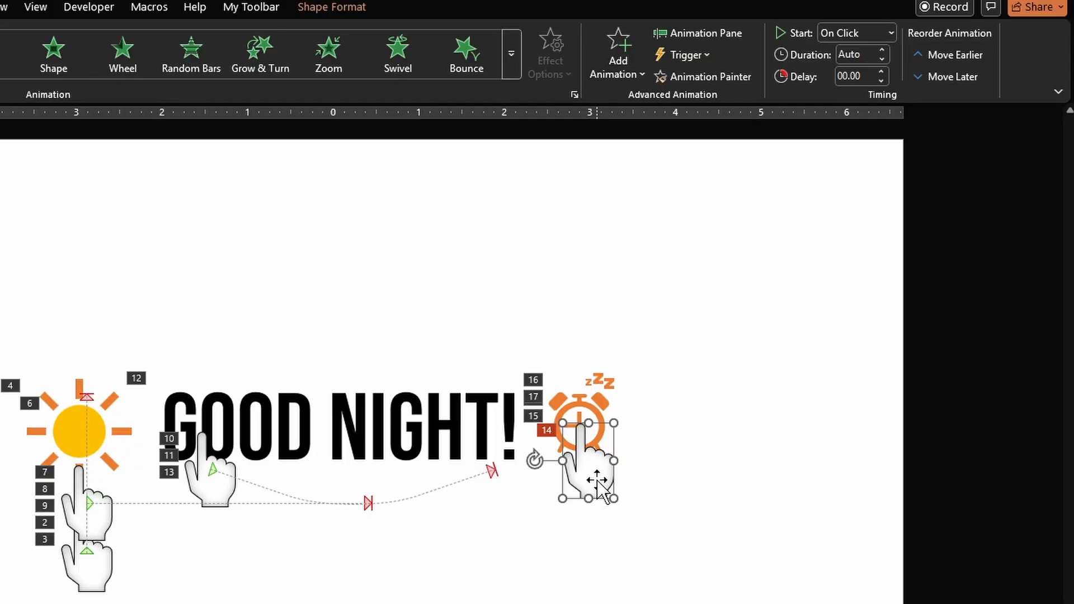
{"action": "left_click", "coordinate": [620, 62]}
{"action": "scroll", "coordinate": [738, 486], "scroll_direction": "down", "scroll_amount": 1}
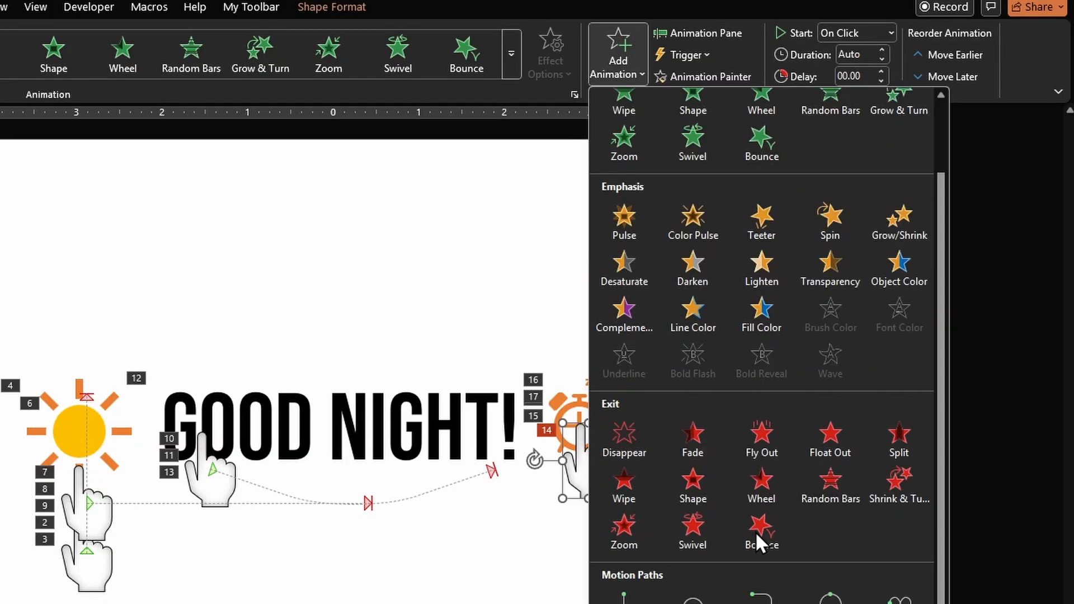
{"action": "left_click", "coordinate": [623, 401]}
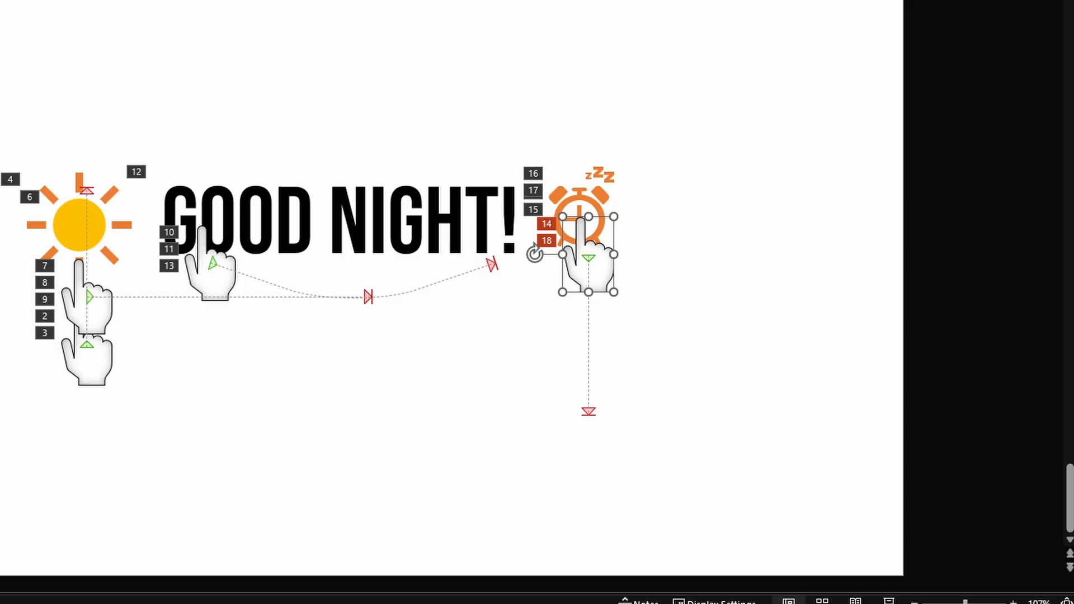
{"action": "left_click", "coordinate": [621, 1]}
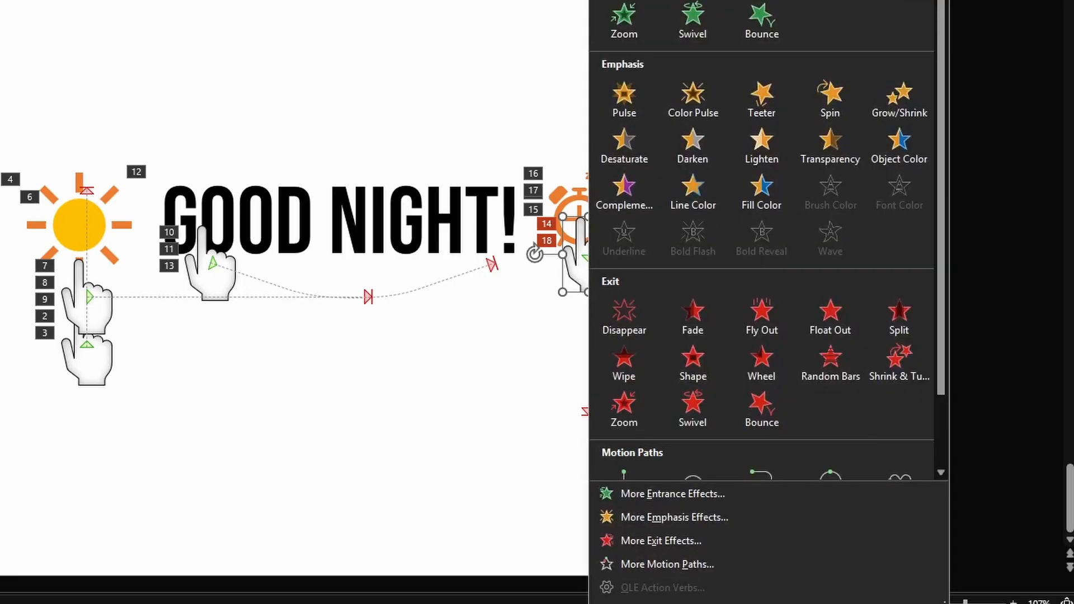
{"action": "left_click", "coordinate": [633, 310]}
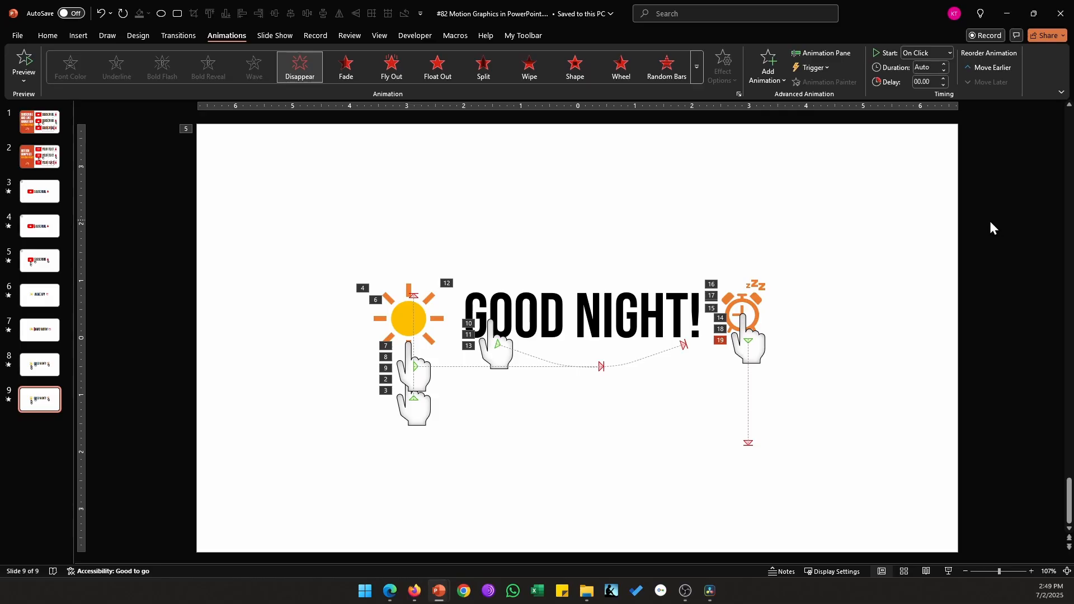
Show the list of slide animations and shorten Hand 1's motion path so it ends exactly on Hand 2 below the sun.
{"action": "left_click", "coordinate": [824, 53]}
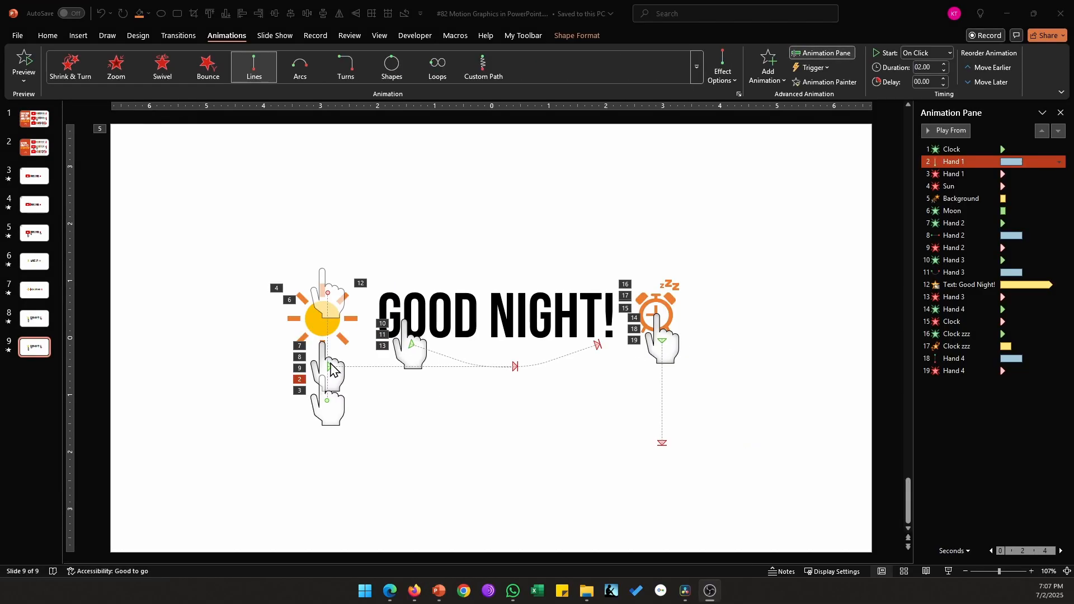
{"action": "left_click", "coordinate": [326, 294]}
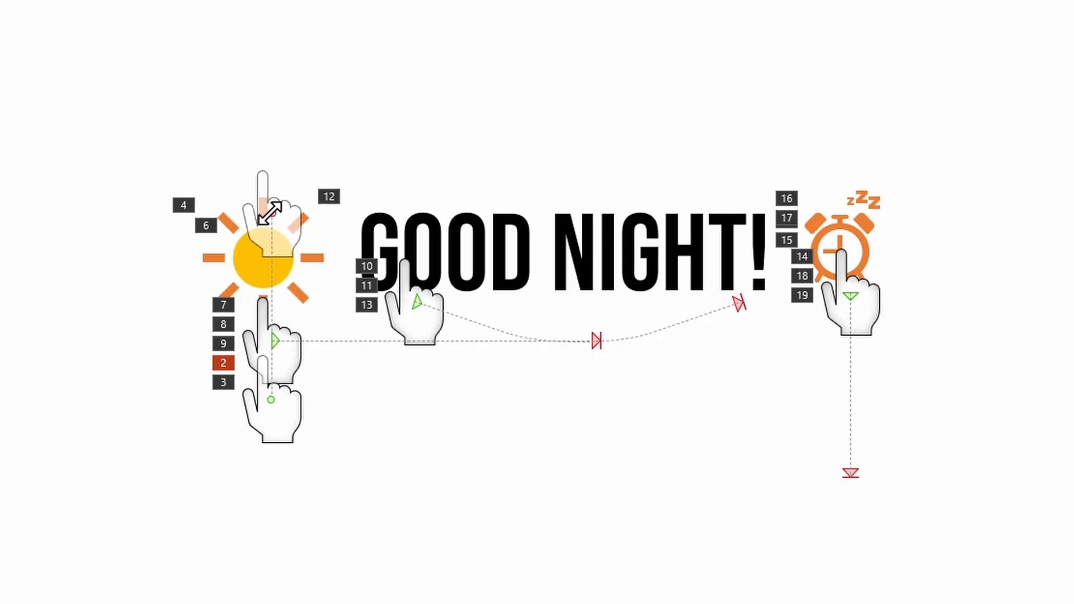
{"action": "left_click_drag", "start_coordinate": [270, 215], "coordinate": [261, 343]}
{"action": "left_click", "coordinate": [293, 361]}
{"action": "left_click", "coordinate": [149, 389]}
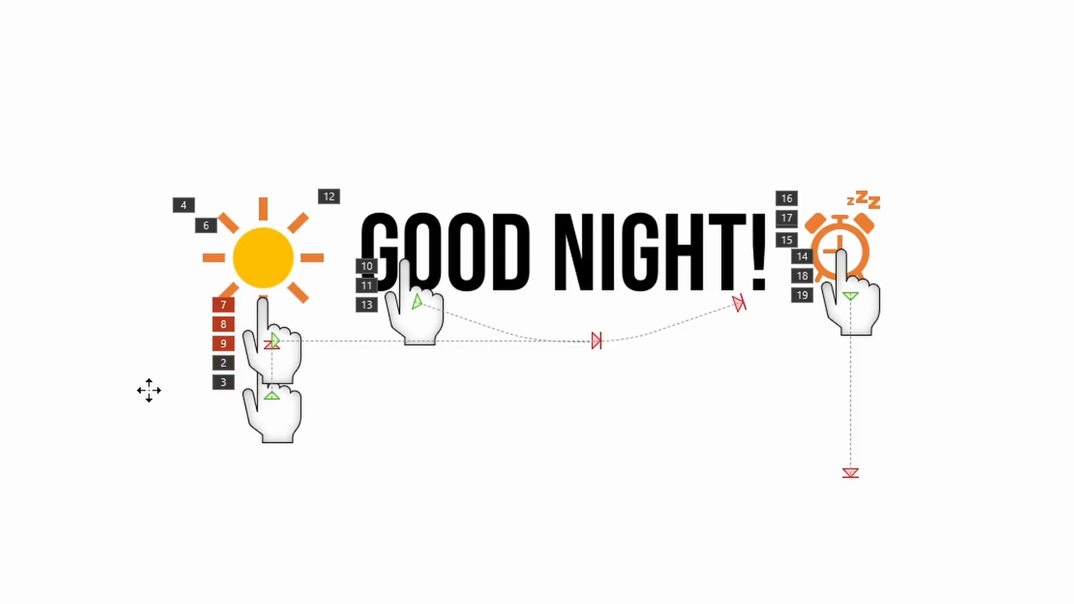
Move the end point of Hand 2's motion path onto Hand 3 at the start of the GOOD NIGHT! text.
{"action": "left_click", "coordinate": [284, 361]}
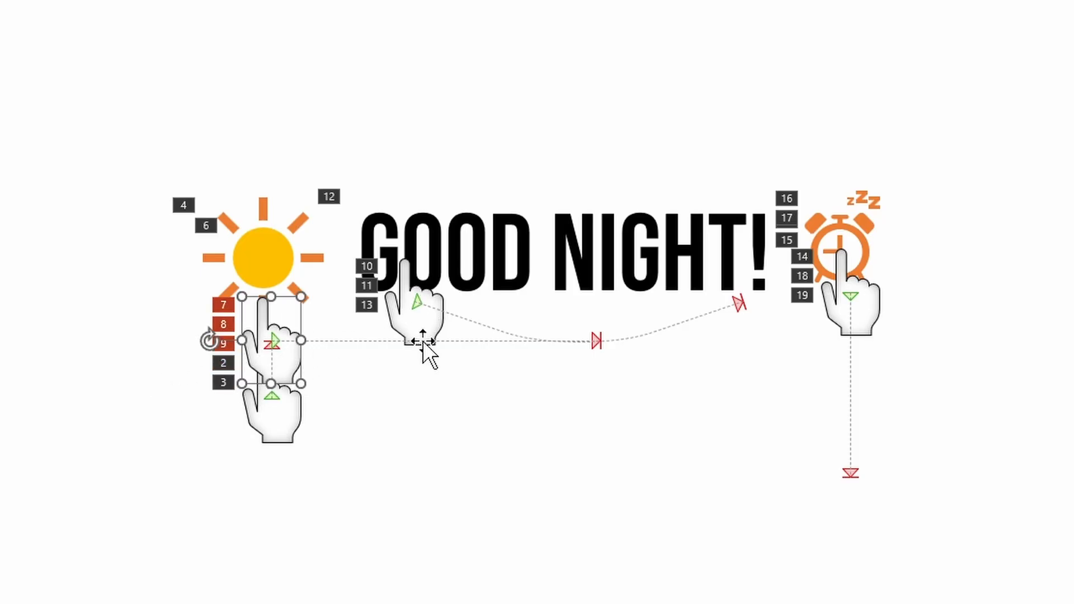
{"action": "left_click", "coordinate": [453, 342]}
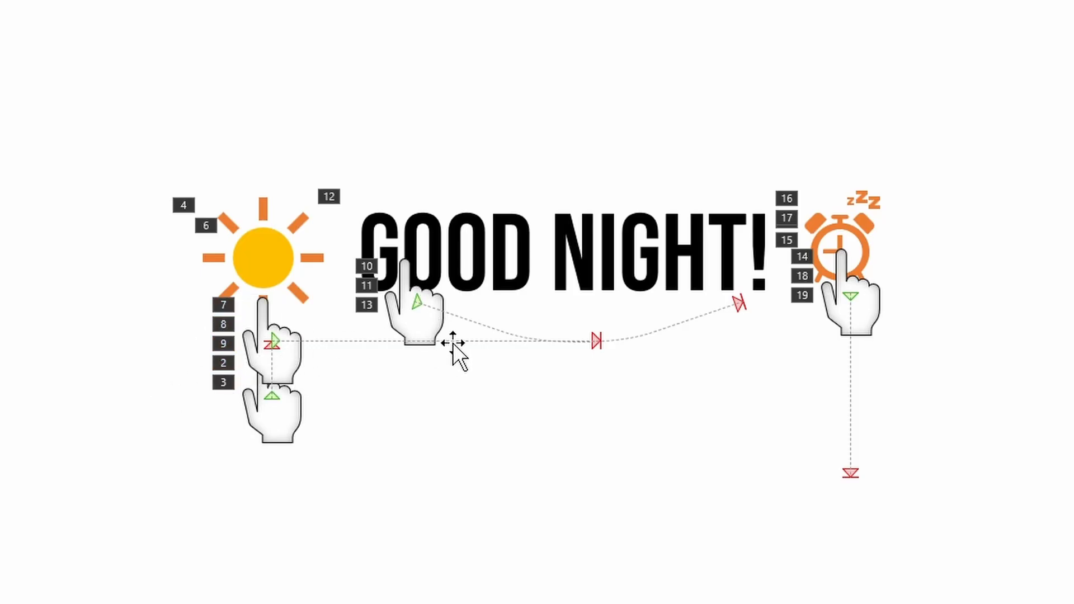
{"action": "left_click", "coordinate": [598, 343]}
{"action": "left_click_drag", "start_coordinate": [598, 344], "coordinate": [412, 304]}
End Hand 3's curved motion path on Hand 4 and angle Hand 4's path a short way down and right of the alarm clock.
{"action": "left_click", "coordinate": [737, 304]}
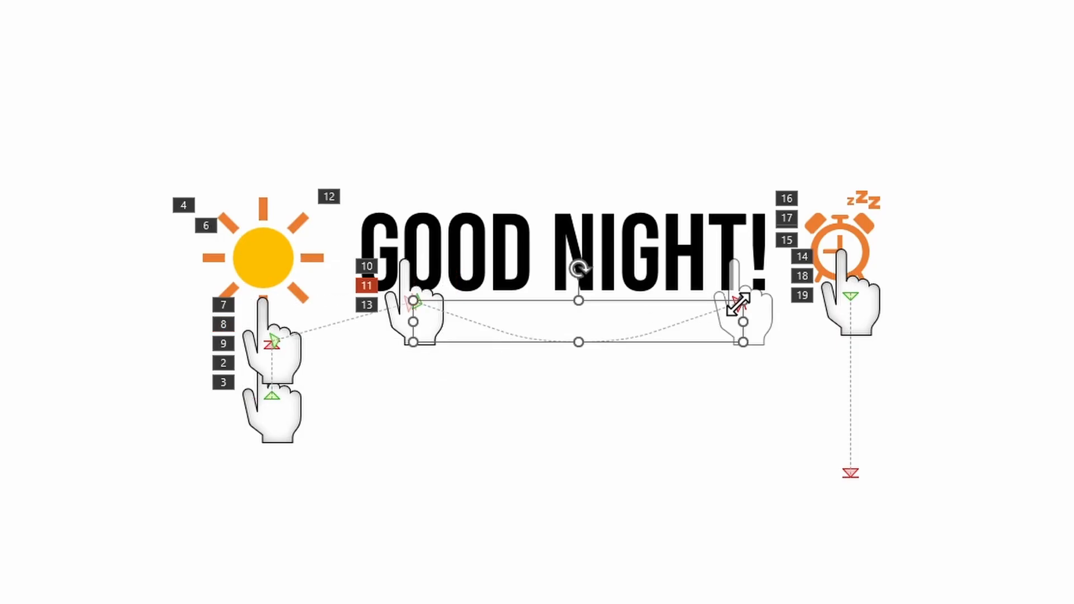
{"action": "left_click_drag", "start_coordinate": [738, 304], "coordinate": [847, 302]}
{"action": "left_click_drag", "start_coordinate": [853, 473], "coordinate": [933, 348]}
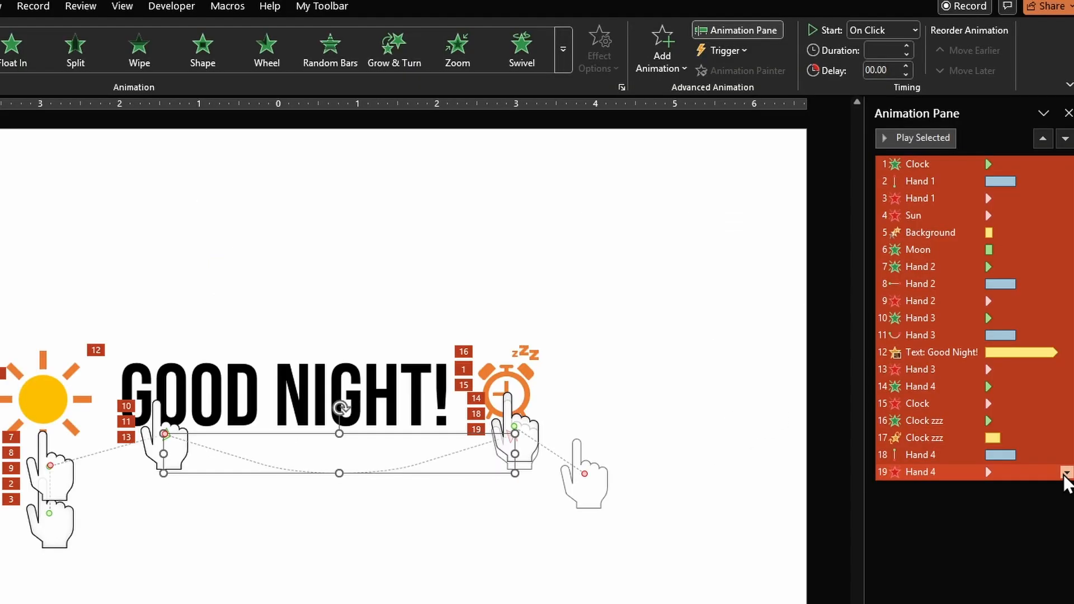
Set all the selected animations, from Clock to the last Hand 4, to start With Previous.
{"action": "left_click", "coordinate": [1066, 473]}
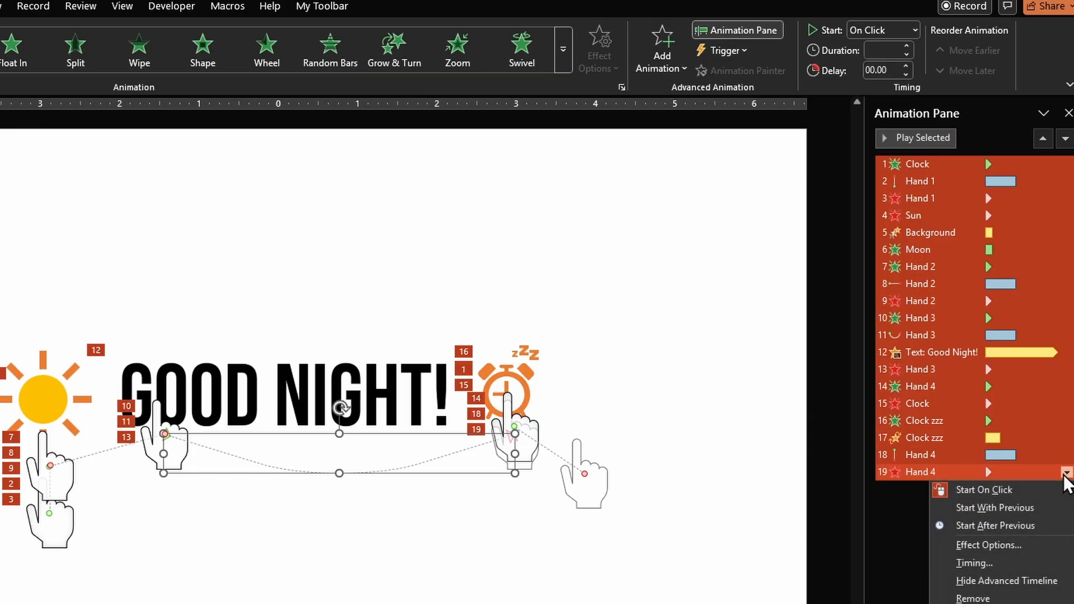
{"action": "left_click", "coordinate": [1046, 517]}
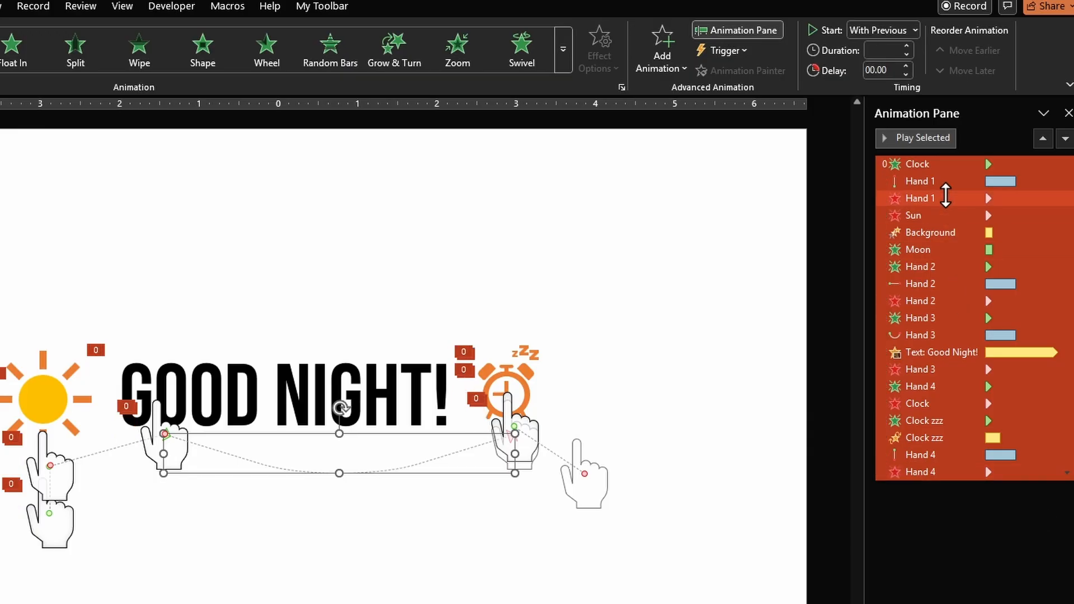
{"action": "left_click", "coordinate": [947, 563]}
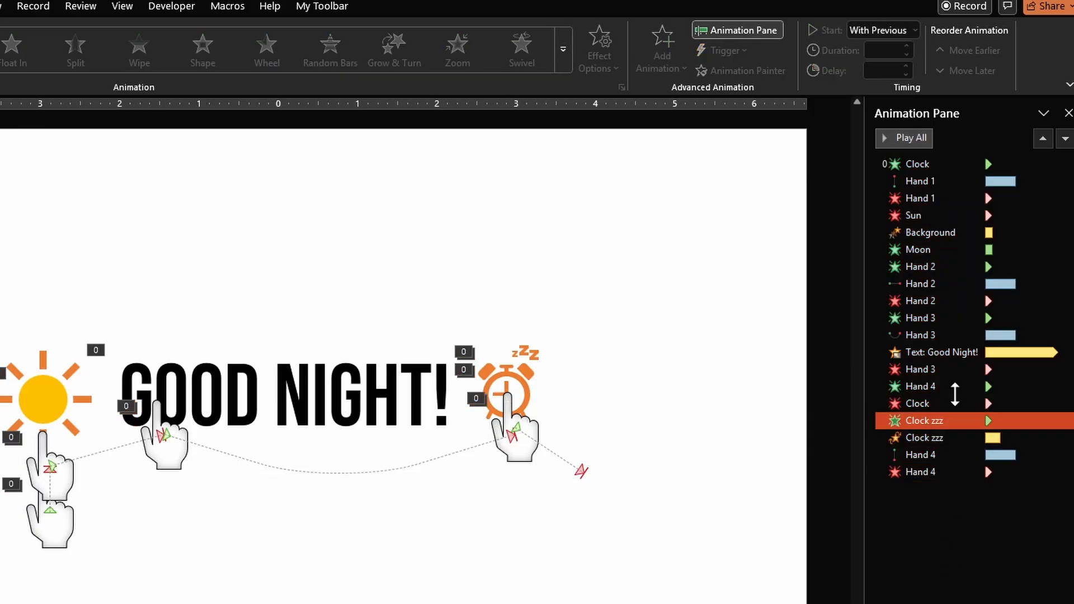
Set the duration of Hand 1's motion path animation to 1 second.
{"action": "left_click", "coordinate": [975, 164]}
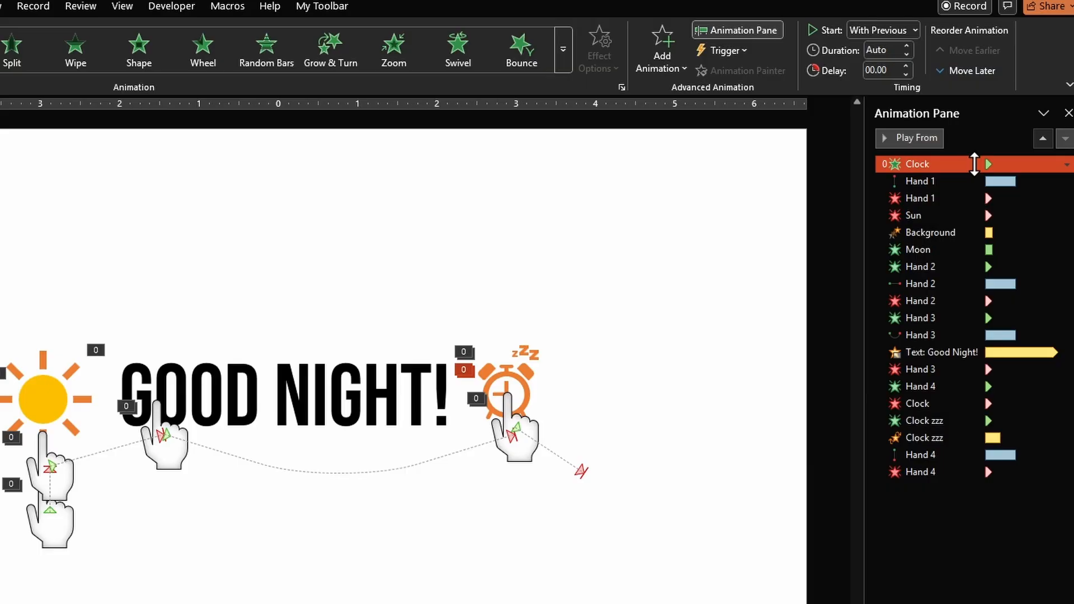
{"action": "left_click", "coordinate": [961, 181]}
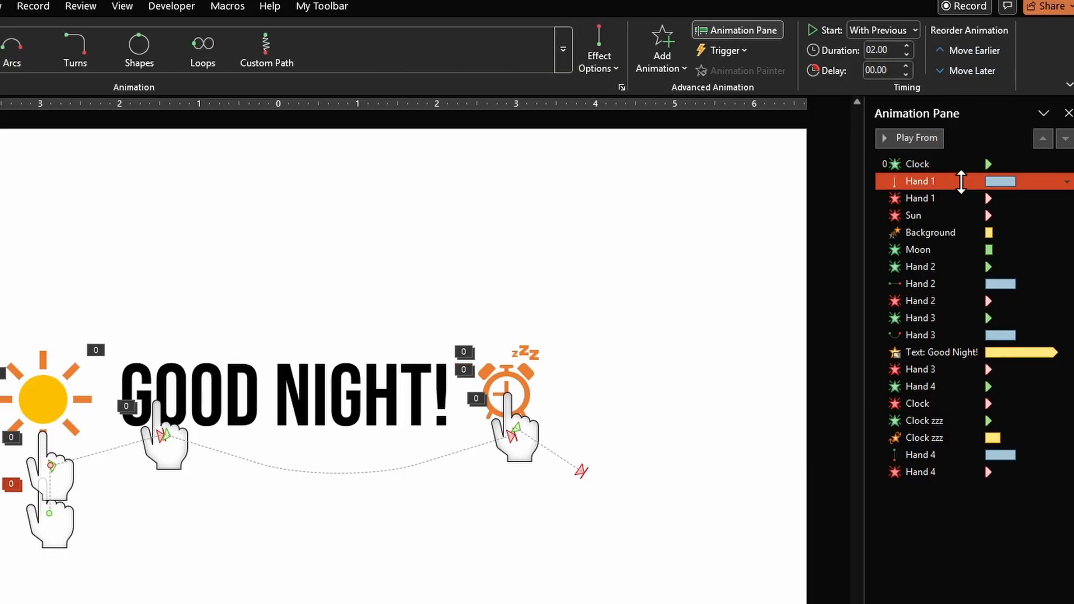
{"action": "left_click", "coordinate": [892, 49]}
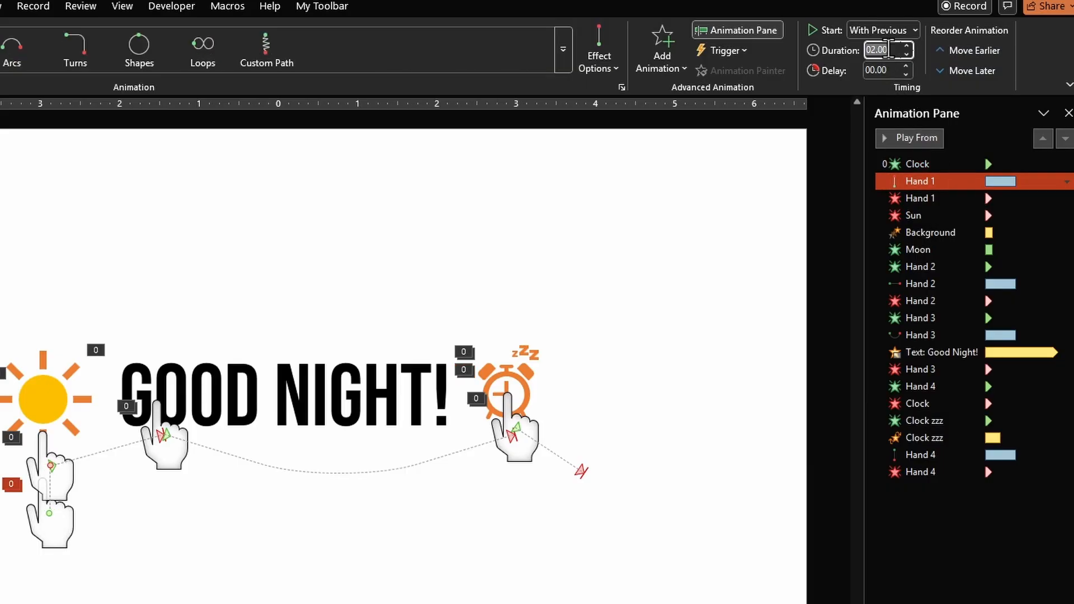
{"action": "type", "text": "1"}
{"action": "key", "text": "Tab"}
Set the delay of Hand 1's Disappear exit animation to 1 second.
{"action": "left_click", "coordinate": [1003, 205]}
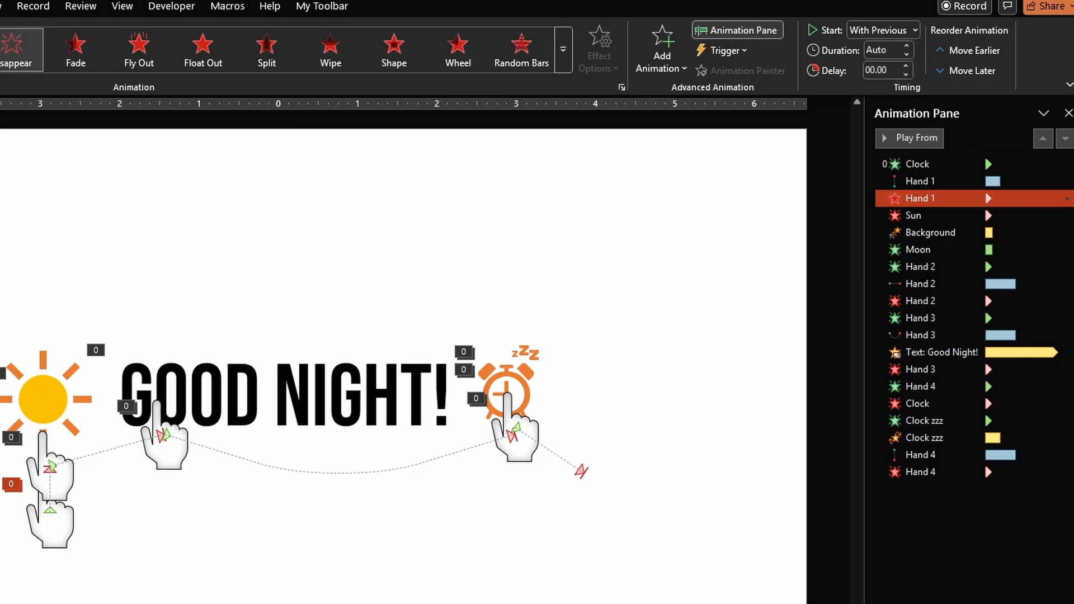
{"action": "left_click", "coordinate": [890, 71]}
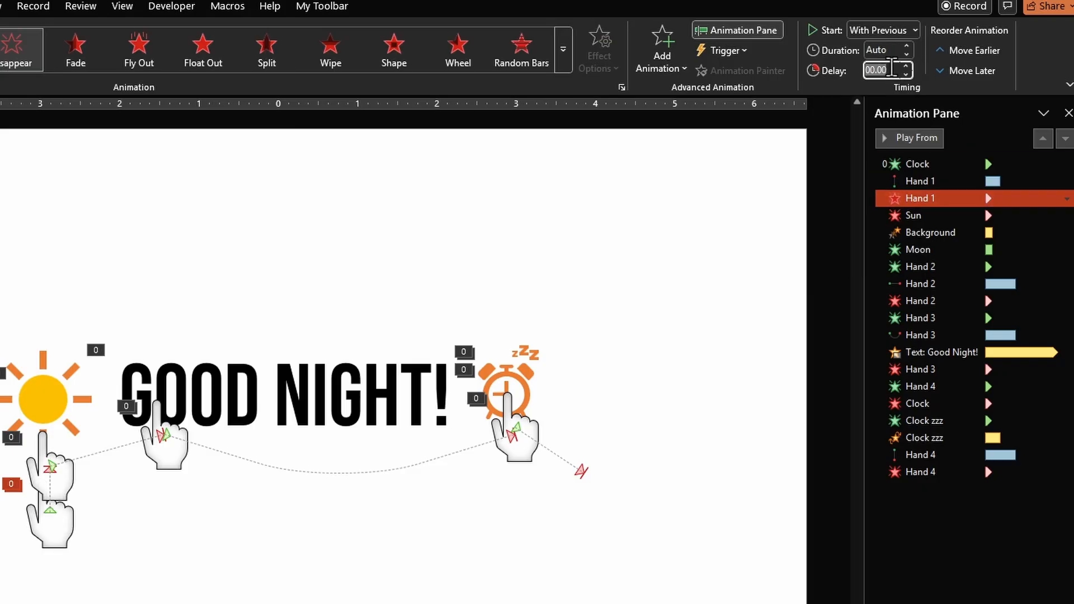
{"action": "type", "text": "1"}
{"action": "key", "text": "Tab"}
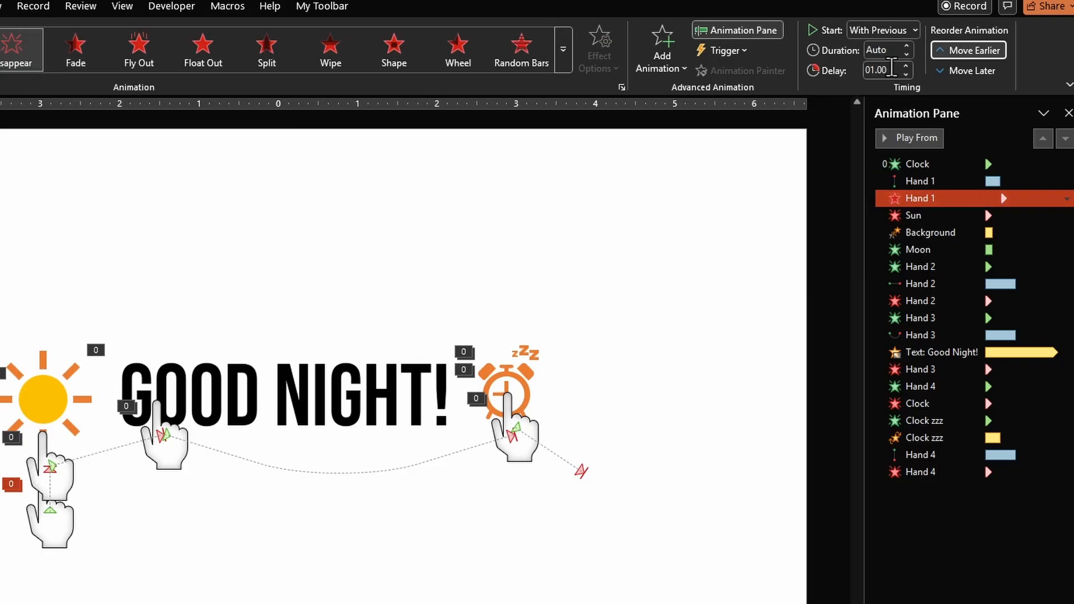
{"action": "left_click", "coordinate": [987, 180], "text": "ctrl"}
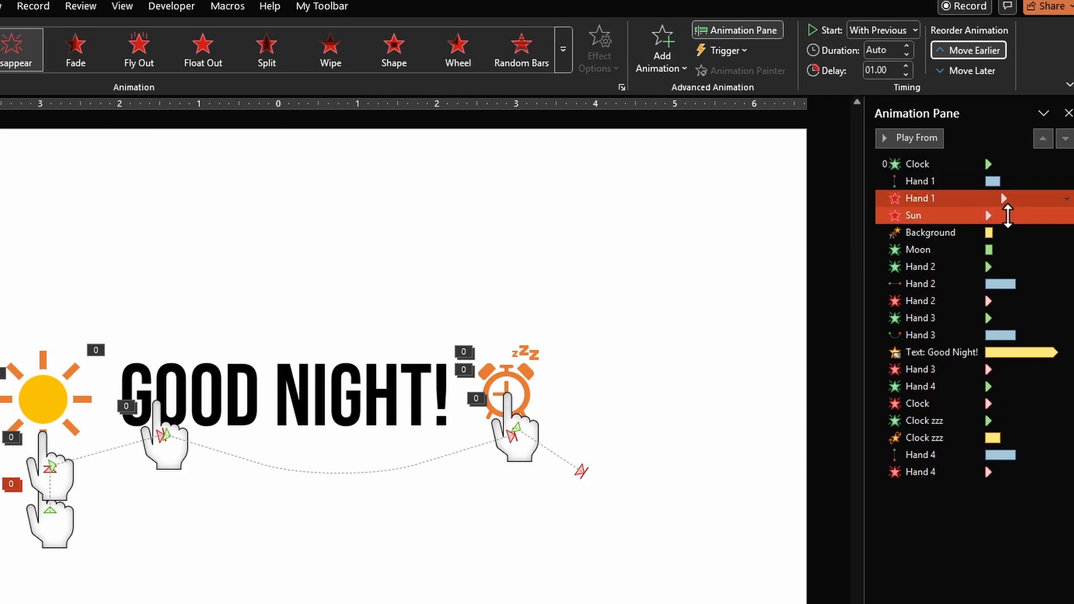
Set the delay of the Sun's Disappear exit animation to 1 second.
{"action": "left_click", "coordinate": [969, 216]}
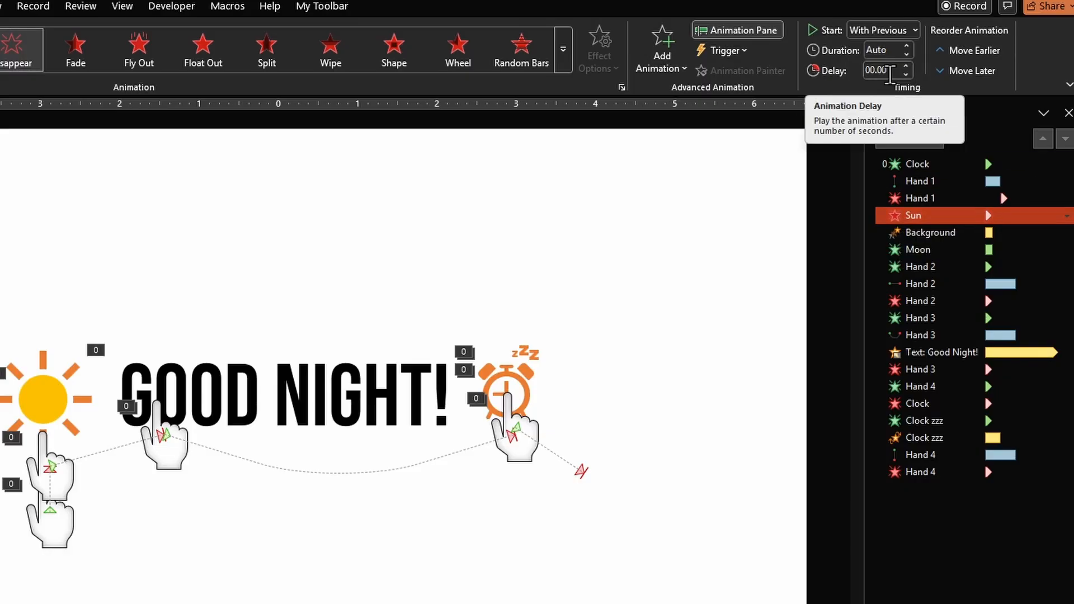
{"action": "double_click", "coordinate": [889, 71]}
{"action": "type", "text": "1"}
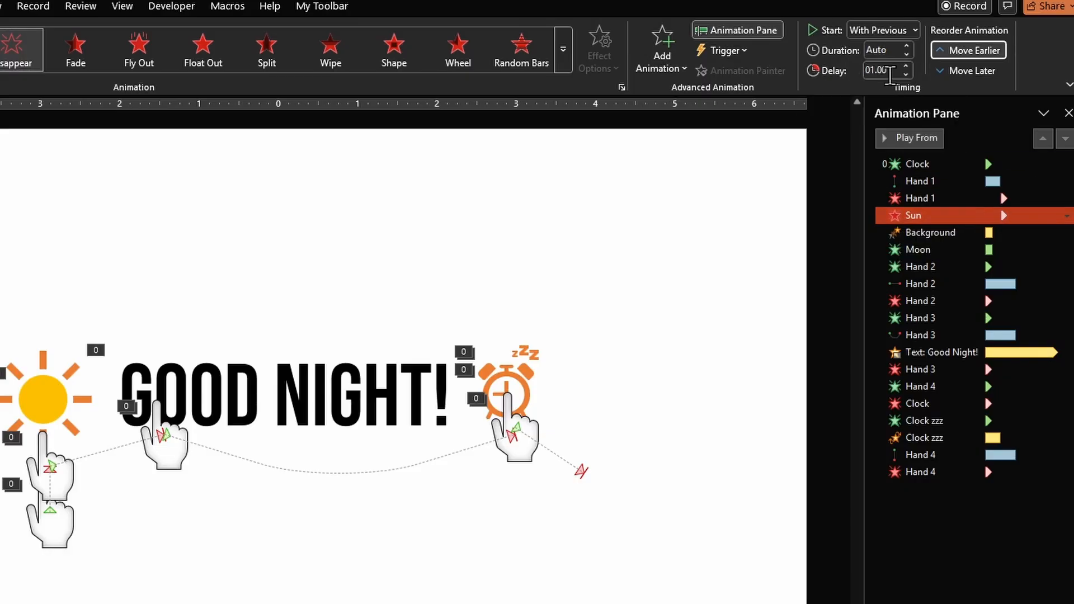
Set the Background's Object Color animation to a duration of 1 second and a delay of 1 second.
{"action": "left_click", "coordinate": [1007, 232]}
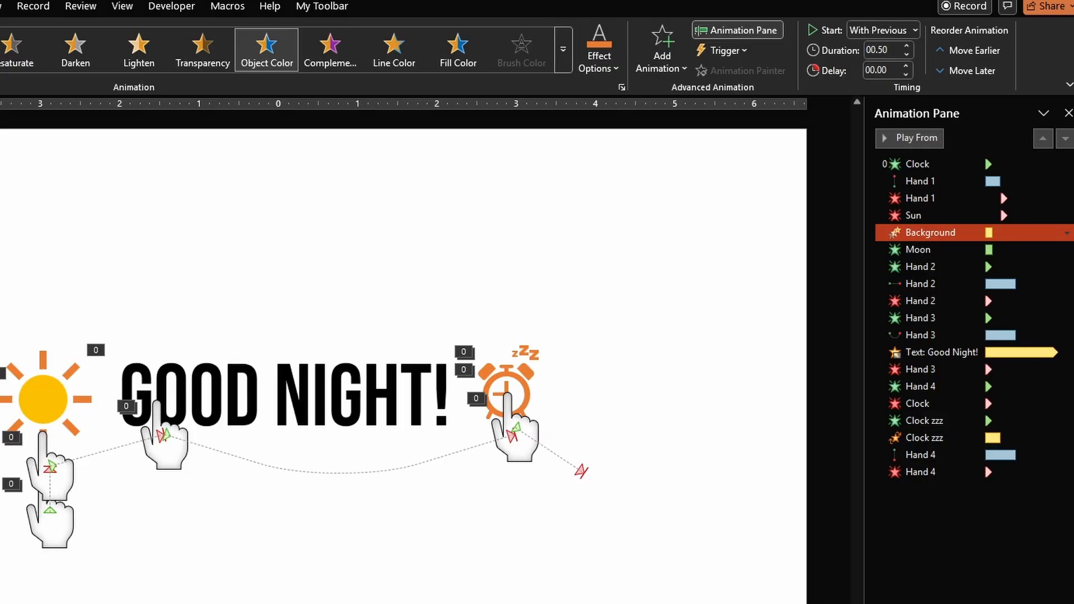
{"action": "double_click", "coordinate": [895, 50]}
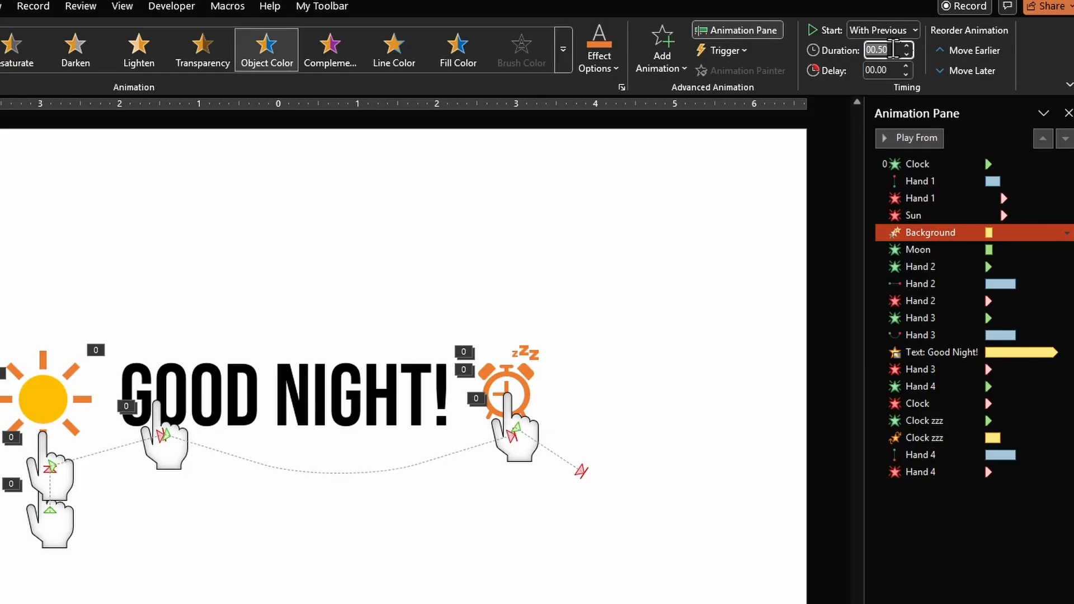
{"action": "type", "text": "1"}
{"action": "key", "text": "Tab"}
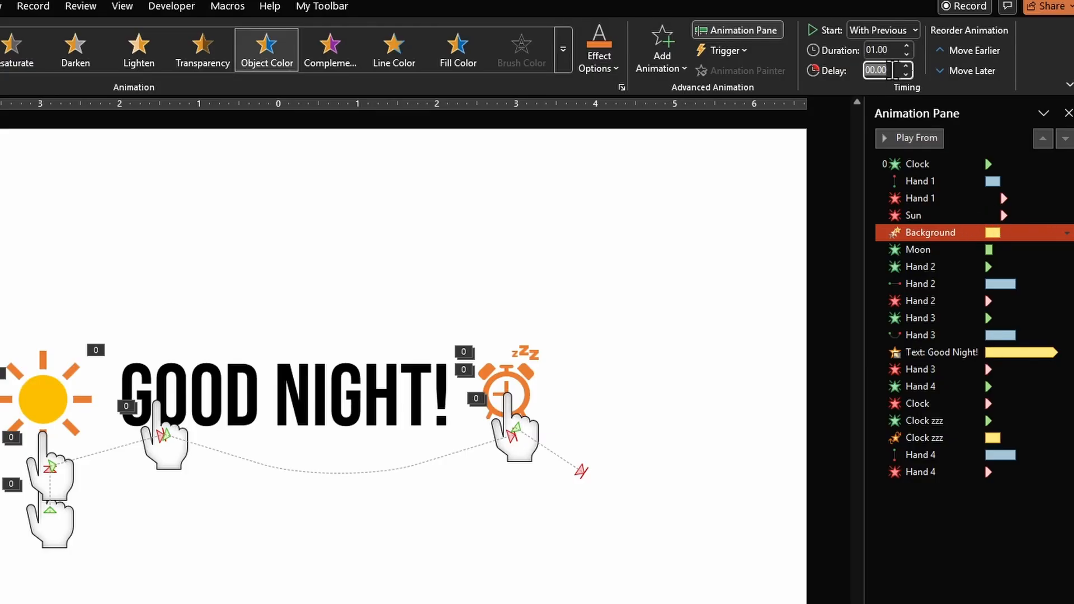
{"action": "type", "text": "1"}
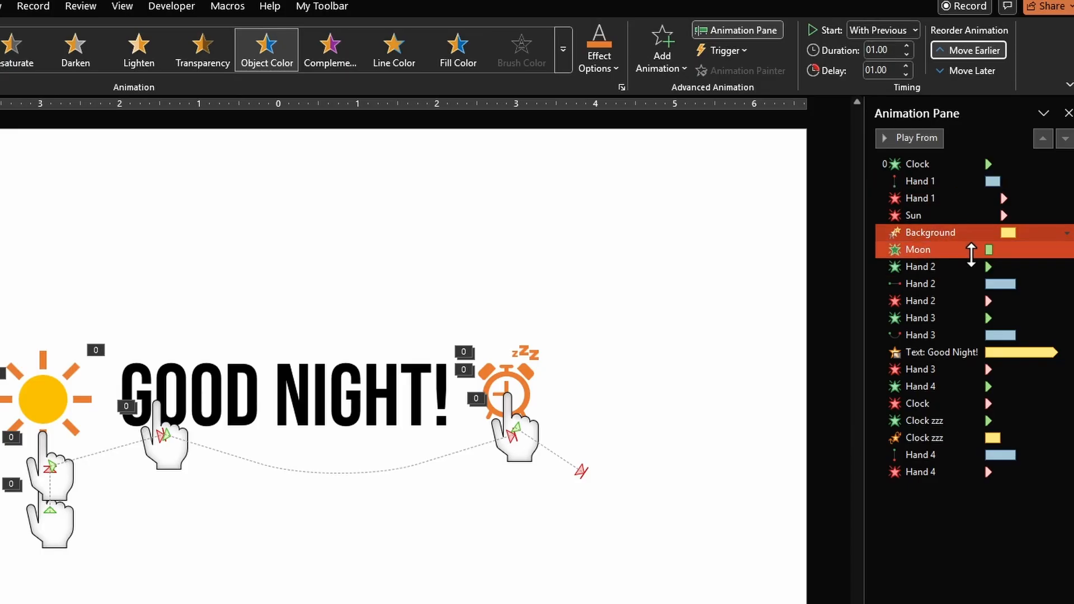
Set the delay of the Moon's entrance animation to 1 second.
{"action": "left_click", "coordinate": [971, 249]}
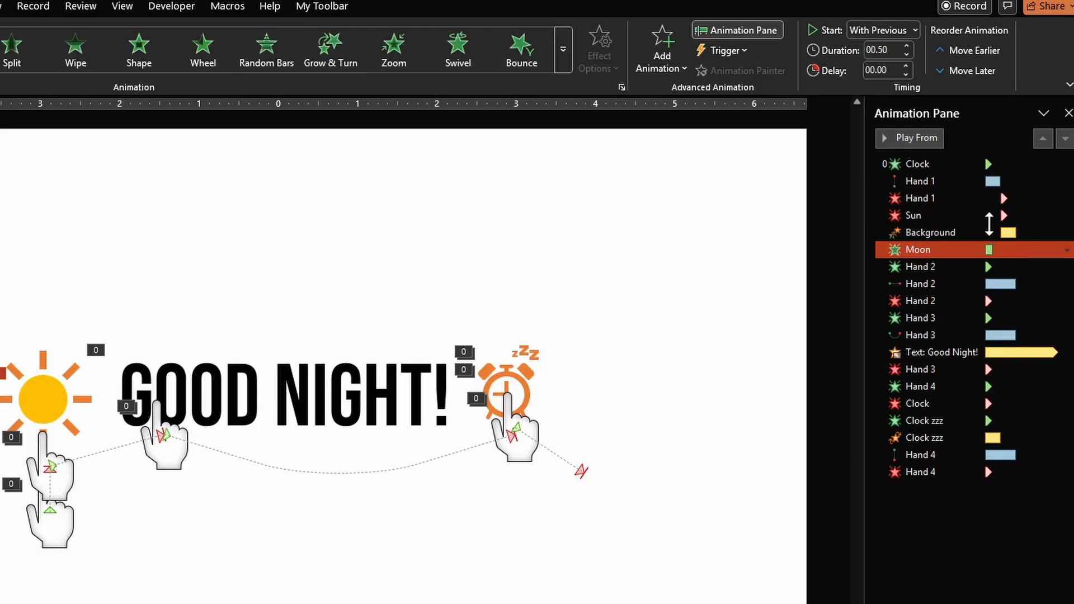
{"action": "left_click", "coordinate": [887, 69]}
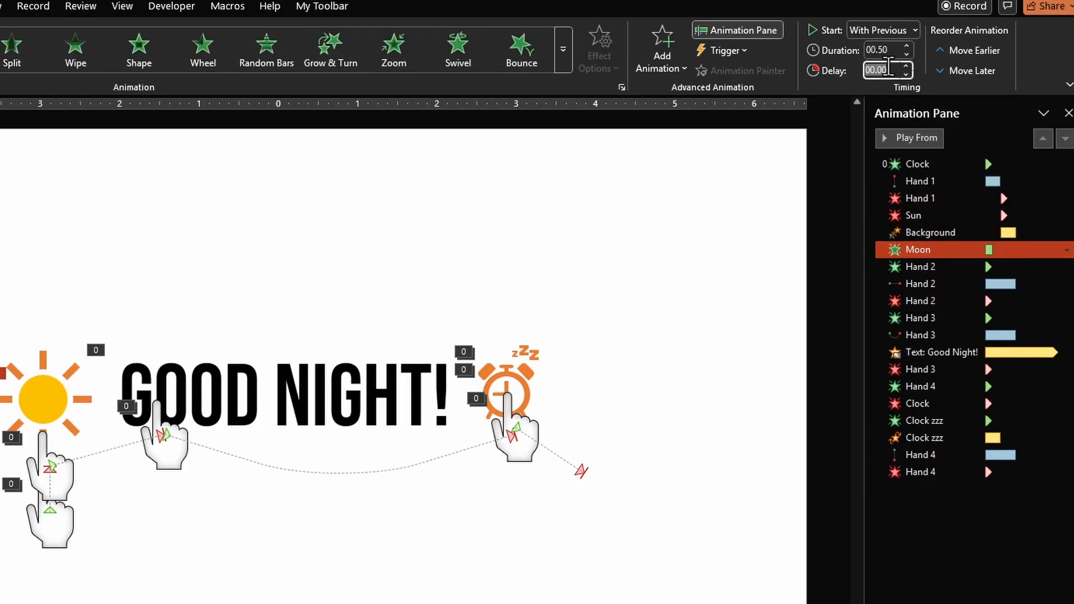
{"action": "type", "text": "1"}
{"action": "key", "text": "Tab"}
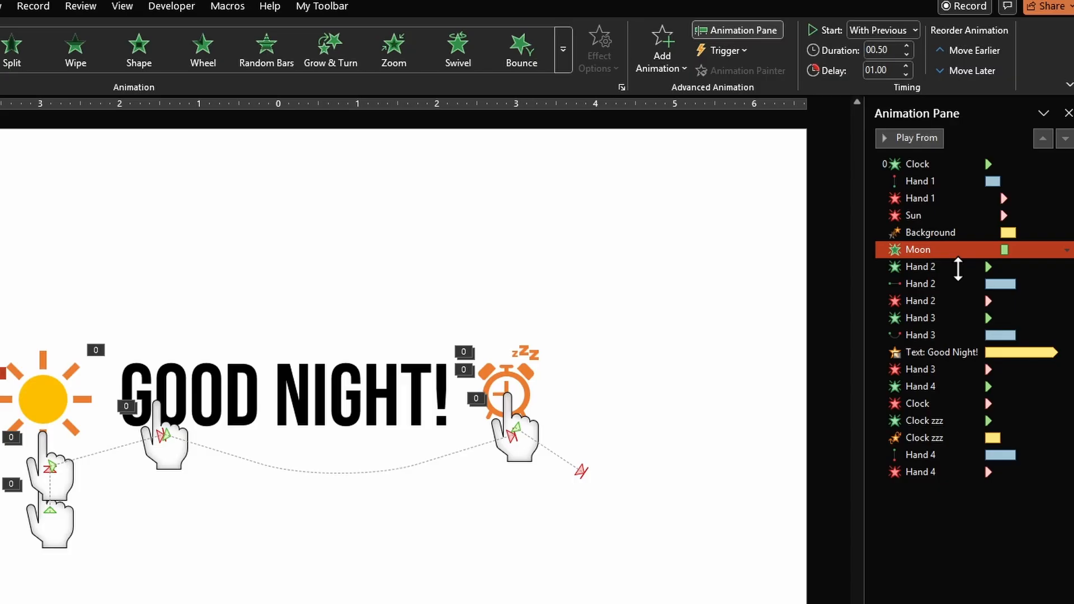
Set the delay of Hand 2's Appear entrance animation to 1 second.
{"action": "left_click", "coordinate": [958, 266]}
{"action": "left_click", "coordinate": [890, 65]}
{"action": "type", "text": "1"}
{"action": "key", "text": "Tab"}
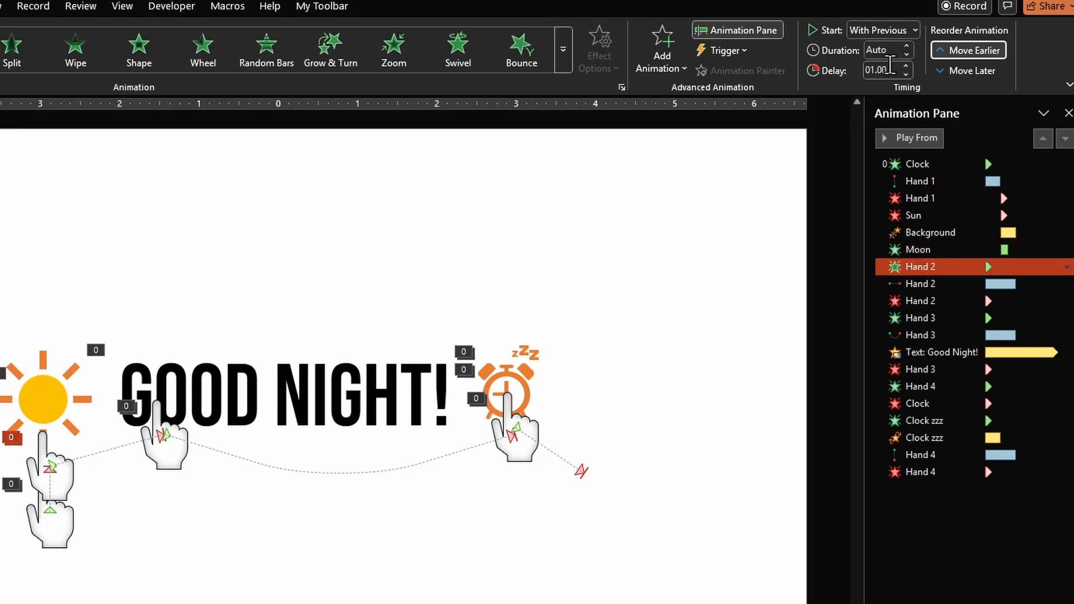
Set Hand 2's motion path animation to a duration of 1 second and a delay of 1 second.
{"action": "left_click", "coordinate": [942, 284]}
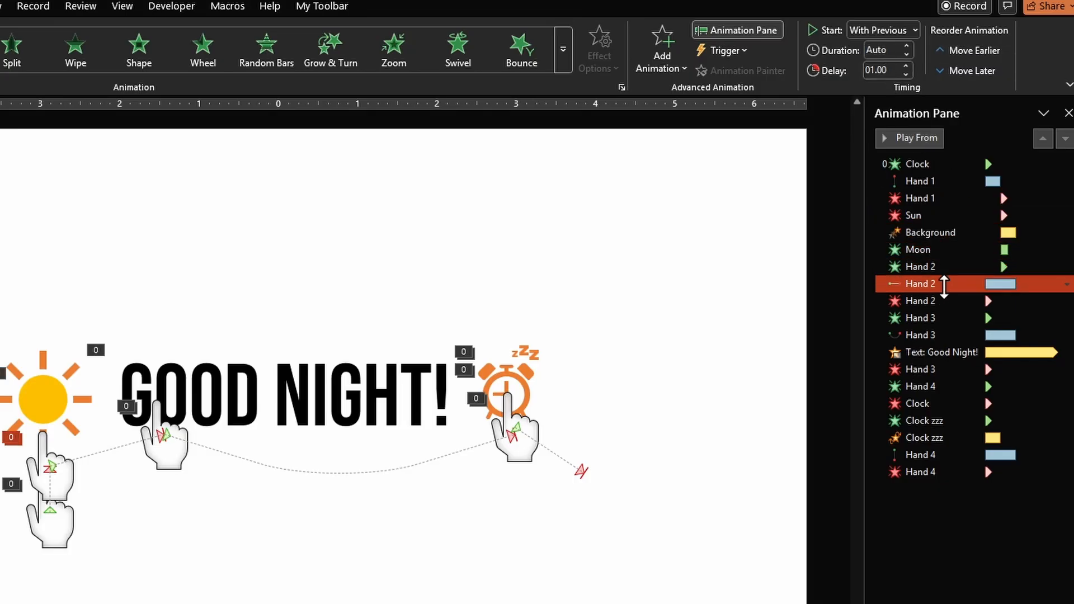
{"action": "left_click", "coordinate": [893, 49]}
{"action": "type", "text": "1"}
{"action": "key", "text": "Tab"}
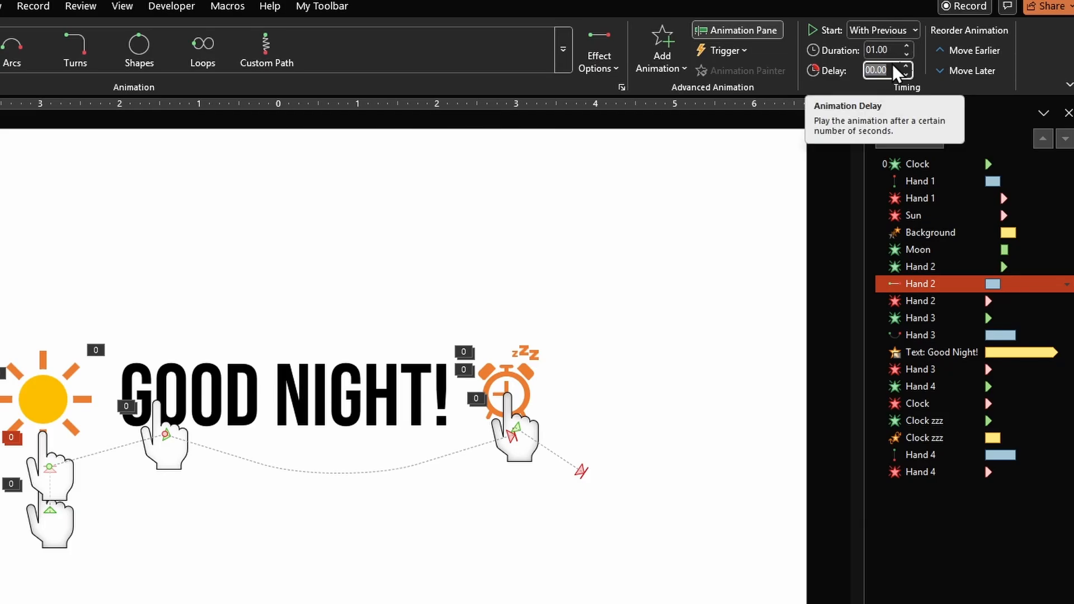
{"action": "type", "text": "1"}
{"action": "key", "text": "Tab"}
Set the delay of Hand 2's Disappear exit animation to 2 seconds.
{"action": "left_click", "coordinate": [953, 300]}
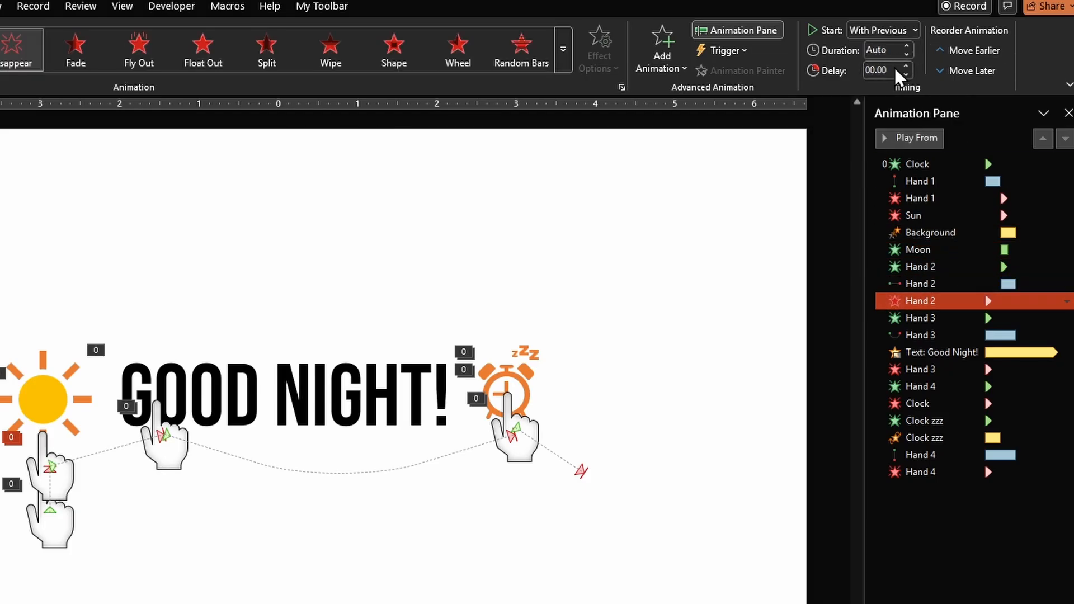
{"action": "left_click", "coordinate": [893, 69]}
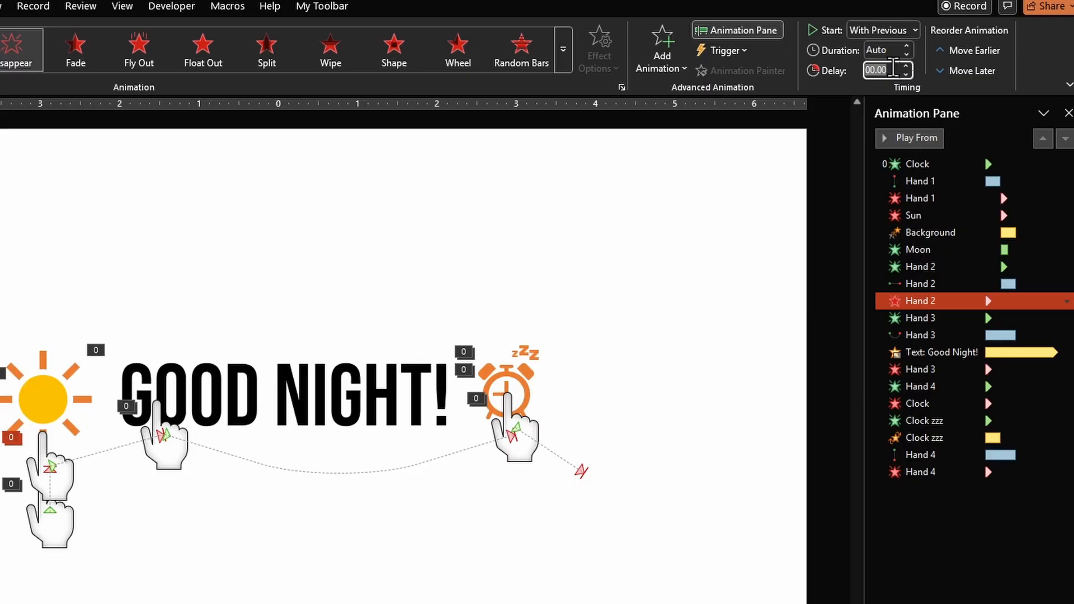
{"action": "type", "text": "1"}
{"action": "key", "text": "Tab"}
Set the delay of both Hand 3's entrance animation and its arc motion path to 2 seconds.
{"action": "left_click_drag", "start_coordinate": [917, 318], "coordinate": [923, 327]}
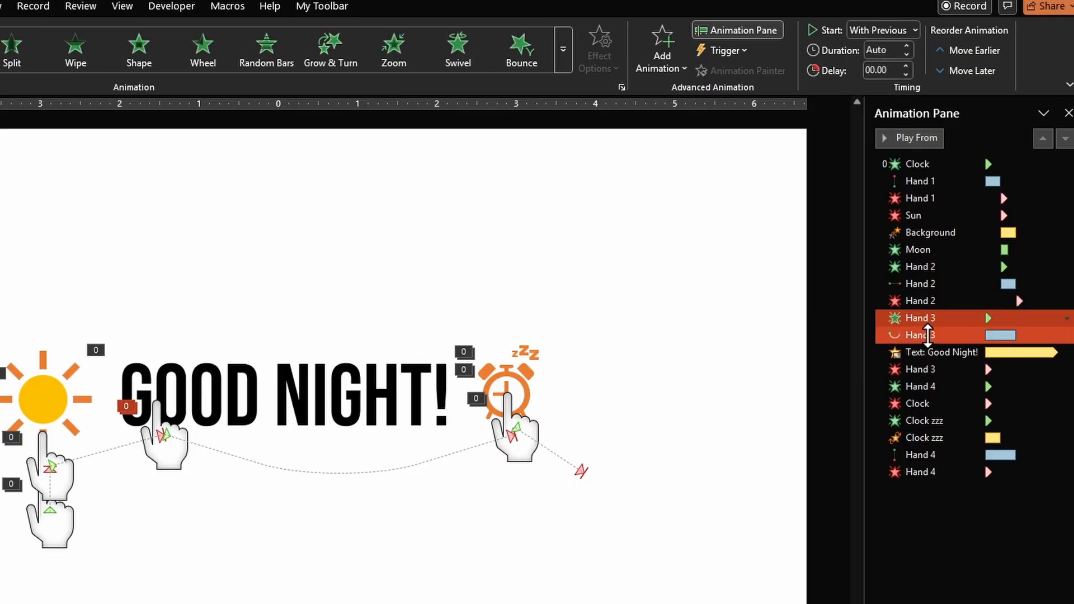
{"action": "left_click", "coordinate": [893, 70]}
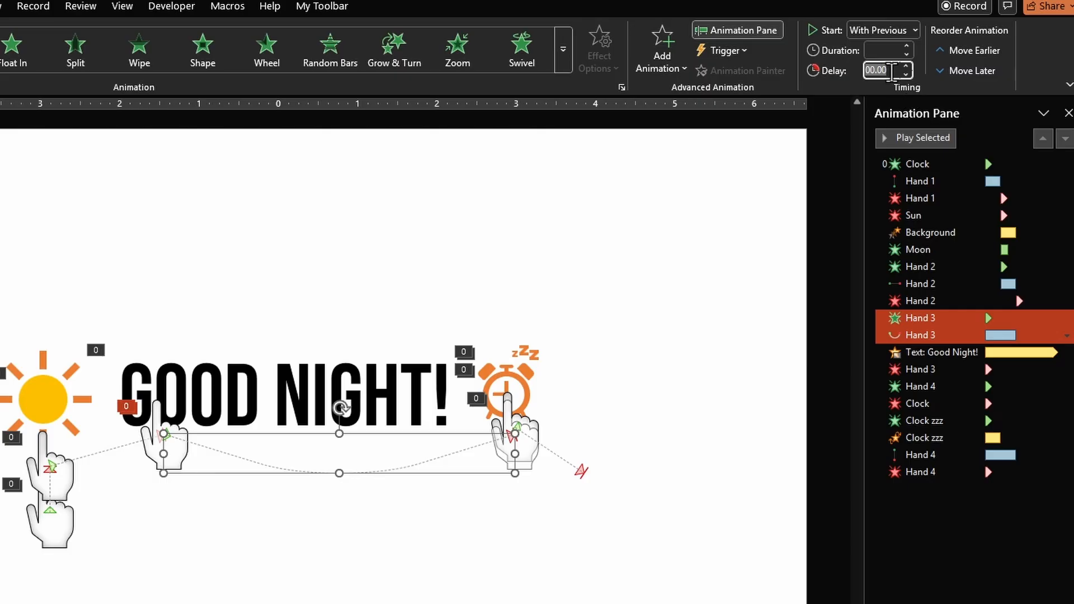
{"action": "type", "text": "2"}
{"action": "key", "text": "Tab"}
Set the duration of Hand 3's arc motion path animation to 1 second.
{"action": "left_click", "coordinate": [998, 334]}
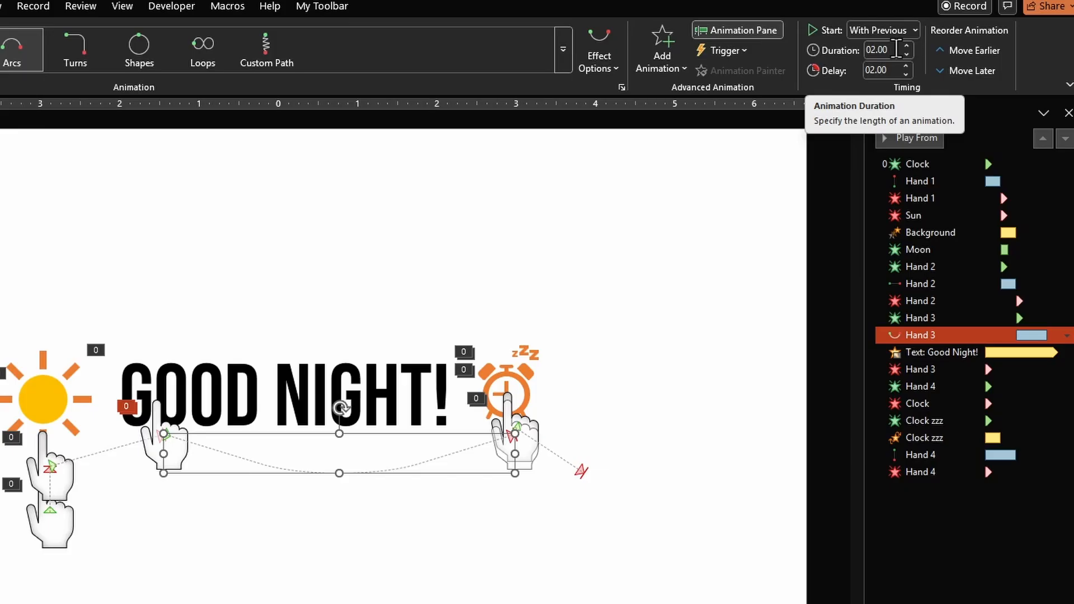
{"action": "left_click", "coordinate": [896, 49]}
{"action": "type", "text": "1"}
{"action": "key", "text": "Tab"}
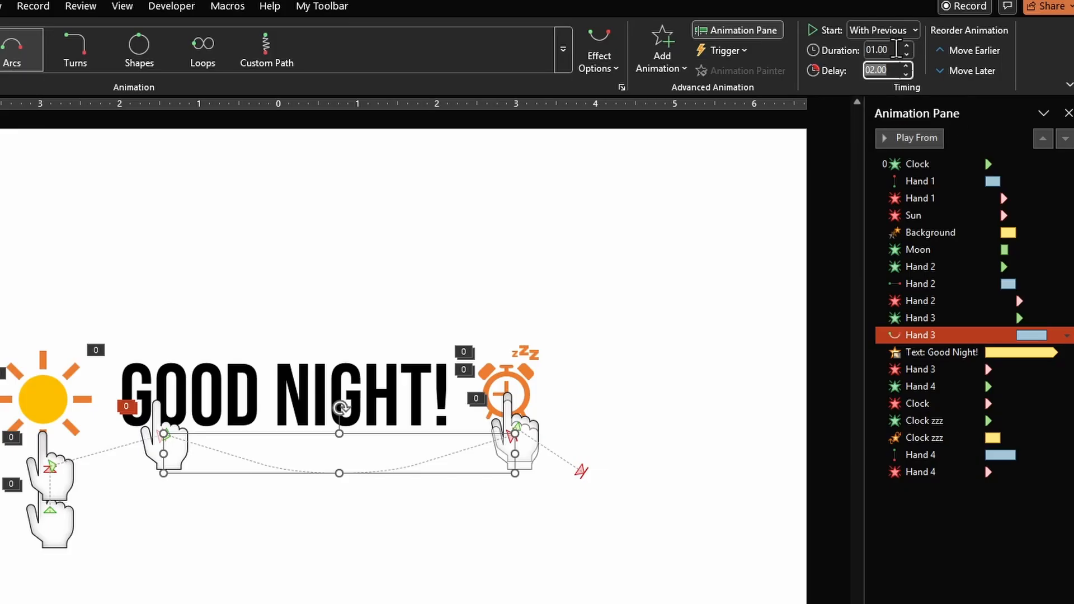
Set the delay of the Good Night! text's Transparency animation to 2 seconds.
{"action": "left_click", "coordinate": [913, 352]}
{"action": "left_click", "coordinate": [891, 67]}
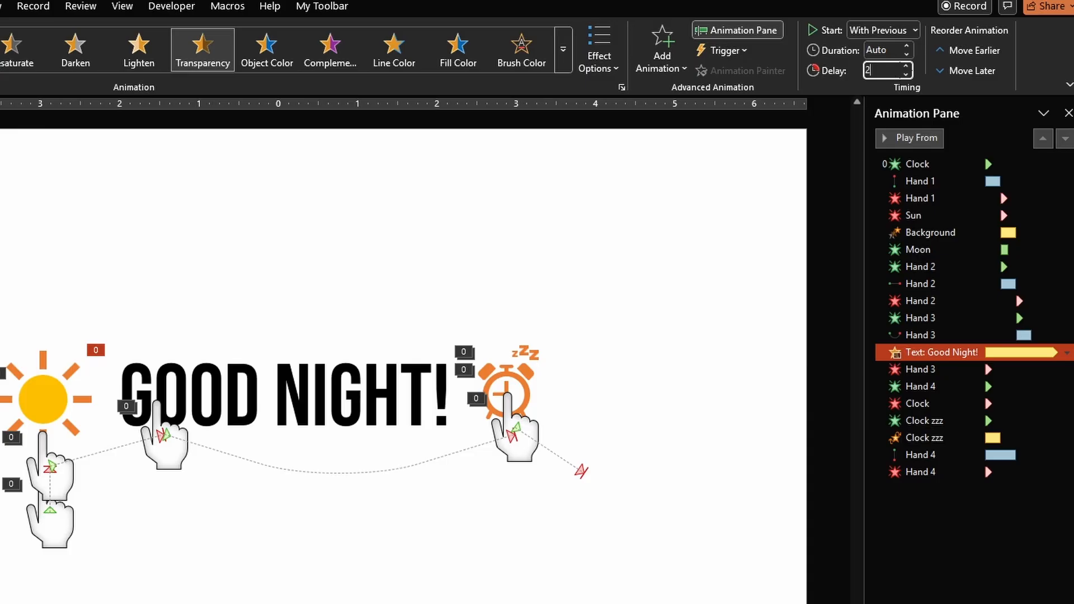
{"action": "type", "text": "2"}
{"action": "key", "text": "Tab"}
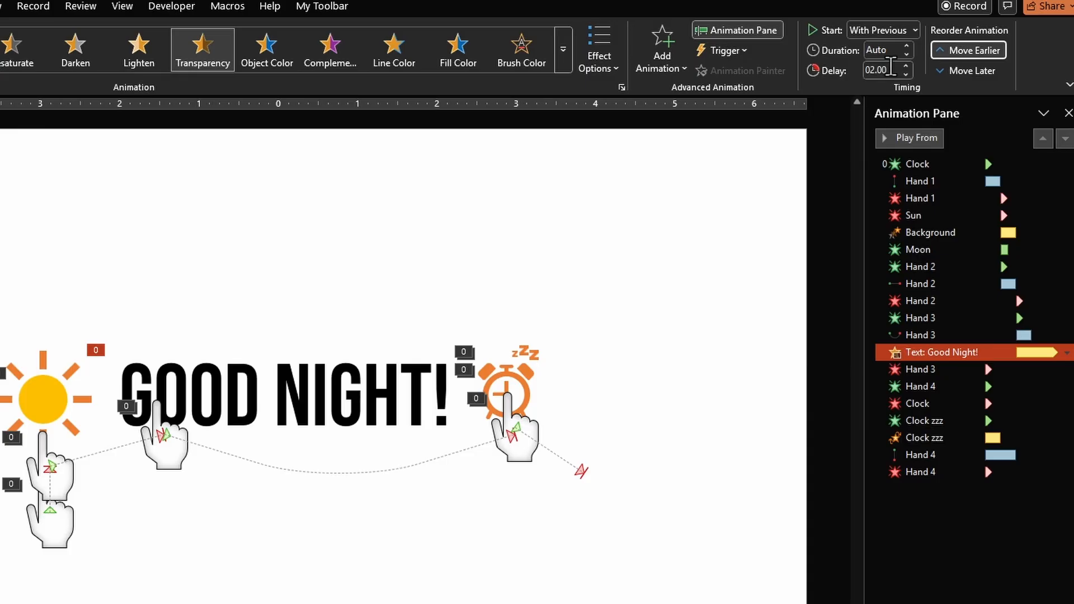
Set a 3-second delay on all animations from Hand 3's exit through Hand 4's motion path, including the Clock and Clock zzz effects.
{"action": "left_click_drag", "start_coordinate": [952, 369], "coordinate": [952, 456]}
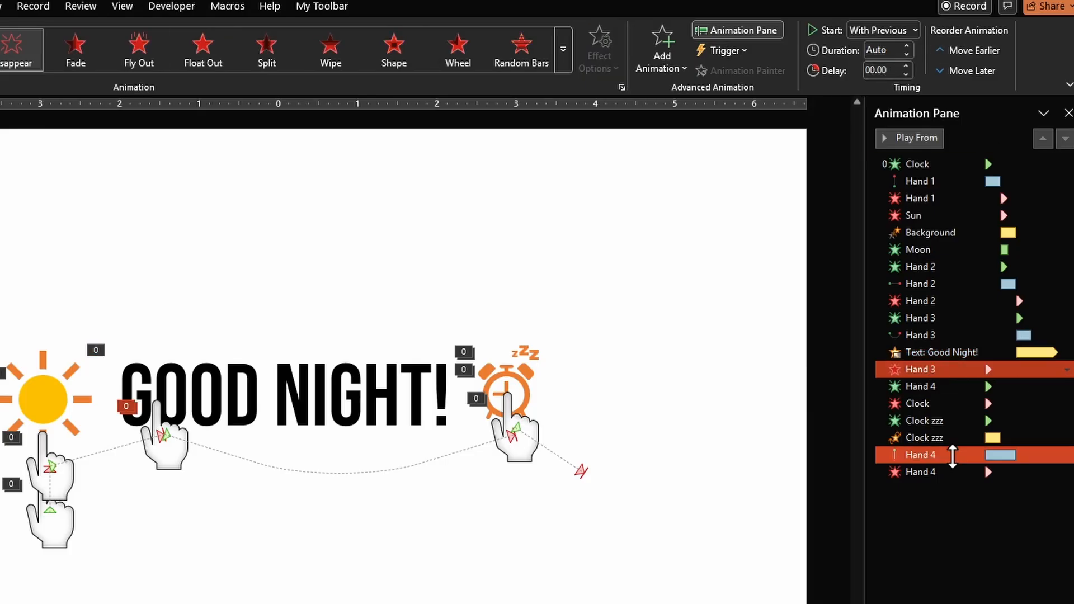
{"action": "left_click", "coordinate": [952, 455], "text": "shift"}
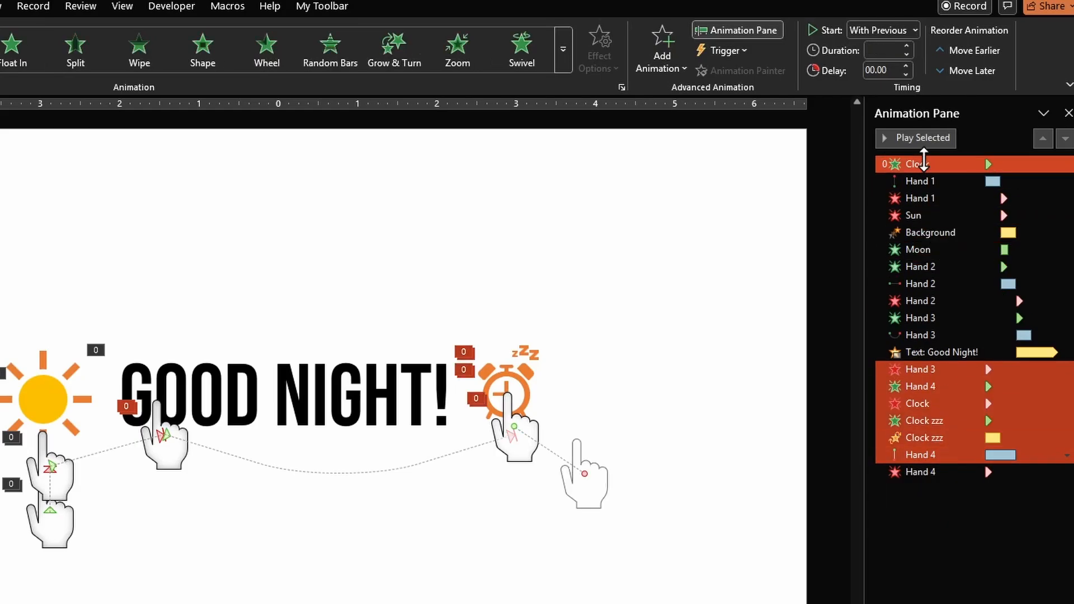
{"action": "left_click", "coordinate": [893, 70]}
{"action": "type", "text": "3"}
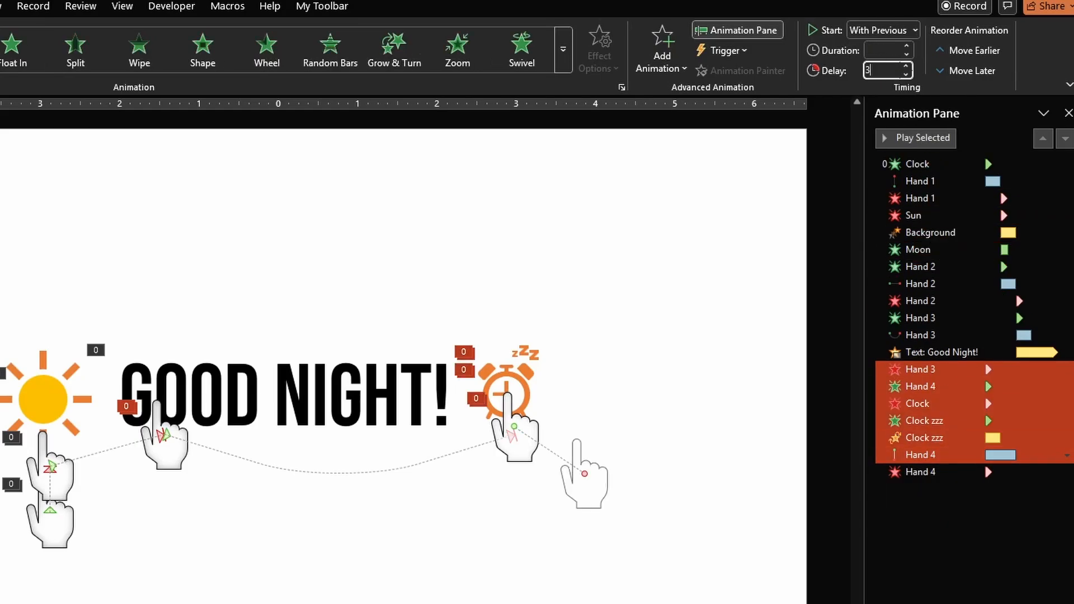
{"action": "key", "text": "Tab"}
Set the duration of Hand 4's motion path animation to 1 second.
{"action": "left_click", "coordinate": [959, 455]}
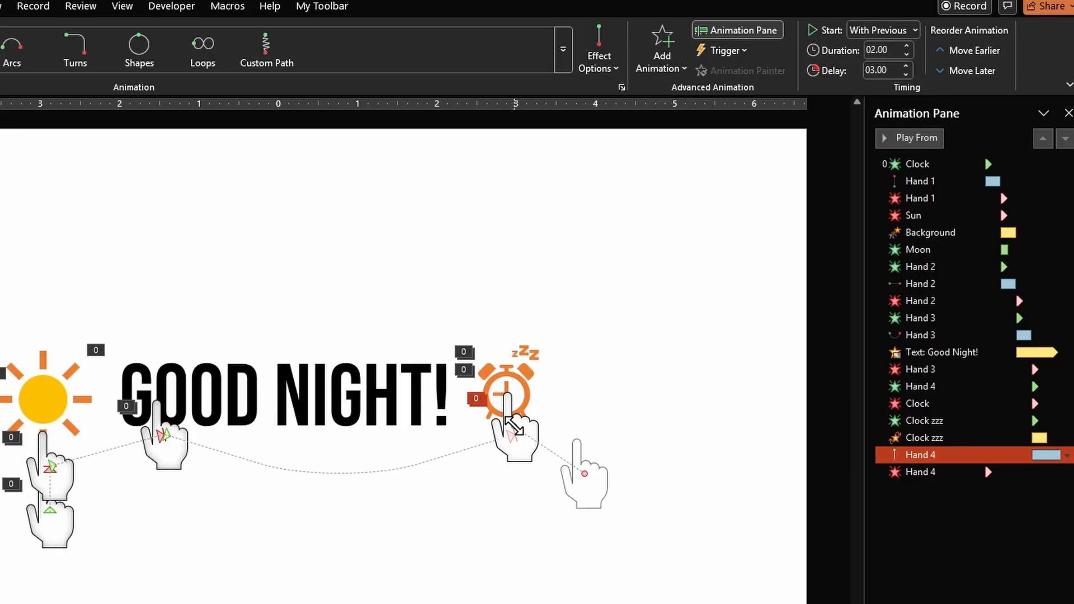
{"action": "left_click", "coordinate": [894, 50]}
{"action": "type", "text": "1"}
{"action": "key", "text": "Tab"}
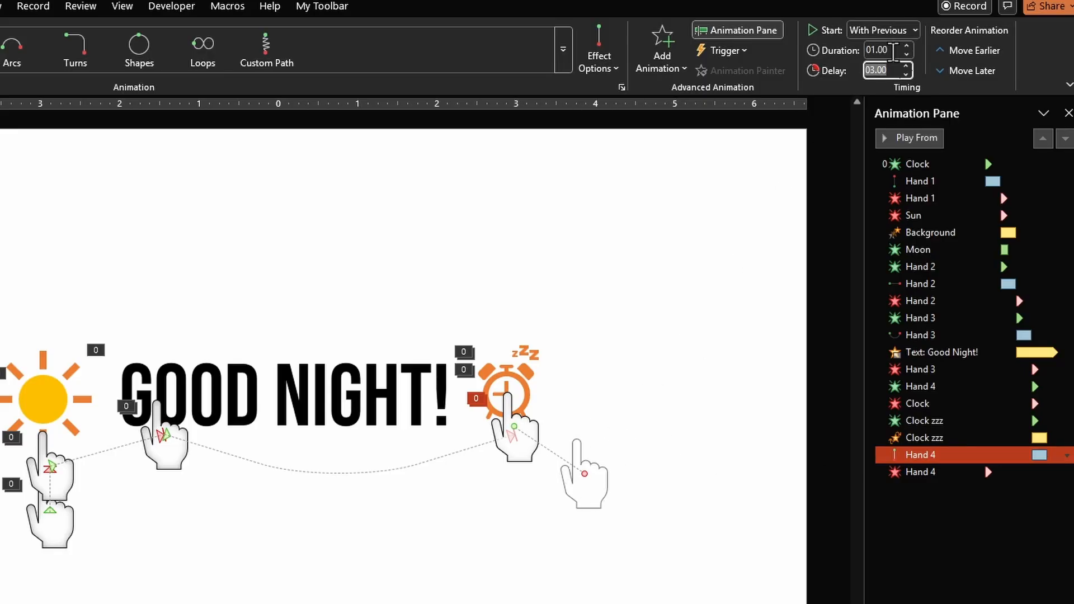